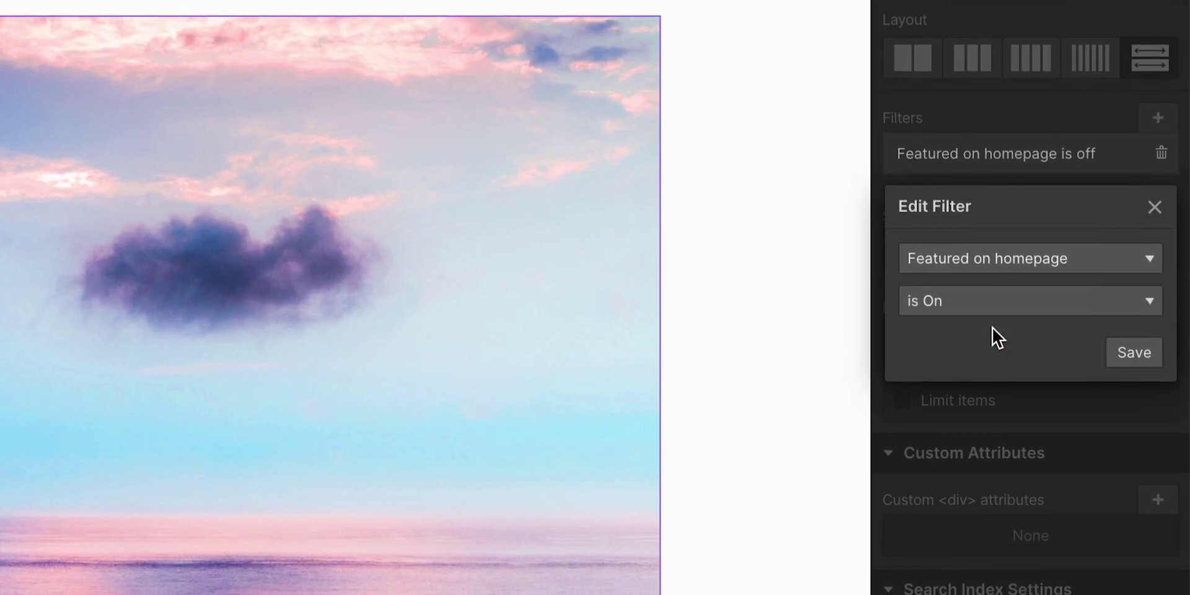
- Filter the homepage project list to 'Featured on homepage is On'
left_click(1129, 354)
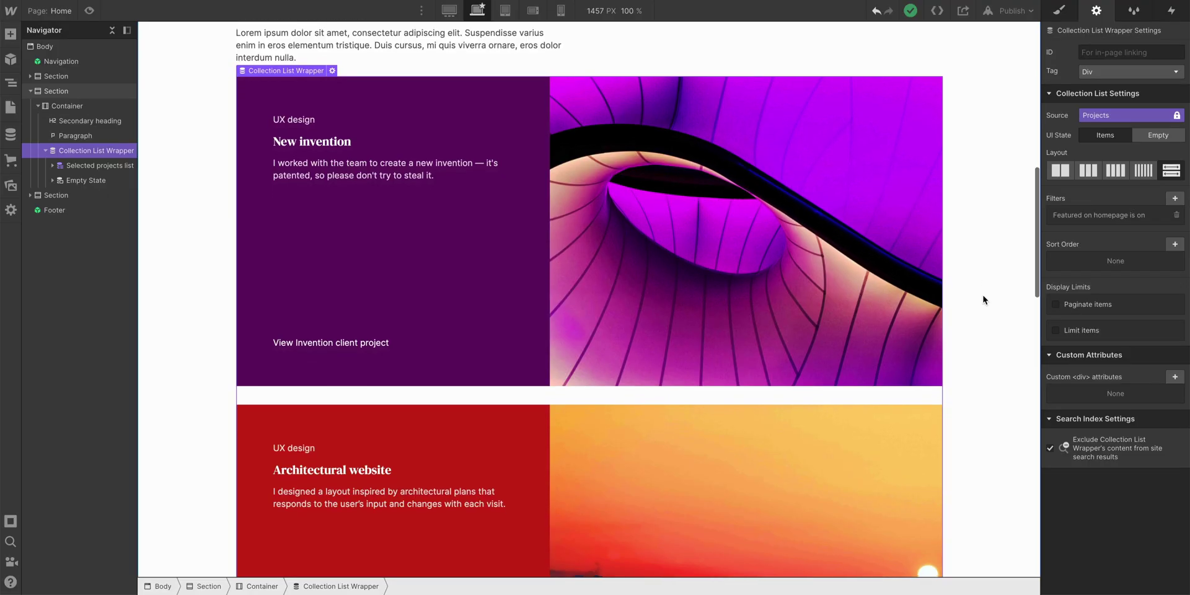
scroll(982, 299, "down", 1)
scroll(983, 299, "down", 1)
scroll(983, 299, "down", 1)
scroll(982, 299, "down", 1)
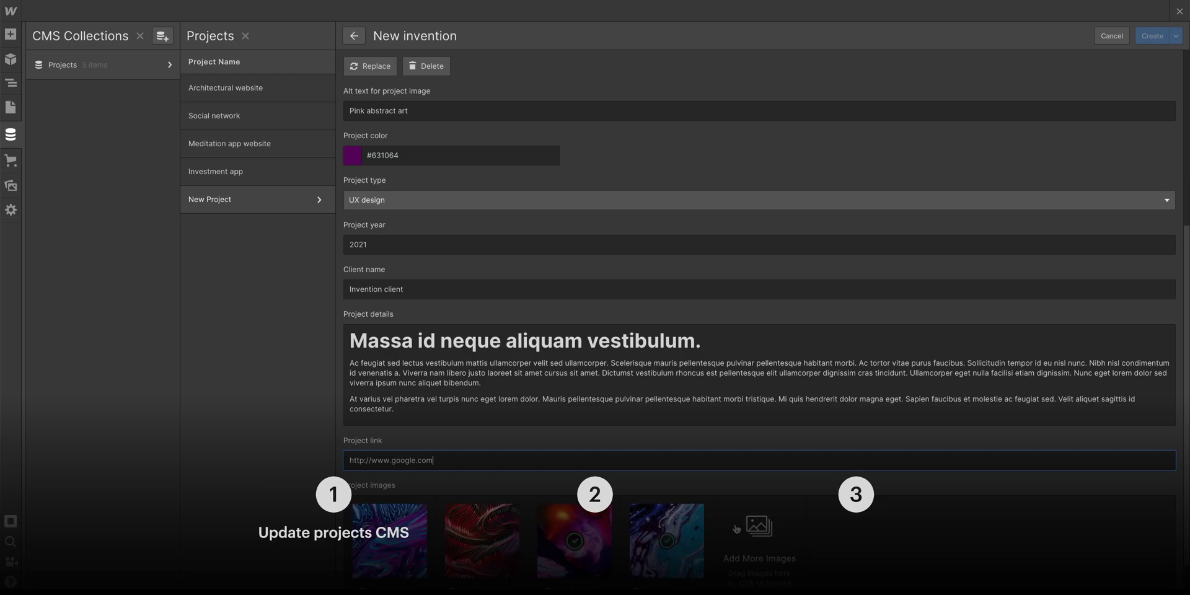
- Make the testimonial section show only when a testimonial is set
scroll(379, 354, "down", 5)
scroll(384, 355, "down", 3)
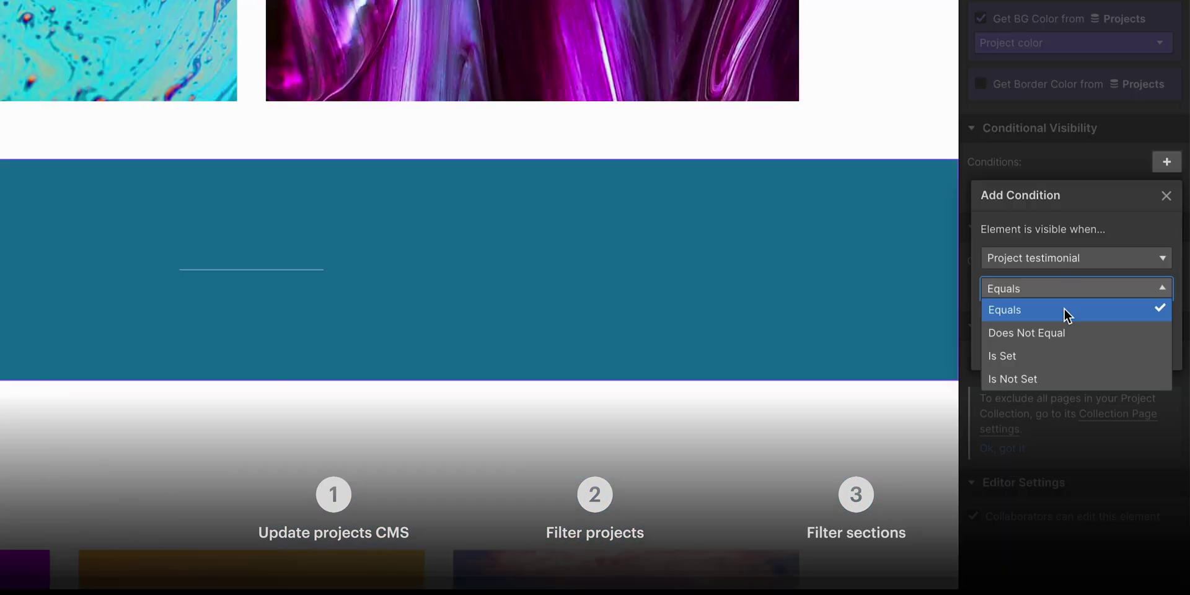
left_click(1062, 352)
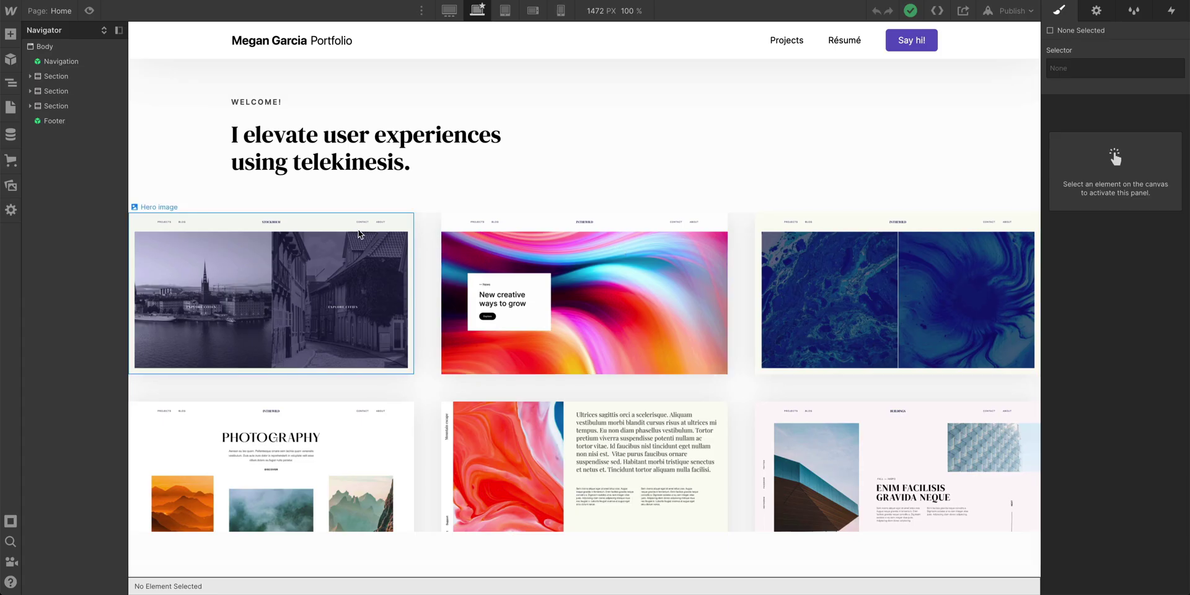
- Start a new Projects CMS item named New invention and enter its description
left_click(11, 136)
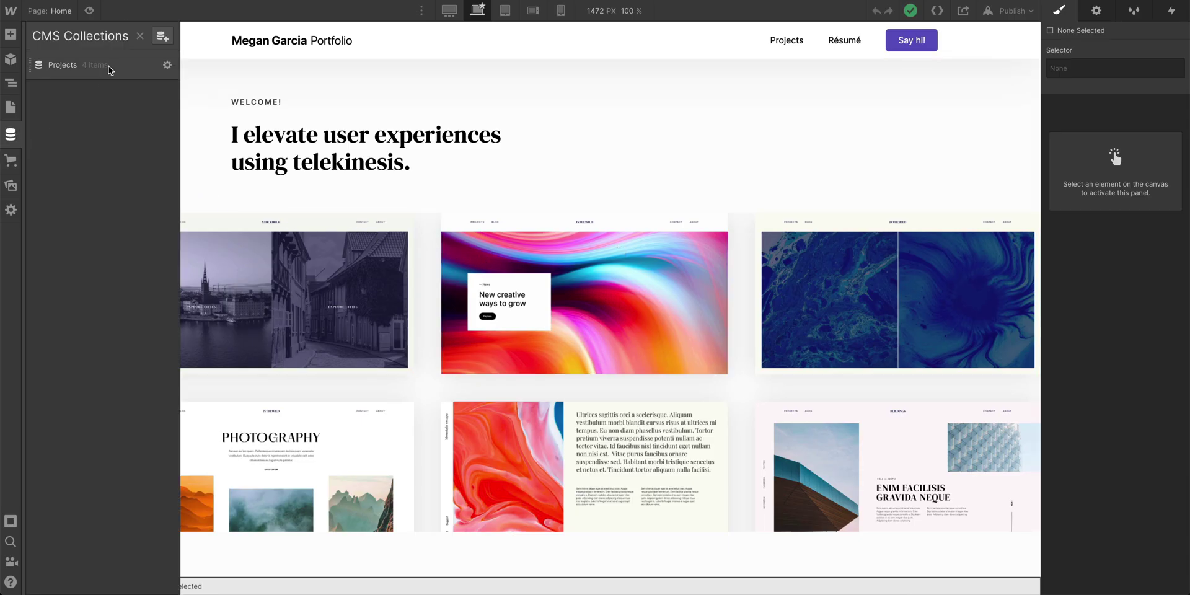
left_click(106, 69)
left_click(1148, 36)
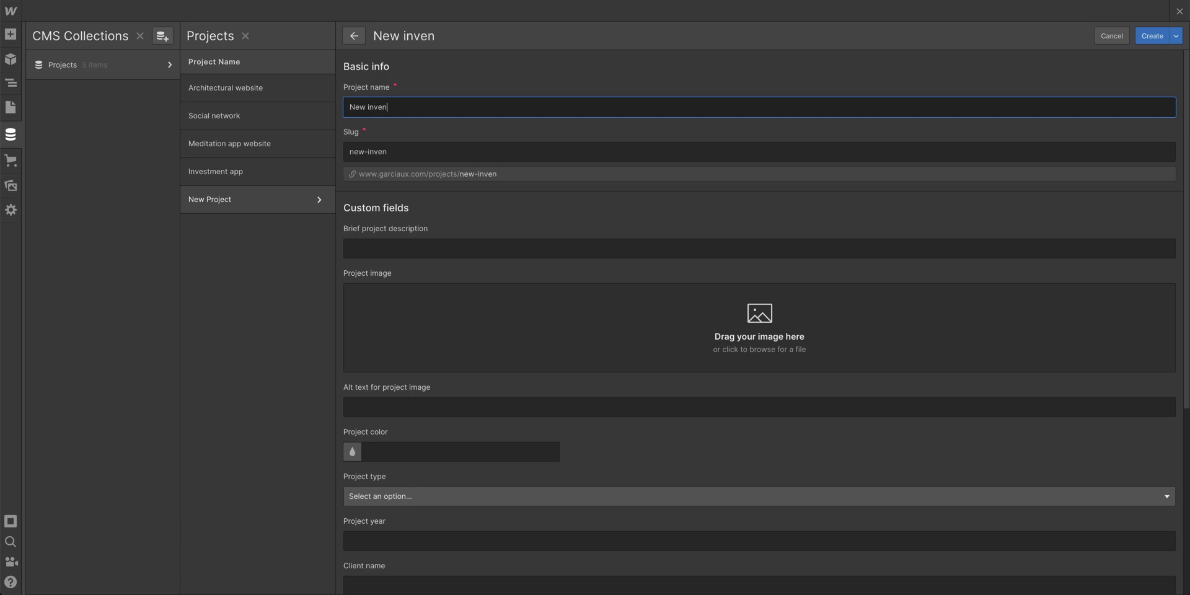
left_click(439, 247)
type("I worked with the team to create a new invention — it's patented, so please don't try to steal it.")
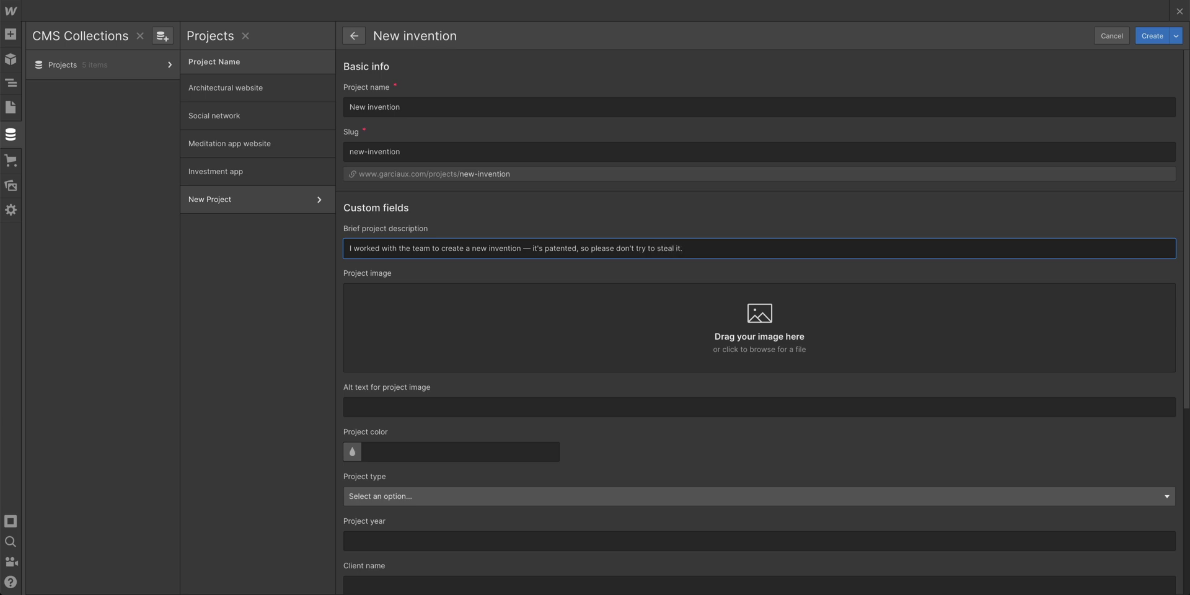
- Add the Pink-wallpaper.jpg image, alt text 'Pink abstract art', colour #631064 and UX design type
left_click_drag(56, 386, 617, 335)
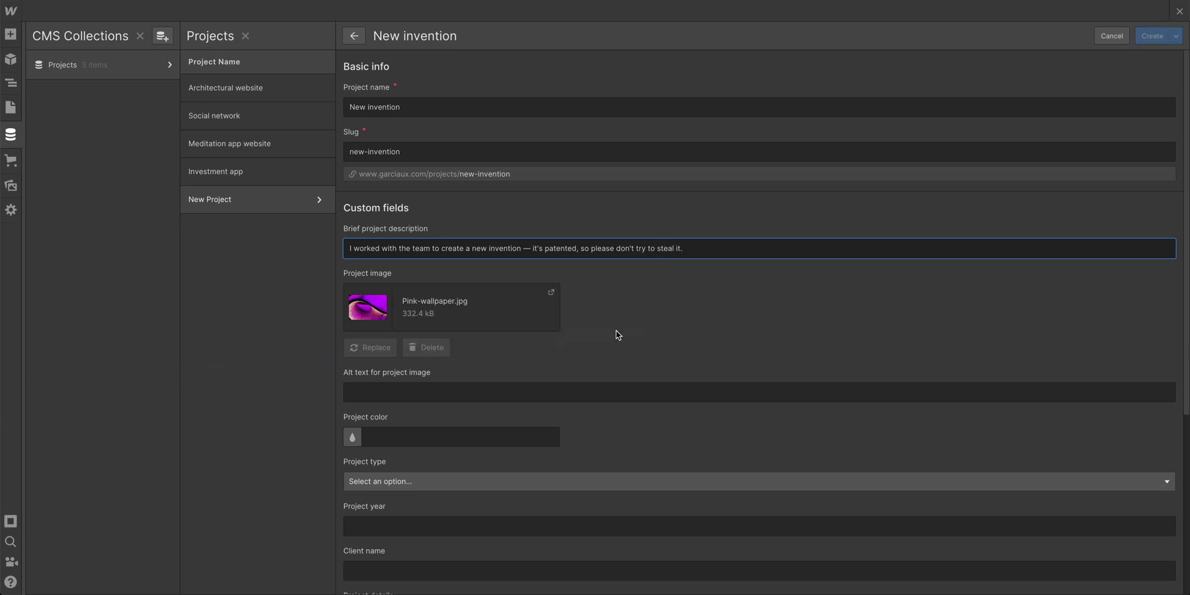
scroll(616, 334, "down", 1)
left_click(448, 317)
type("Pink abstract art")
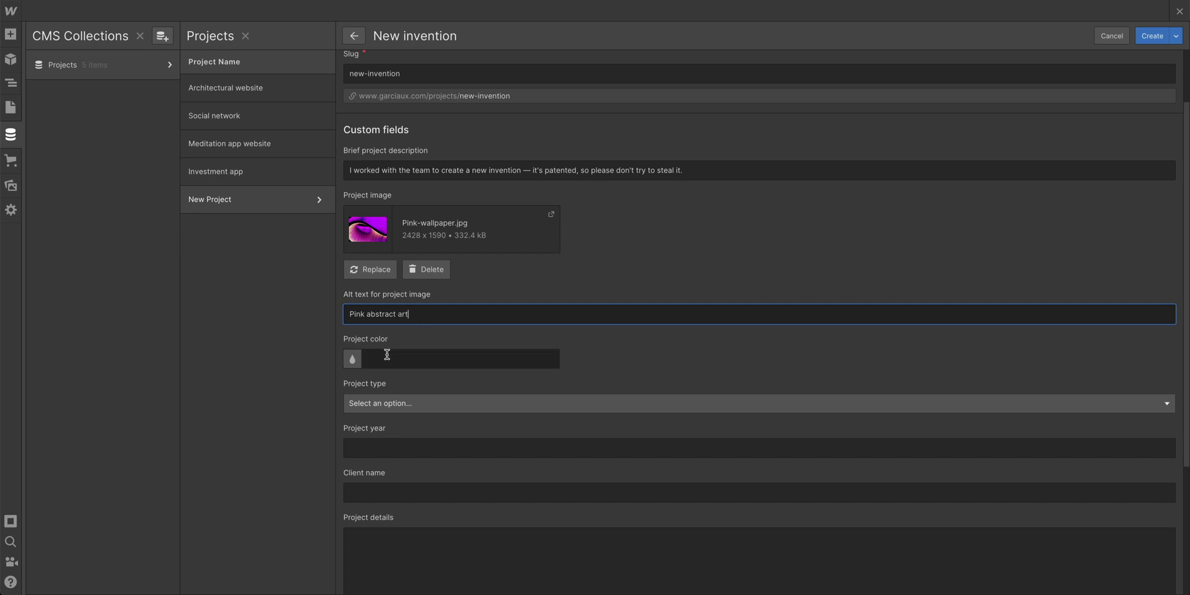
left_click(387, 355)
type("#631064")
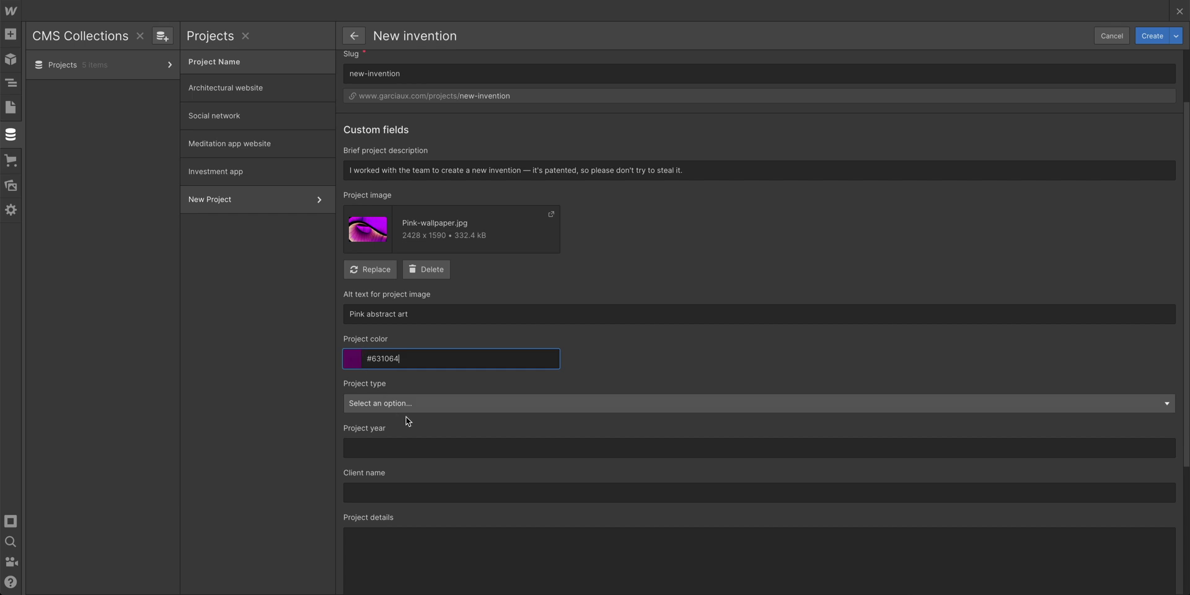
left_click(416, 404)
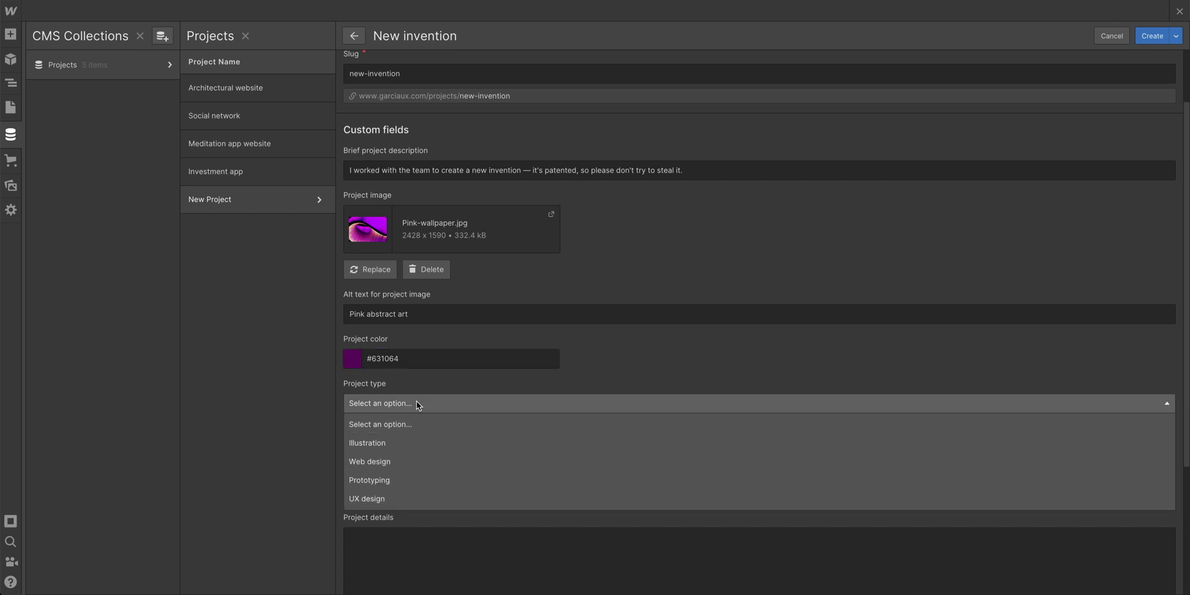
scroll(411, 465, "down", 1)
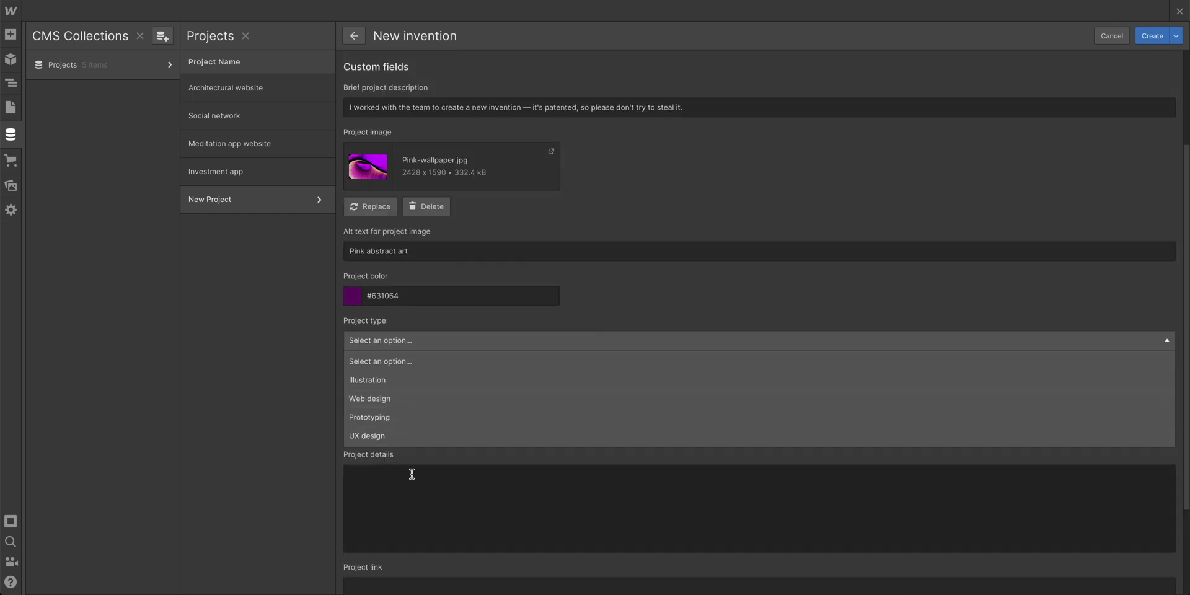
left_click(425, 434)
left_click(432, 384)
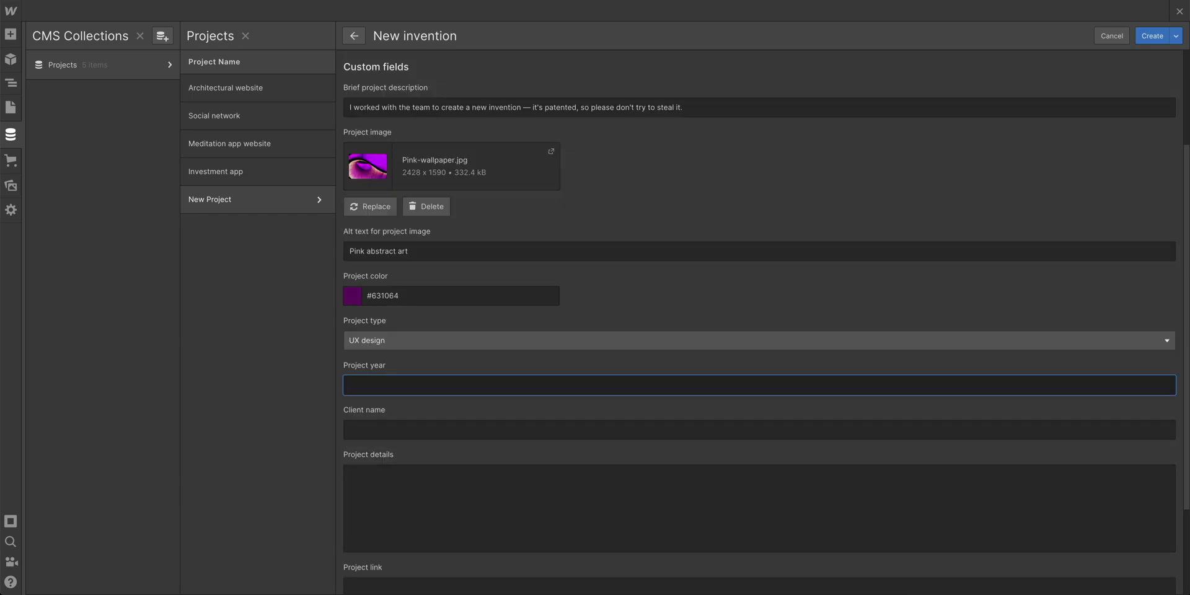
type("2021")
key("Tab")
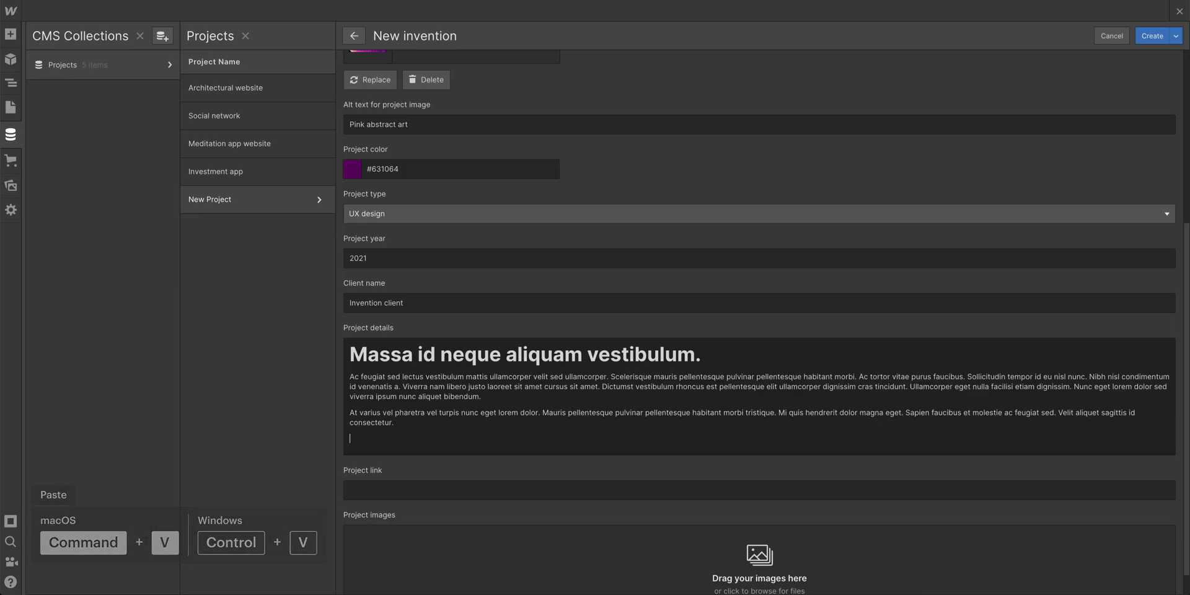
key("BackSpace")
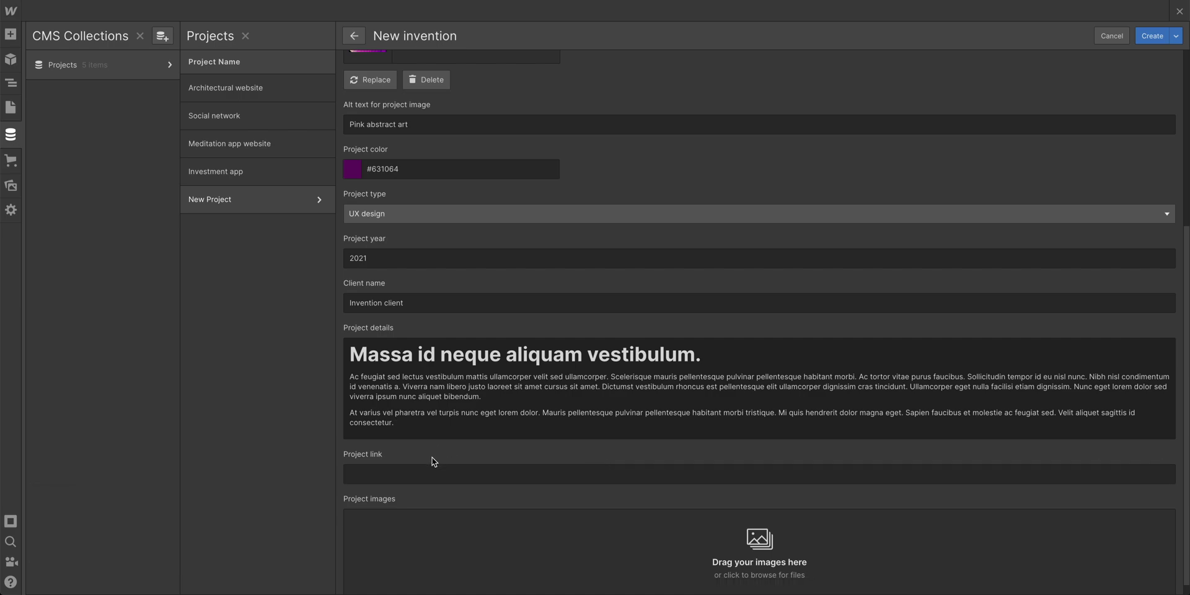
left_click(442, 474)
type("www.google.com")
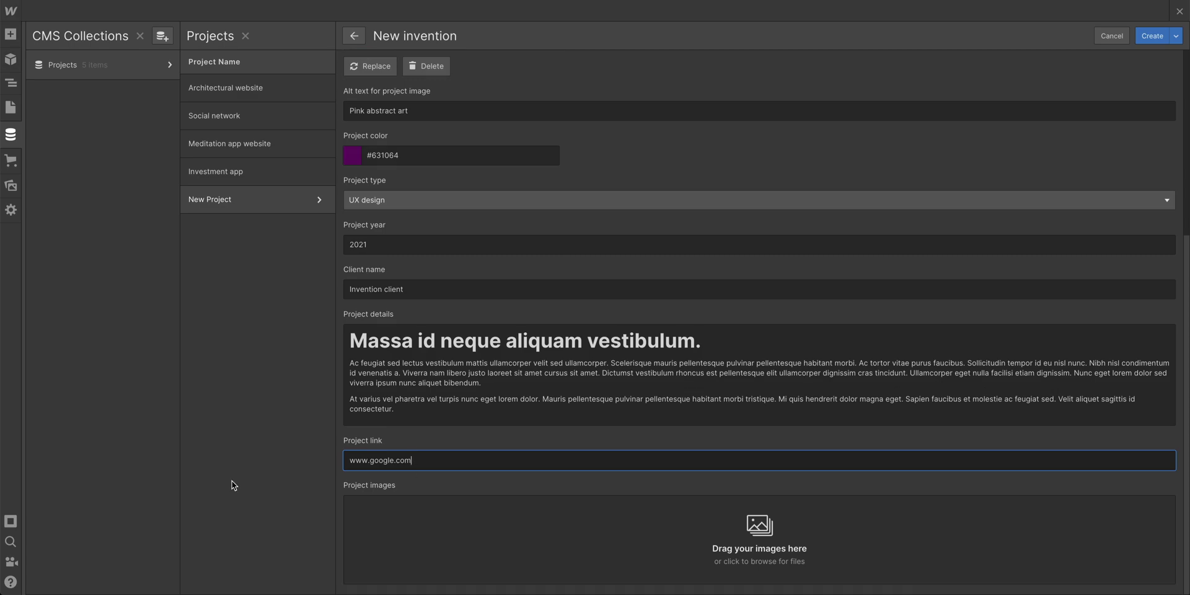
key("Tab")
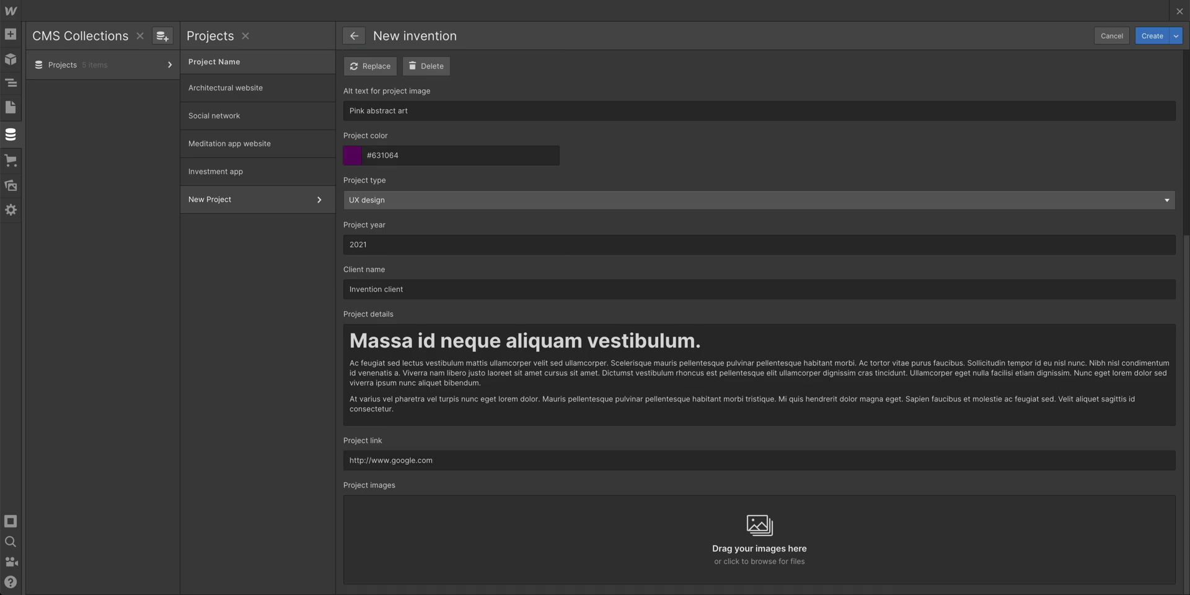
left_click_drag(669, 409, 736, 528)
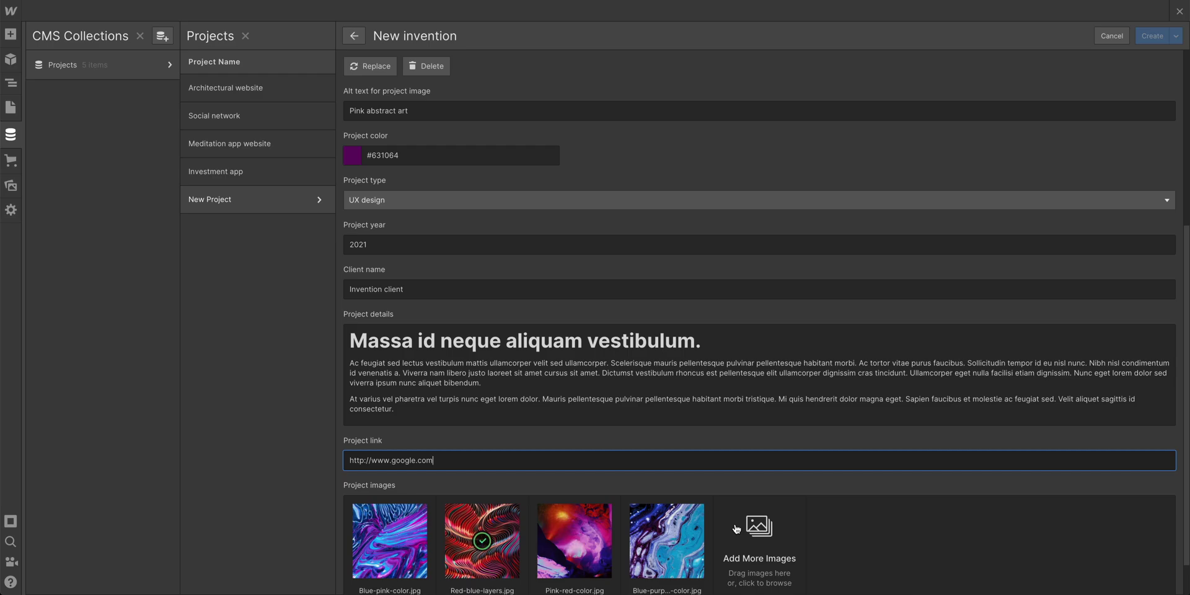
scroll(736, 528, "down", 2)
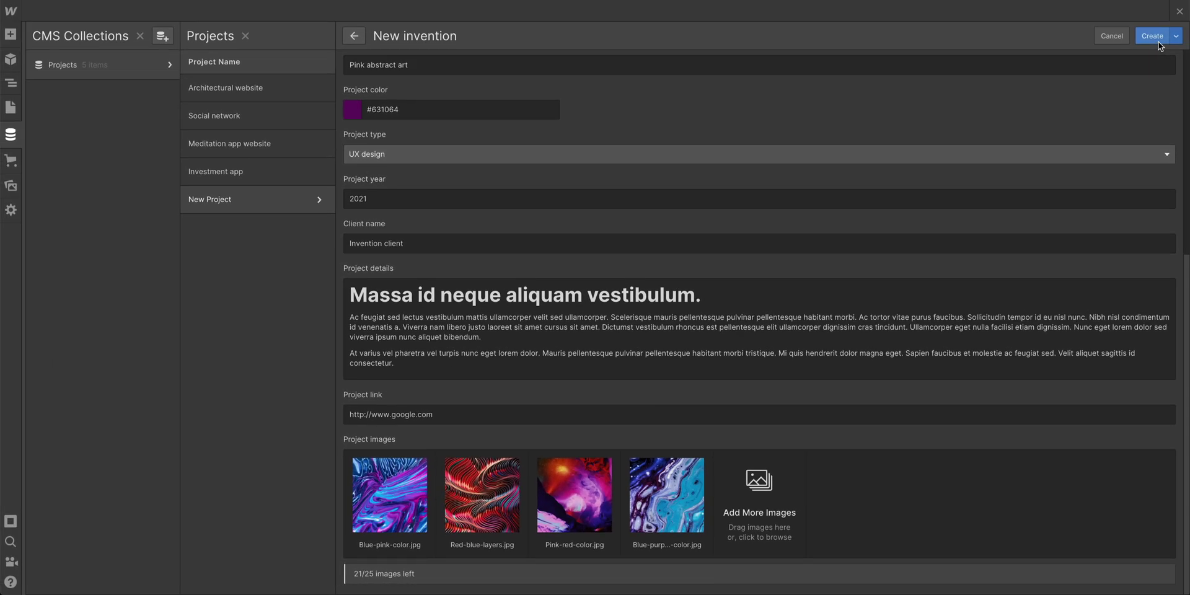
- Create the New invention item, then reopen it for editing
left_click(1153, 36)
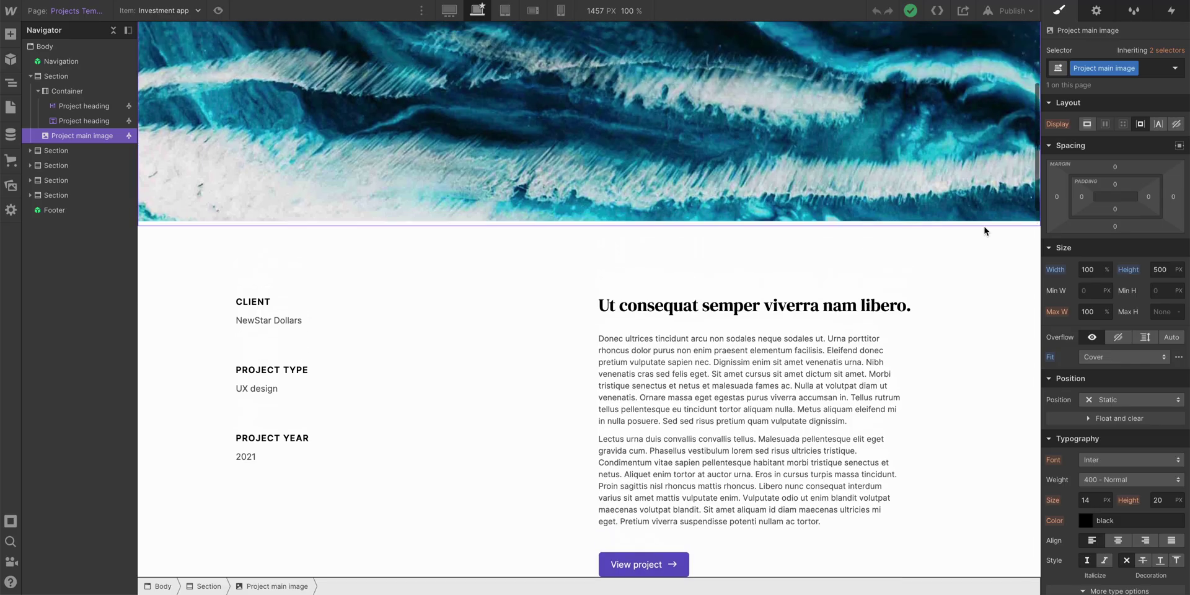
scroll(984, 229, "up", 4)
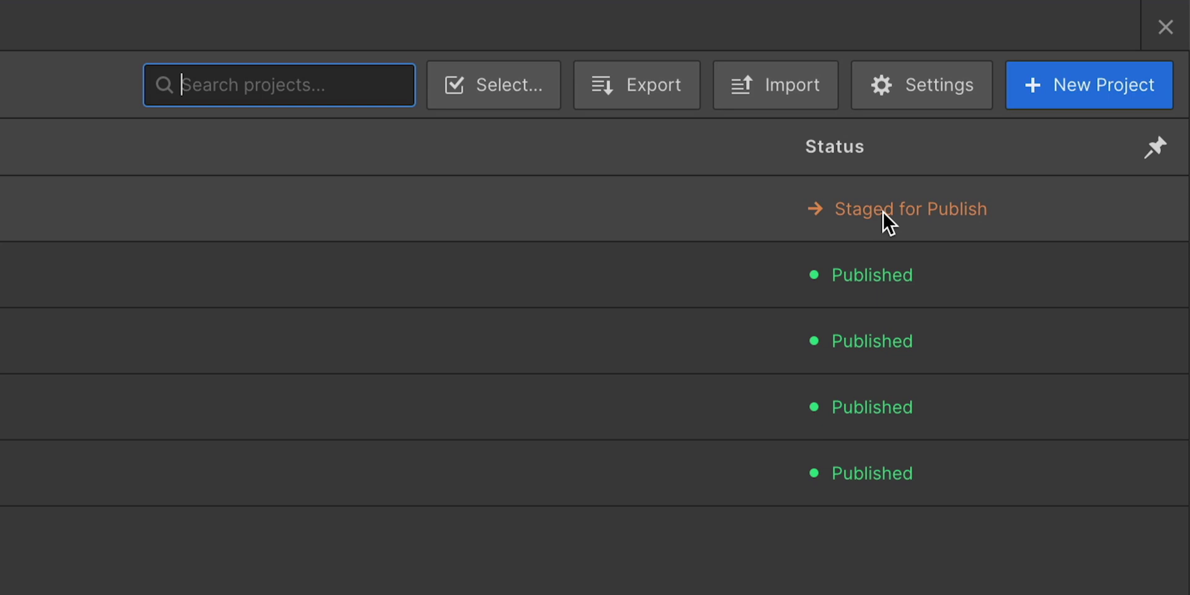
left_click(876, 209)
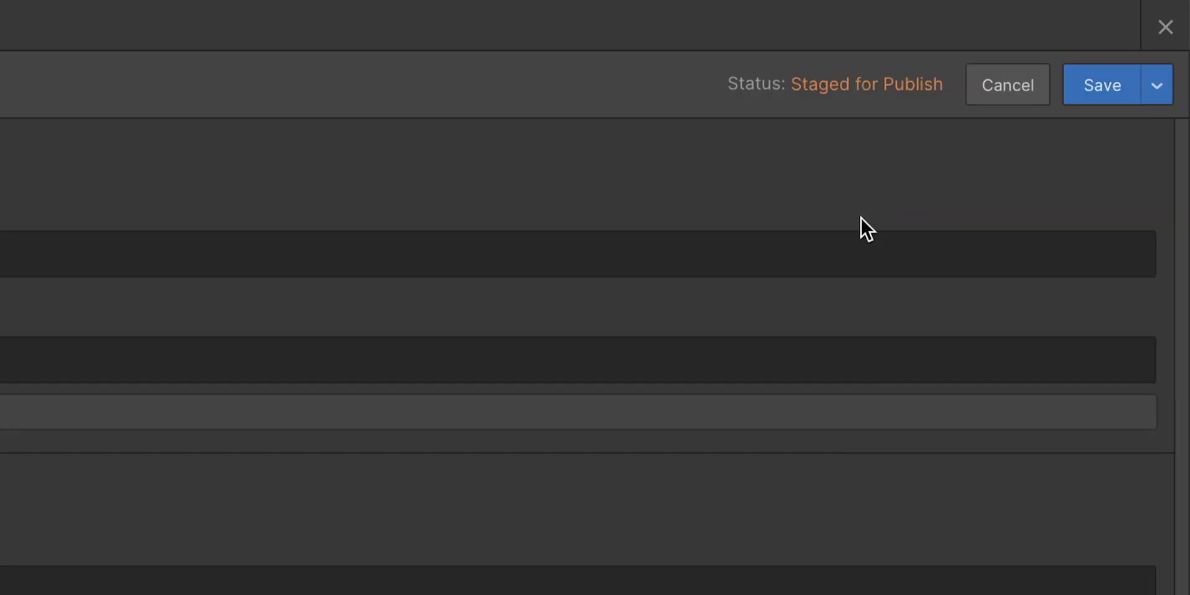
- Save New invention as a draft, then stage it for publish
left_click(1154, 88)
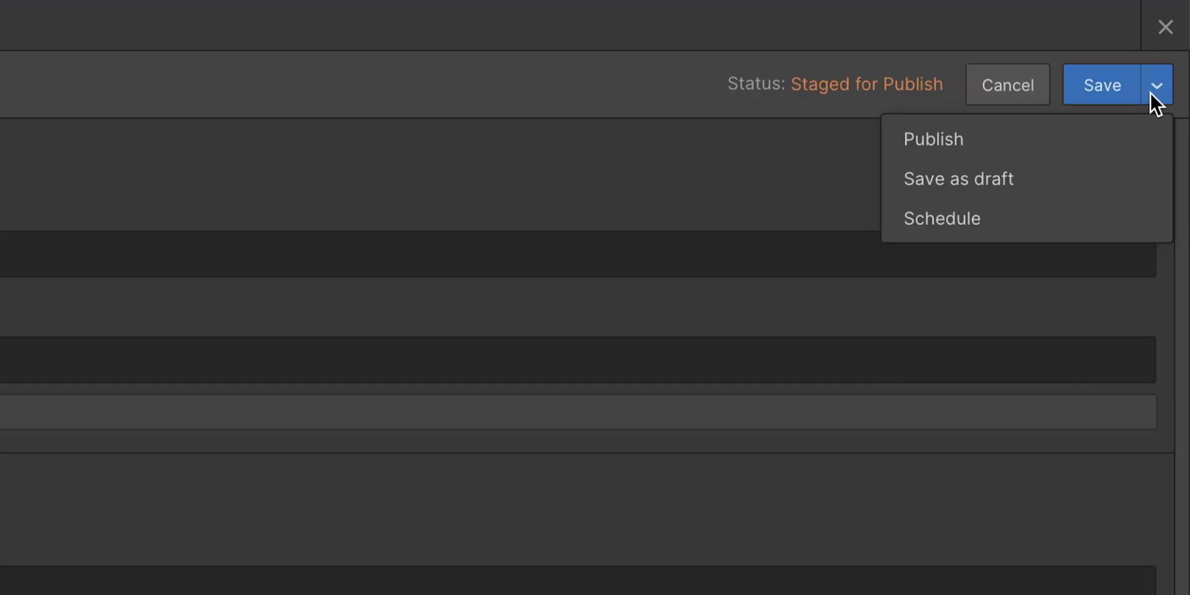
left_click(1025, 187)
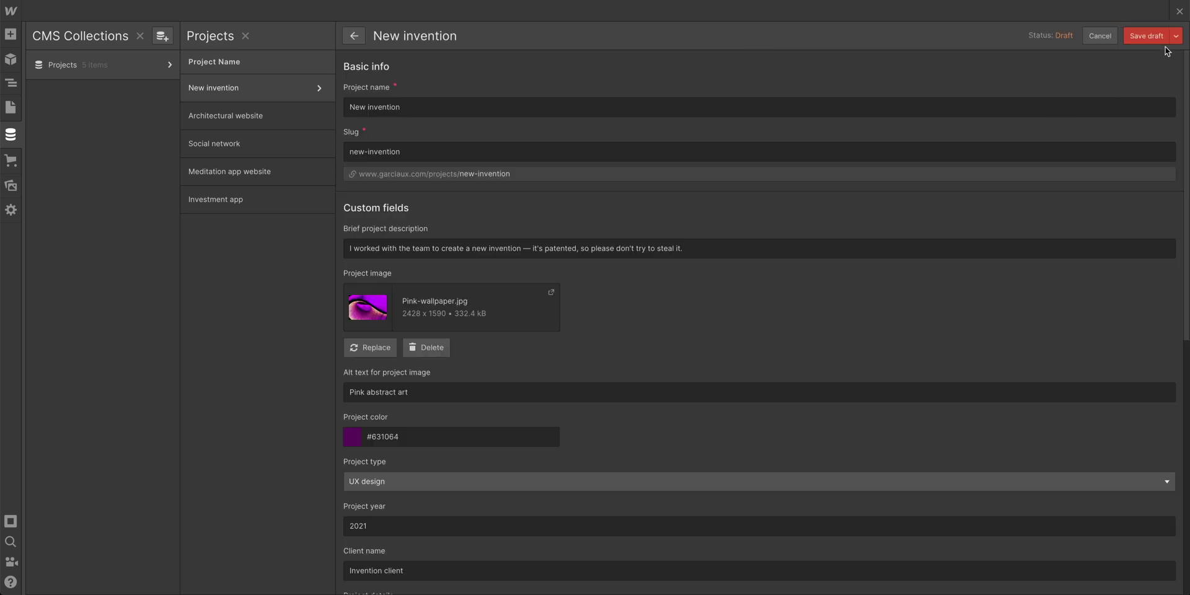
left_click(1175, 36)
left_click(1148, 59)
- Close the CMS panel and scroll the Home page to the project cards
left_click(1180, 14)
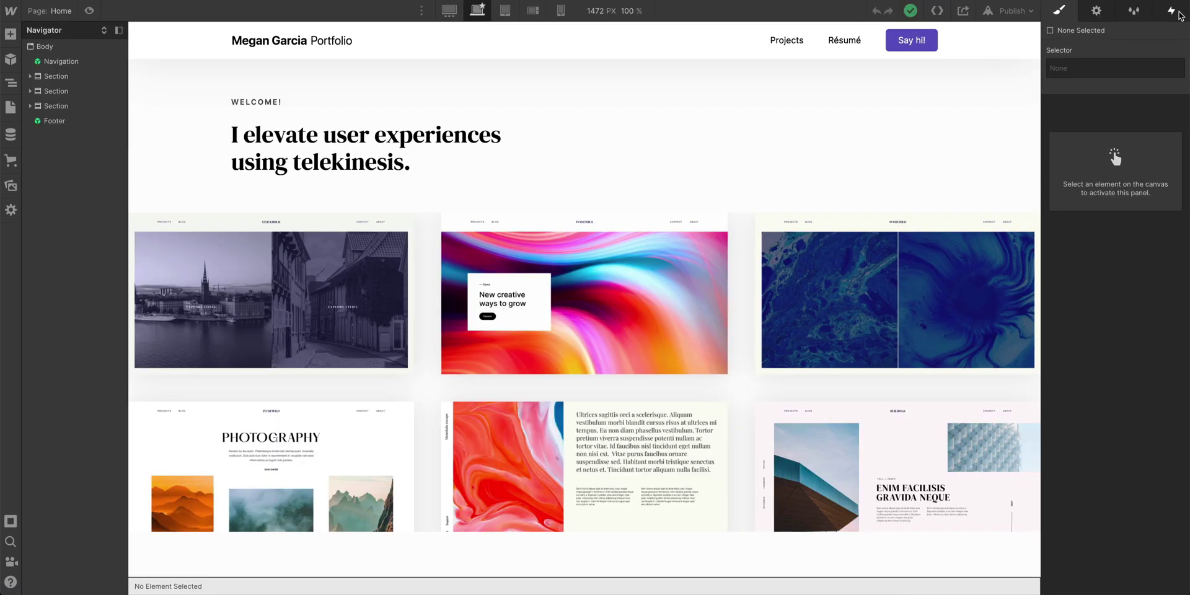
scroll(663, 320, "down", 5)
scroll(663, 319, "down", 3)
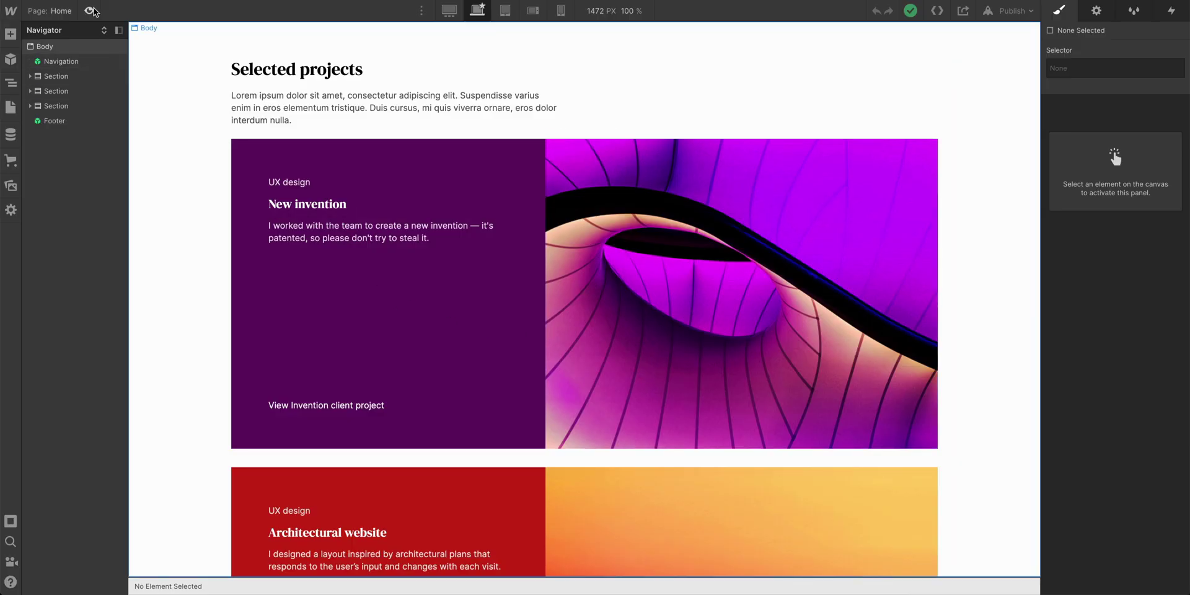
- Preview the site, open the New invention project page and scroll to Other projects
key("ctrl+shift+p")
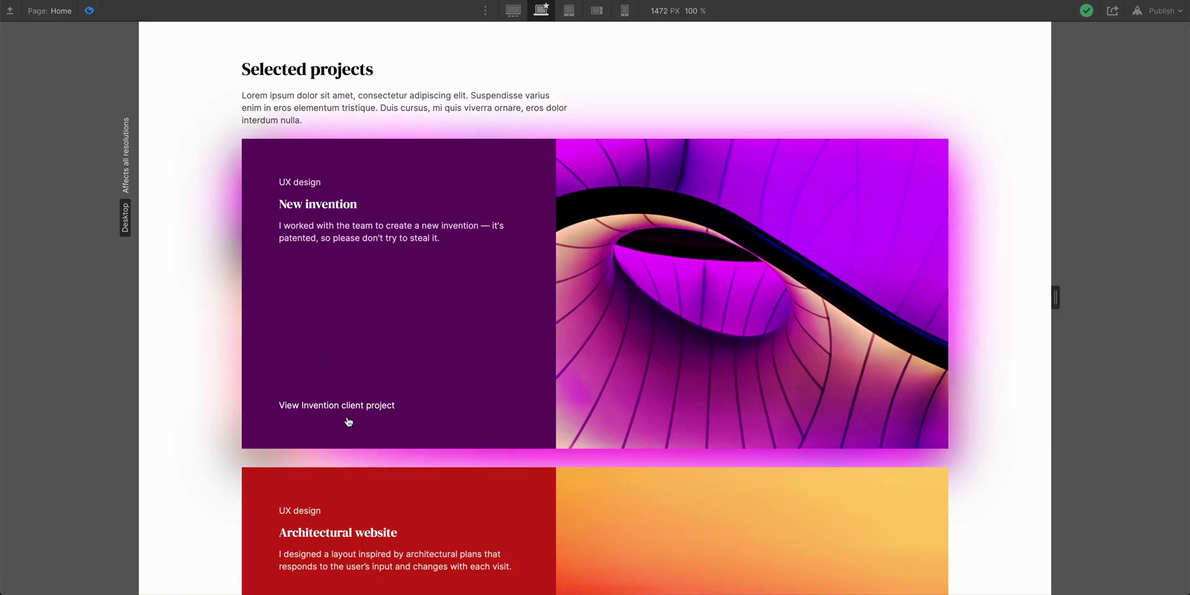
left_click(402, 424)
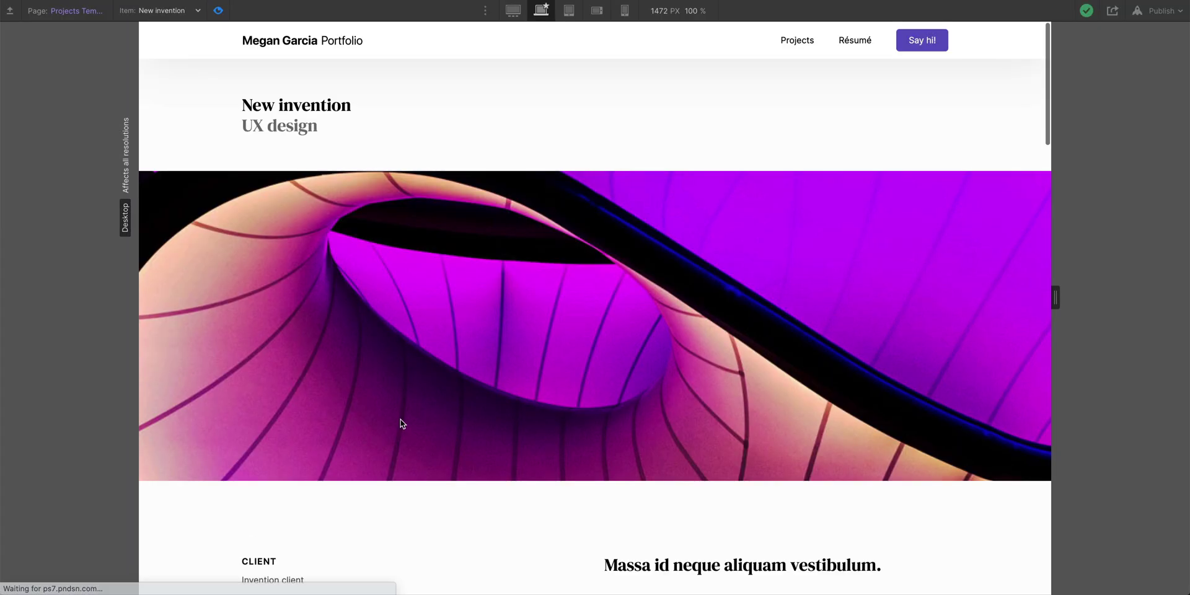
scroll(402, 424, "down", 6)
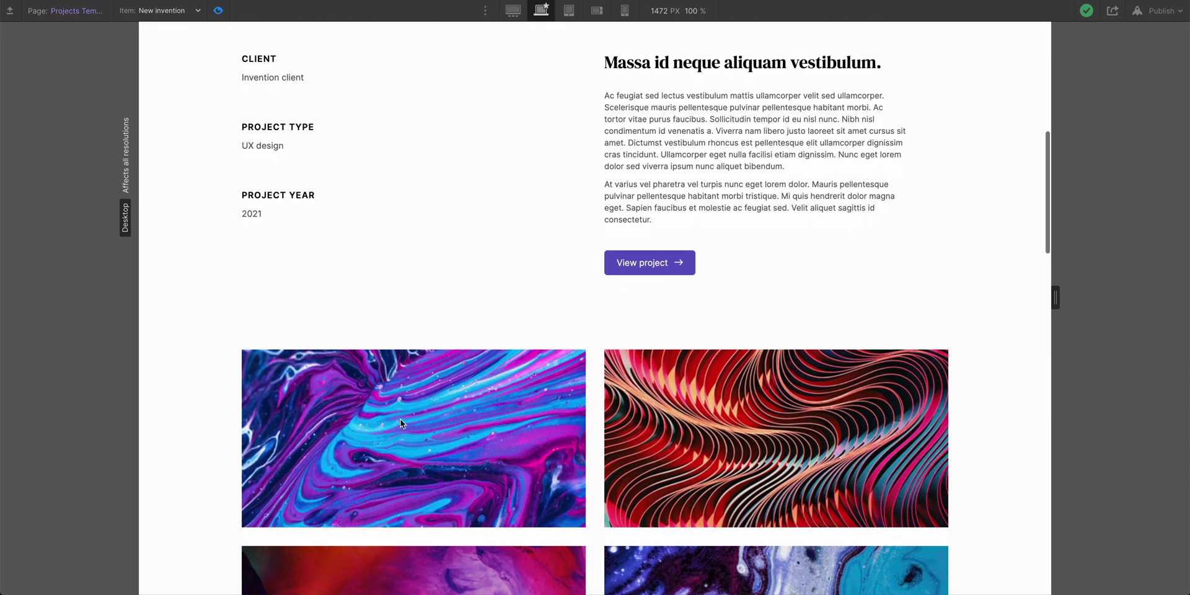
scroll(495, 409, "down", 4)
scroll(547, 400, "down", 1)
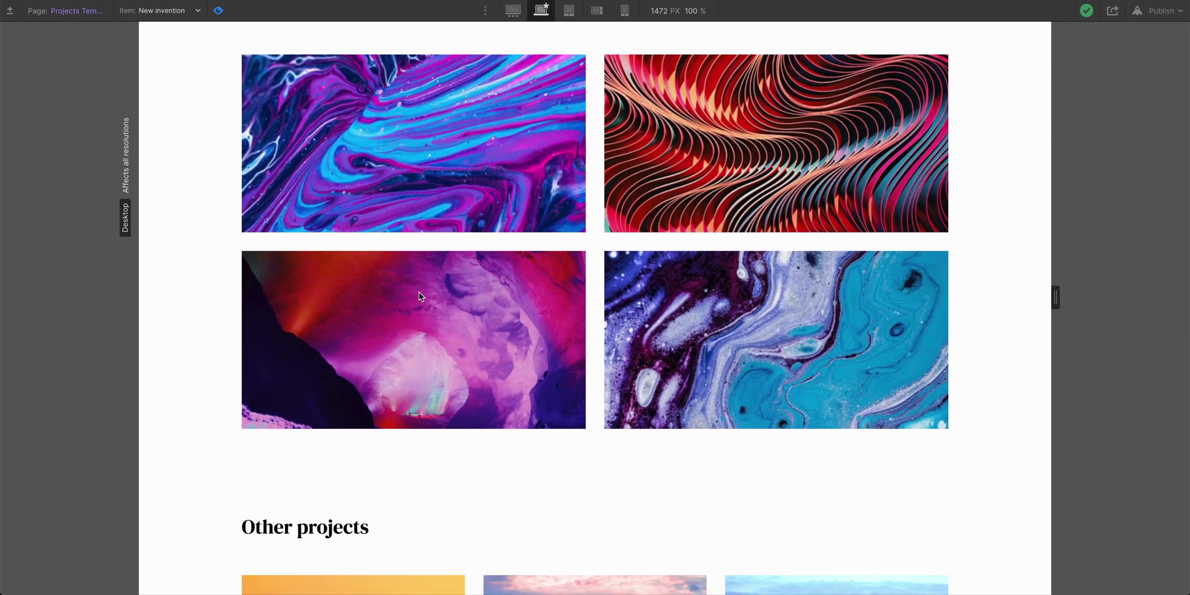
scroll(693, 405, "down", 4)
scroll(679, 445, "down", 3)
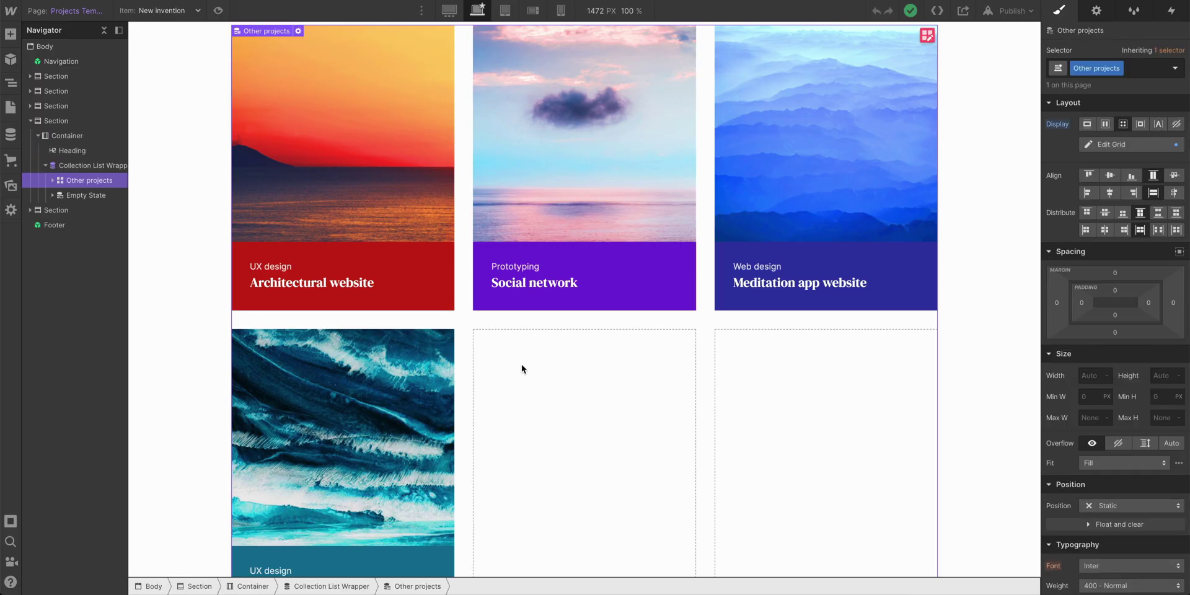
- Limit the Other projects collection list to show 3 items
left_click(1093, 12)
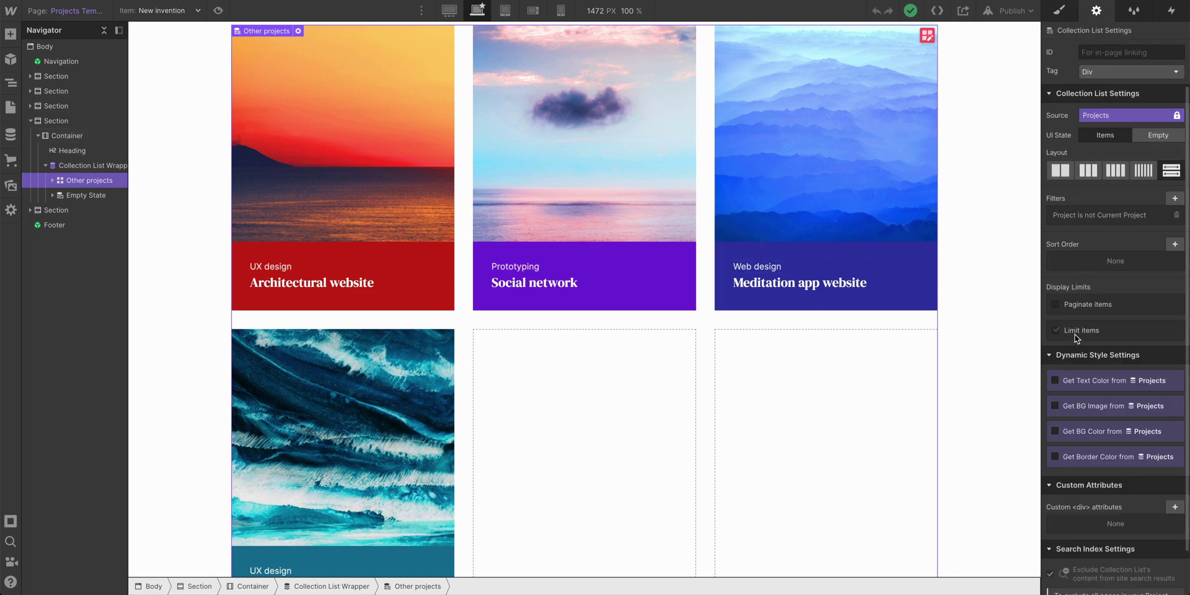
left_click(1074, 335)
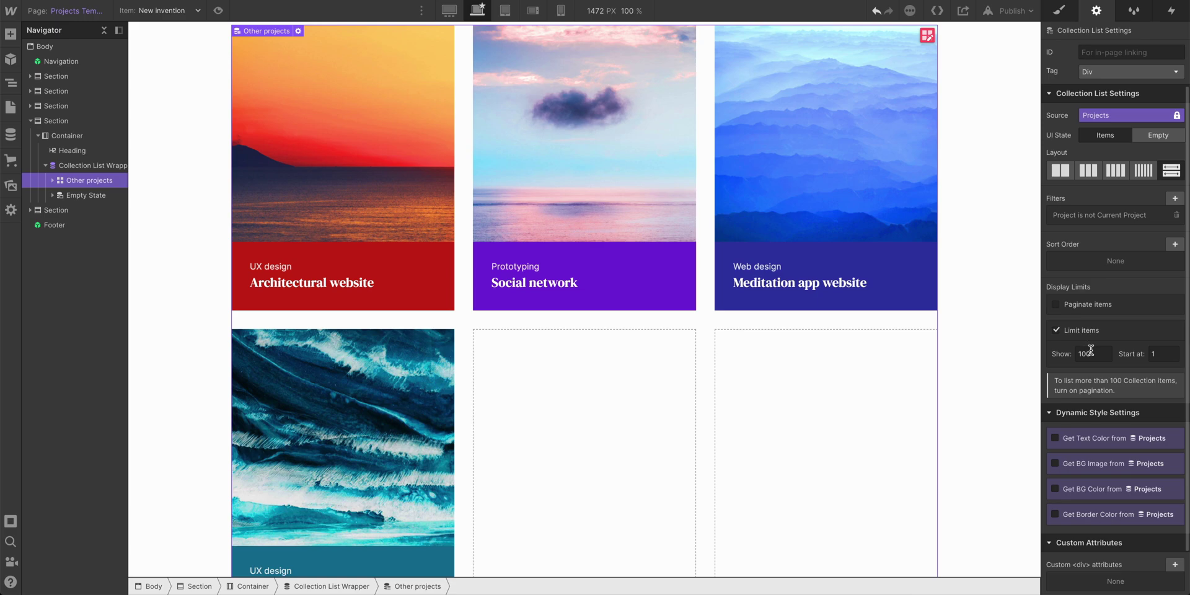
type("2")
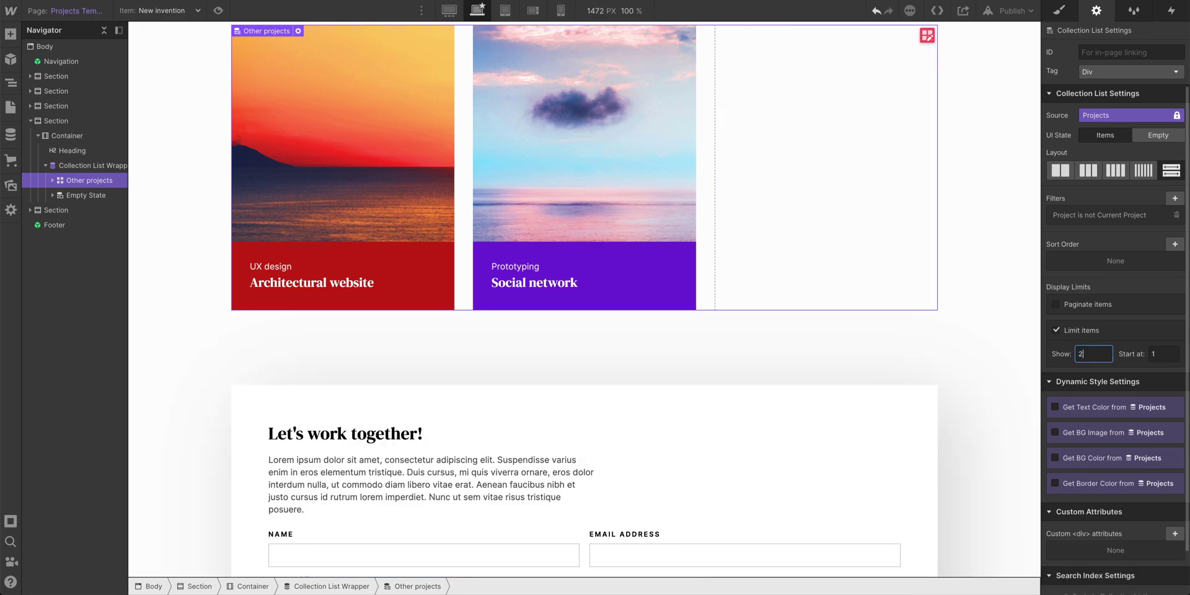
key("BackSpace")
type("3")
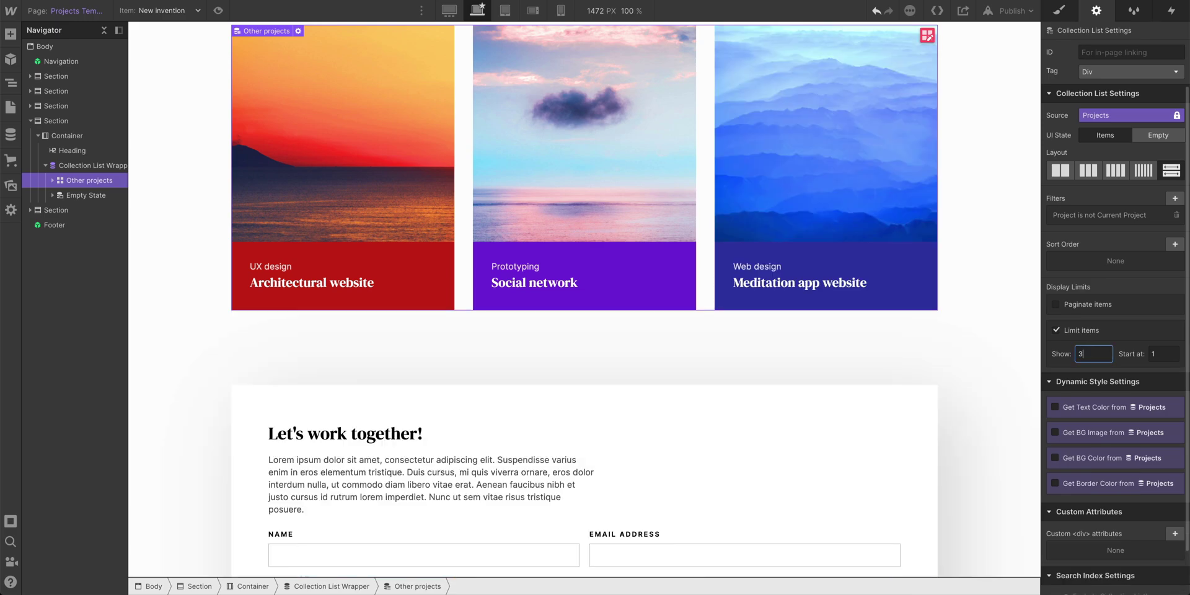
scroll(868, 297, "up", 2)
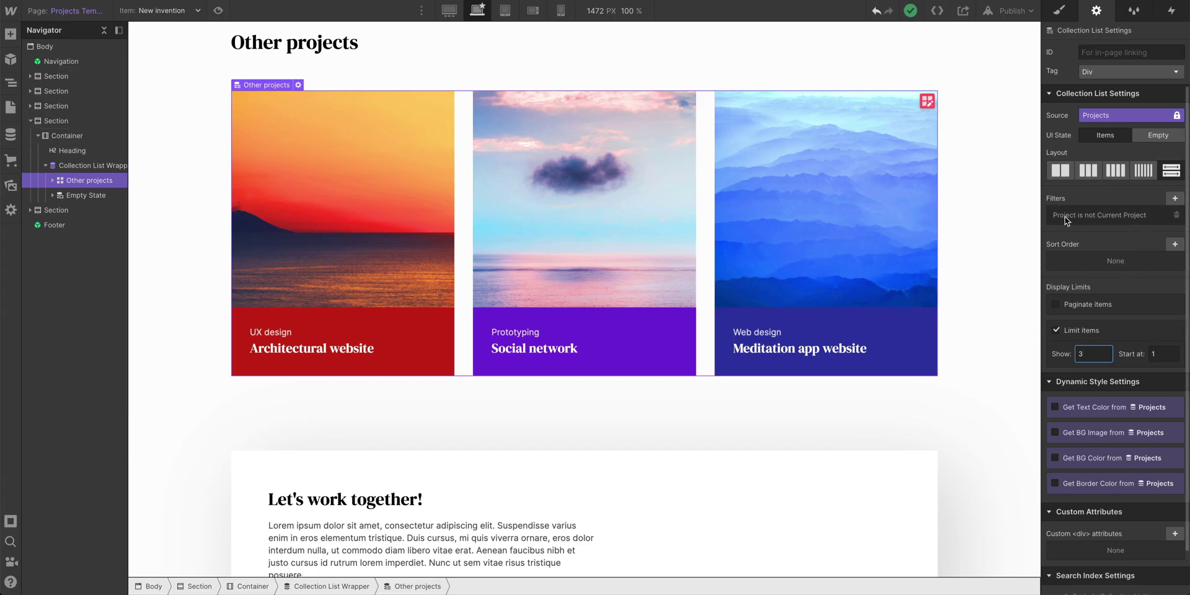
left_click(1085, 217)
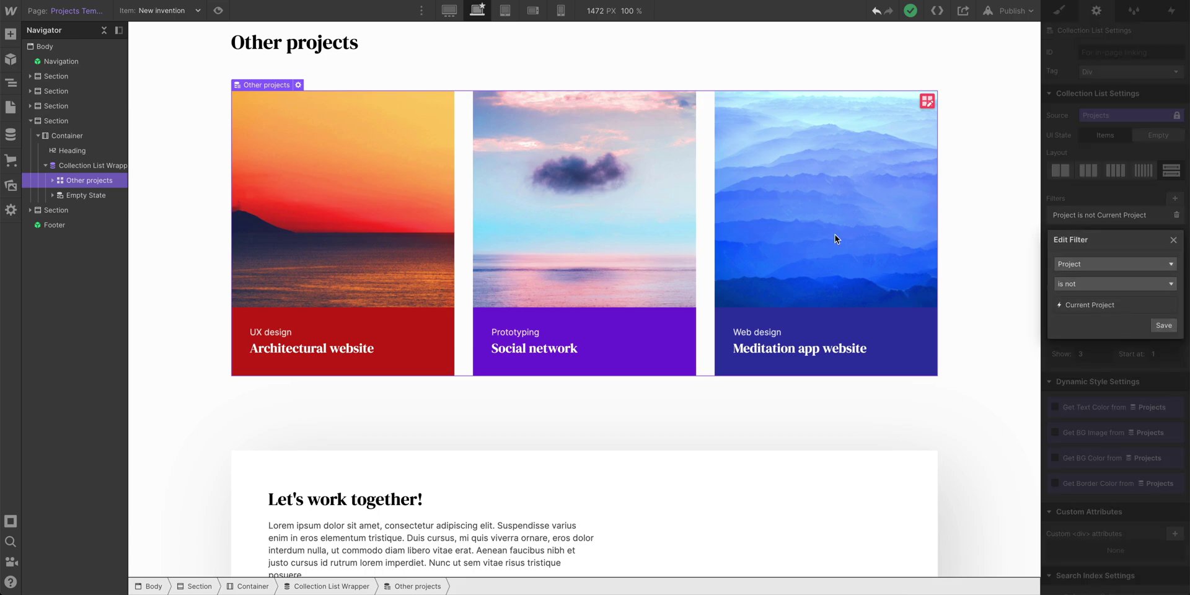
- Sort the Other projects list by Created On, newest to oldest
key("Escape")
scroll(619, 278, "up", 15)
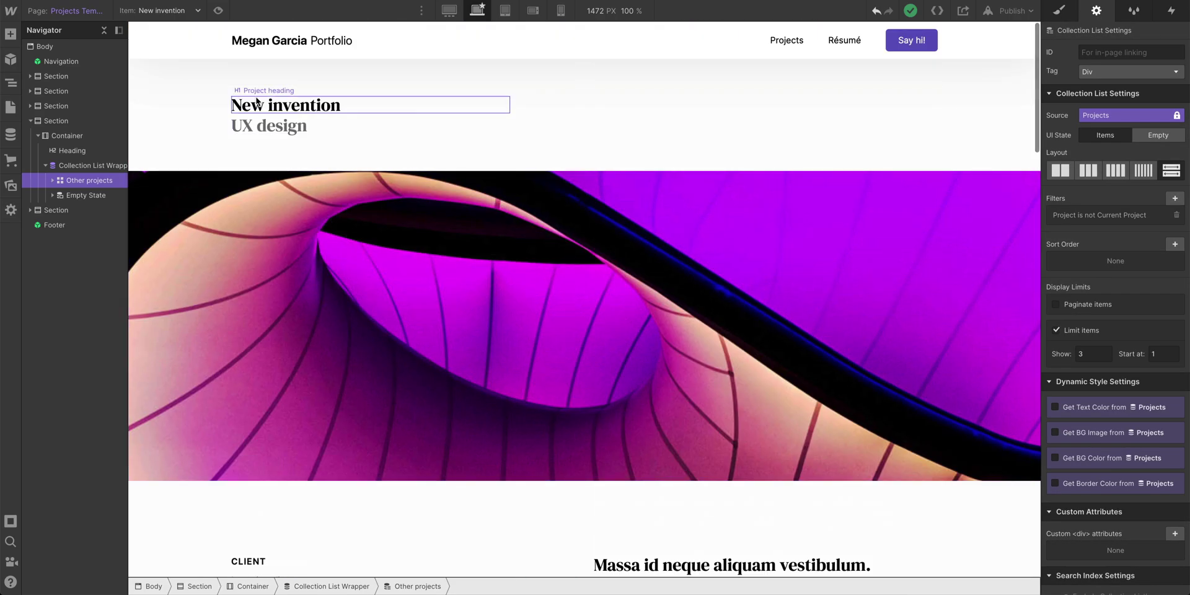
scroll(278, 130, "down", 2)
scroll(329, 149, "down", 5)
scroll(433, 248, "down", 5)
scroll(558, 385, "down", 5)
scroll(682, 392, "down", 2)
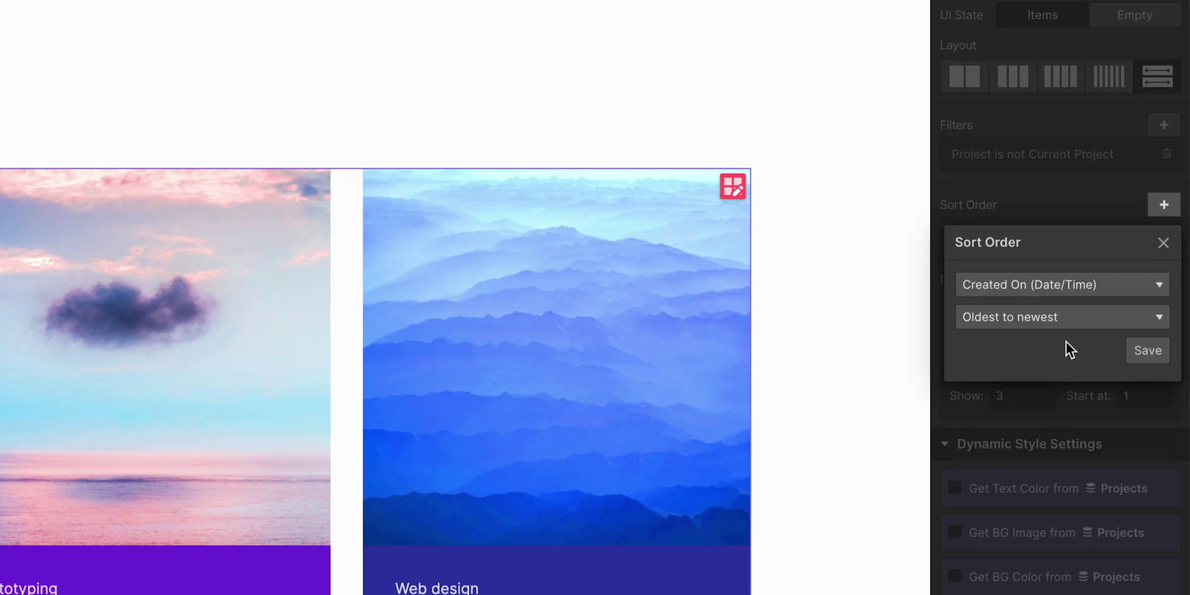
left_click(1065, 324)
left_click(1059, 363)
left_click(1151, 354)
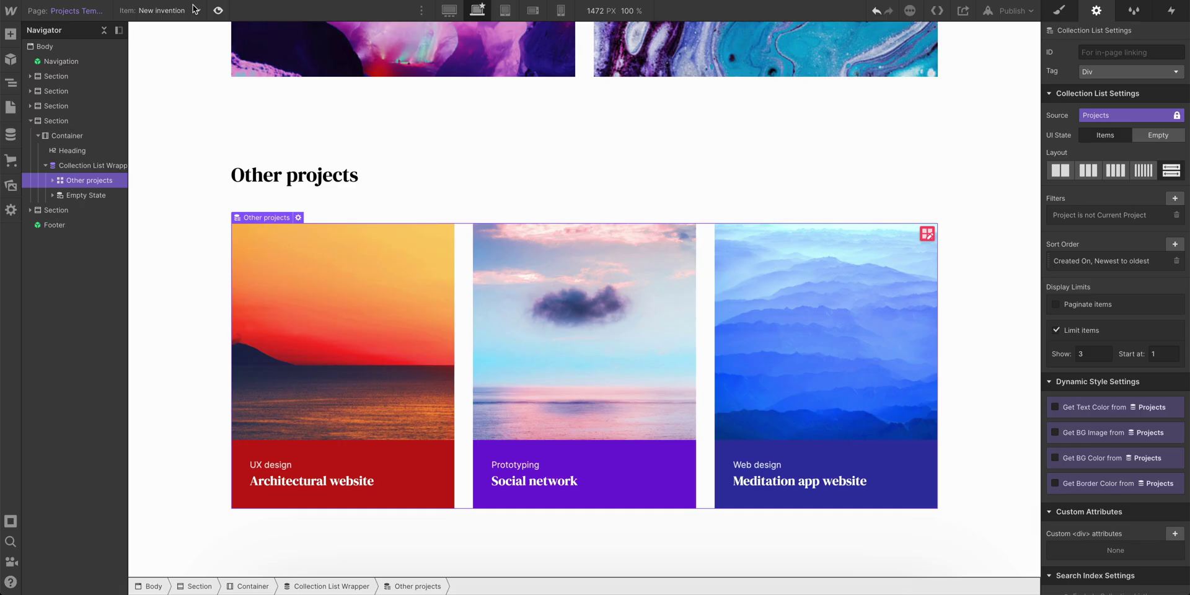
- Switch to the Investment app page to check its Other projects list
left_click(160, 11)
left_click(148, 42)
scroll(615, 330, "down", 2)
scroll(616, 330, "down", 8)
scroll(615, 330, "down", 10)
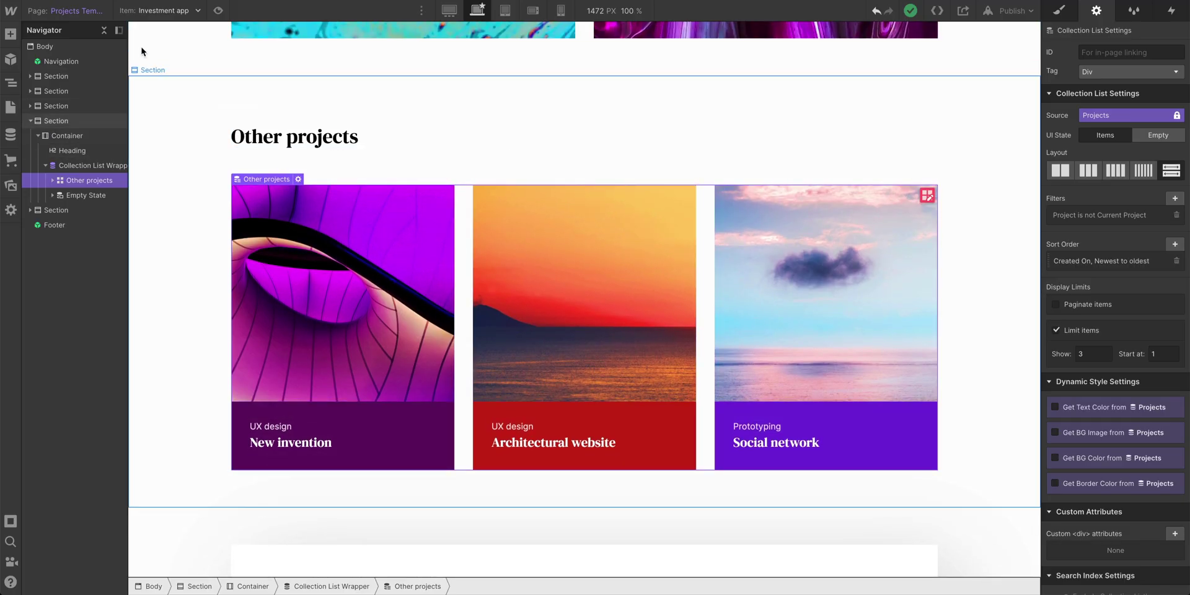
- Switch the Designer to the Home page from the Pages panel
left_click(92, 17)
left_click(87, 111)
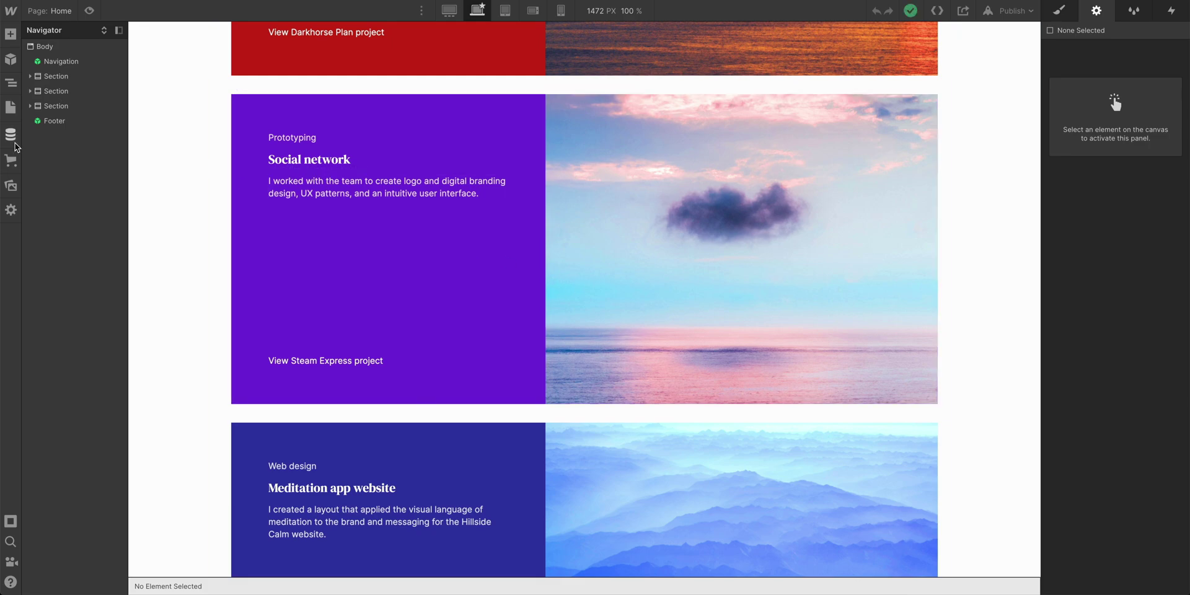
- Add a 'Featured on homepage' switch field to Projects, move it to the top, and save
left_click(13, 141)
left_click(1077, 35)
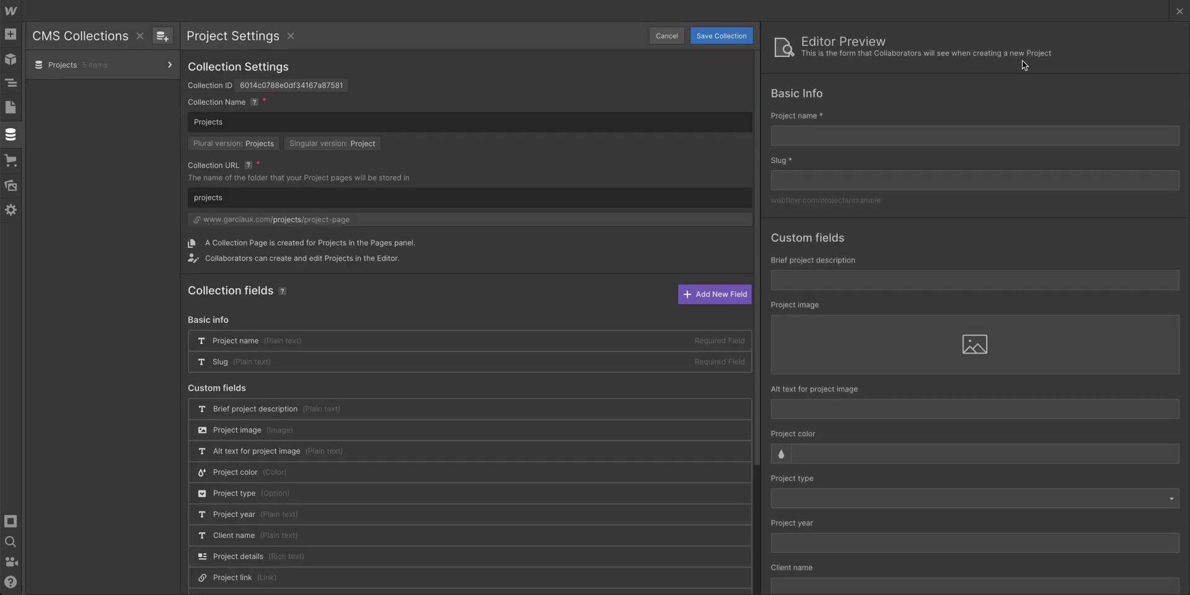
scroll(715, 333, "down", 2)
left_click(714, 162)
scroll(549, 279, "down", 2)
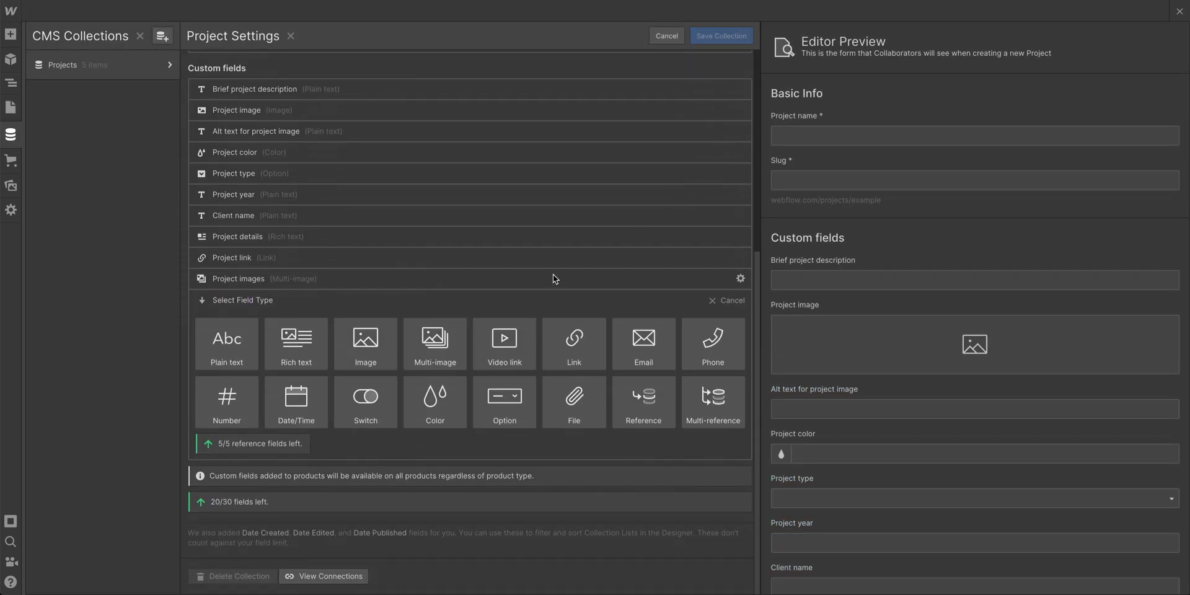
left_click(361, 396)
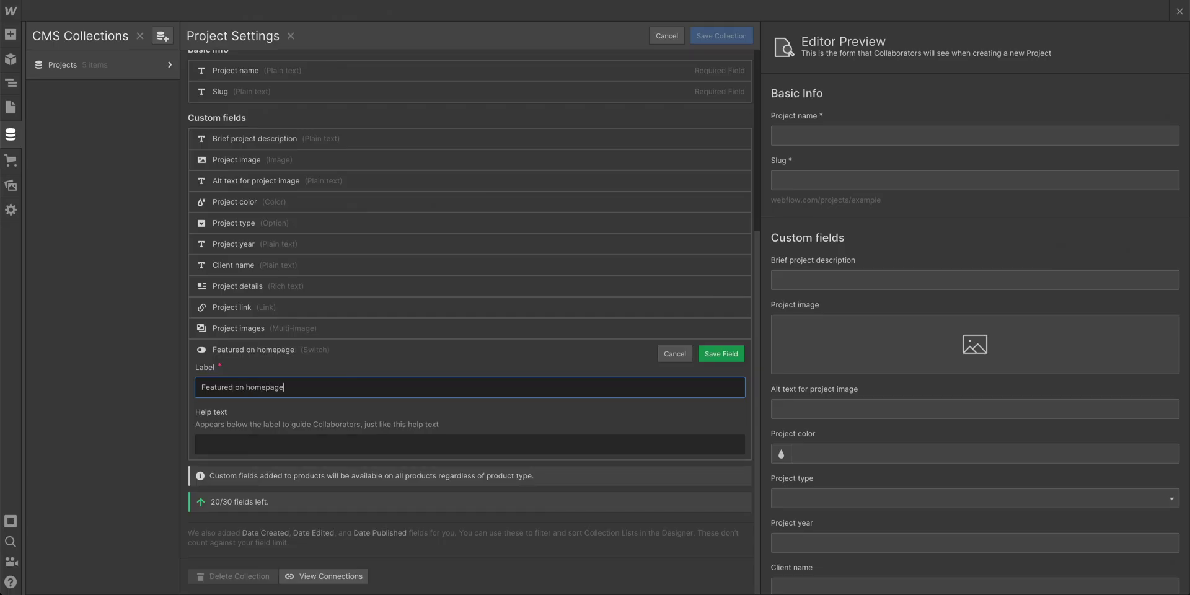
left_click(727, 357)
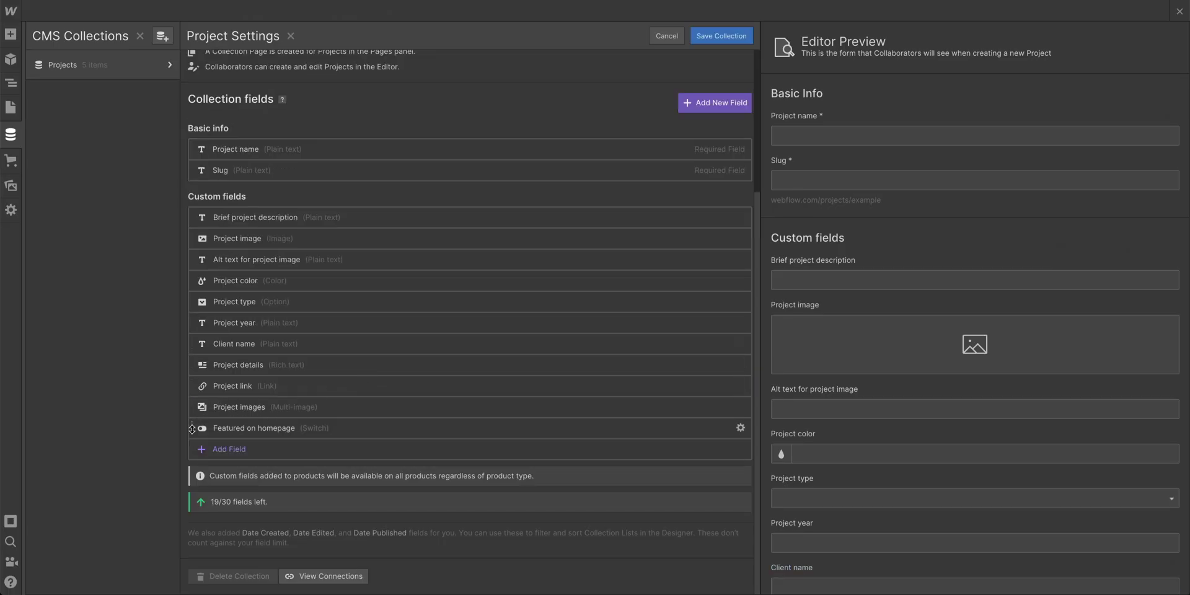
left_click_drag(202, 218, 202, 217)
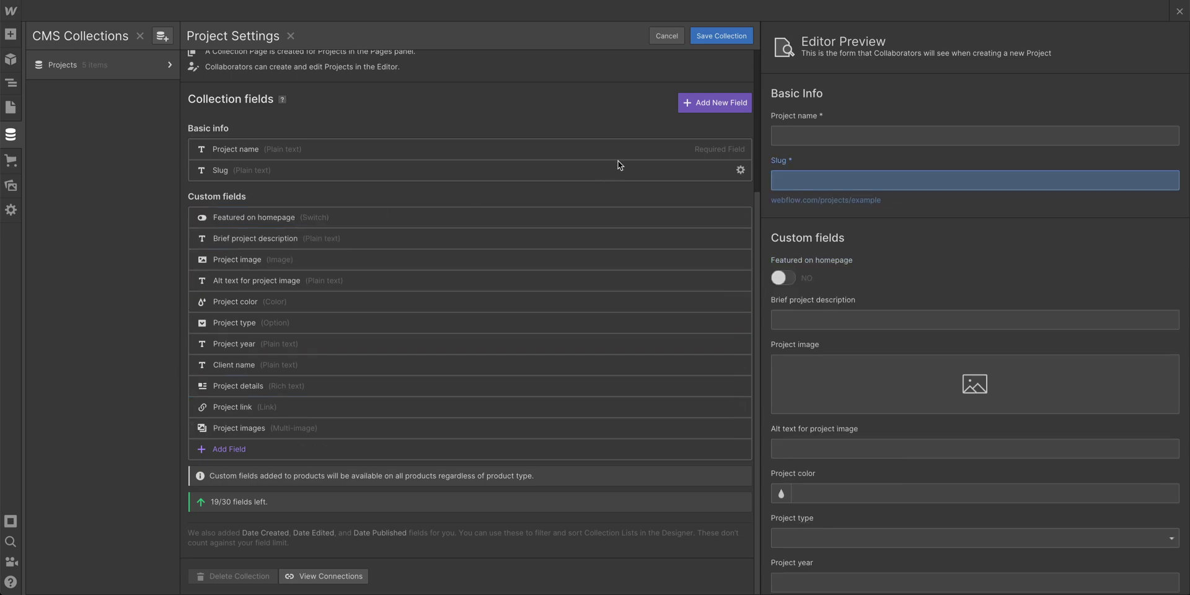
left_click(720, 42)
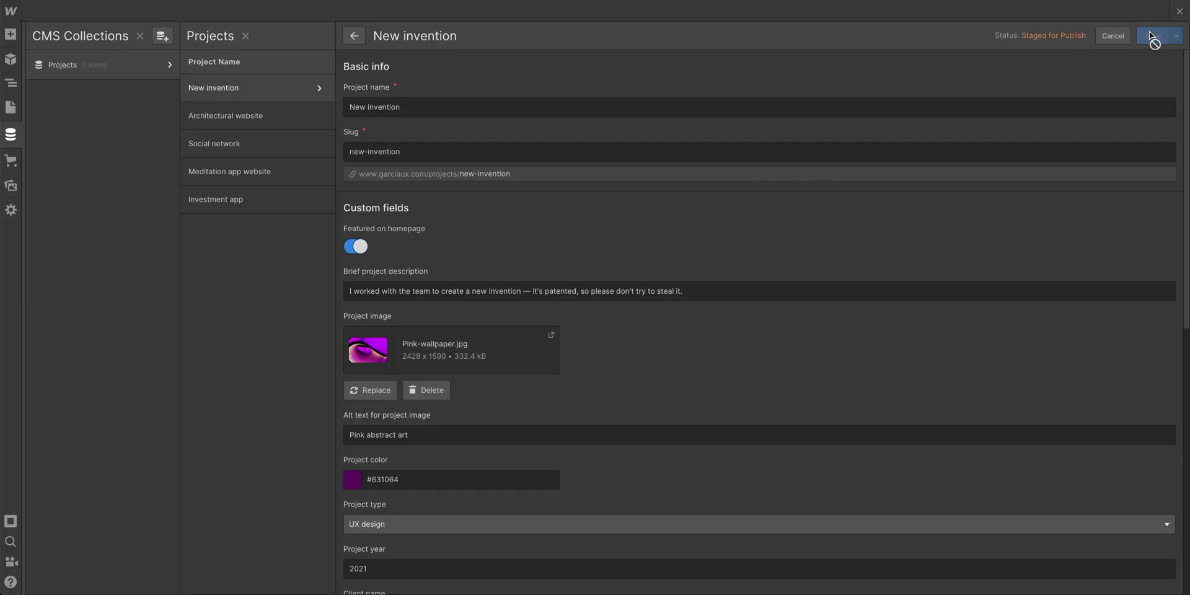
- Turn on Featured on homepage for New invention, Architectural website and Investment app
left_click(1151, 37)
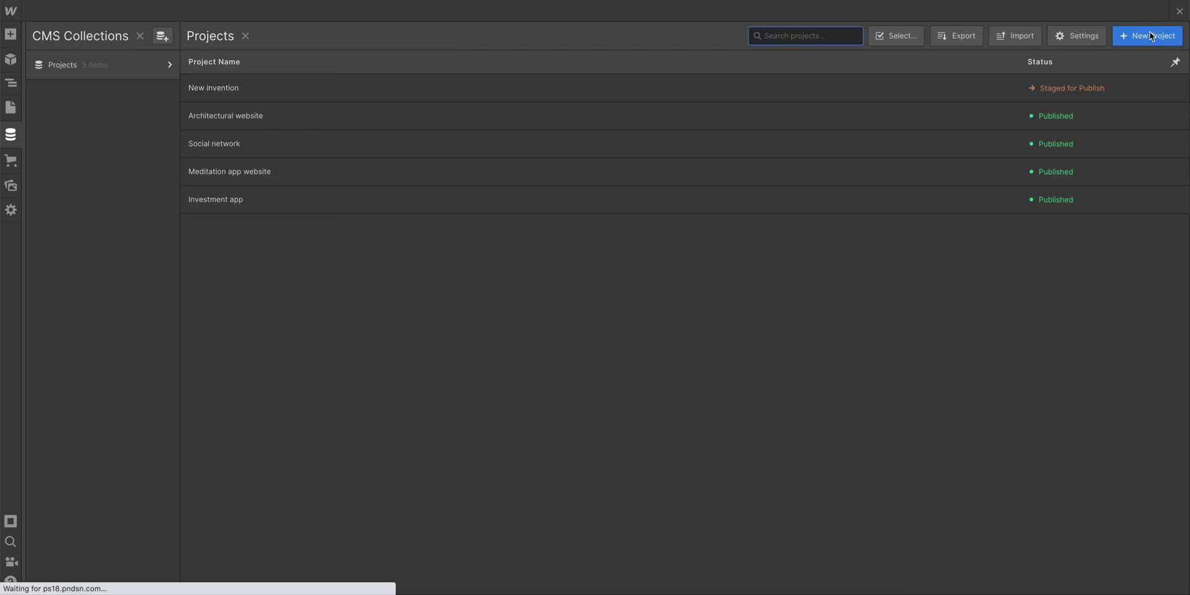
left_click(945, 119)
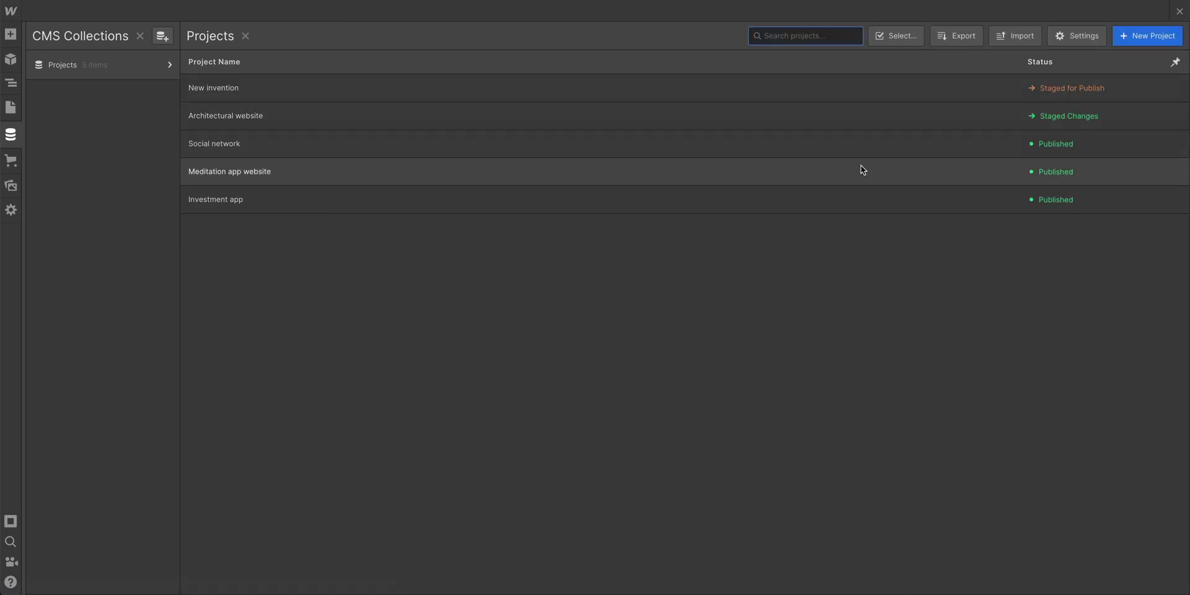
left_click(417, 198)
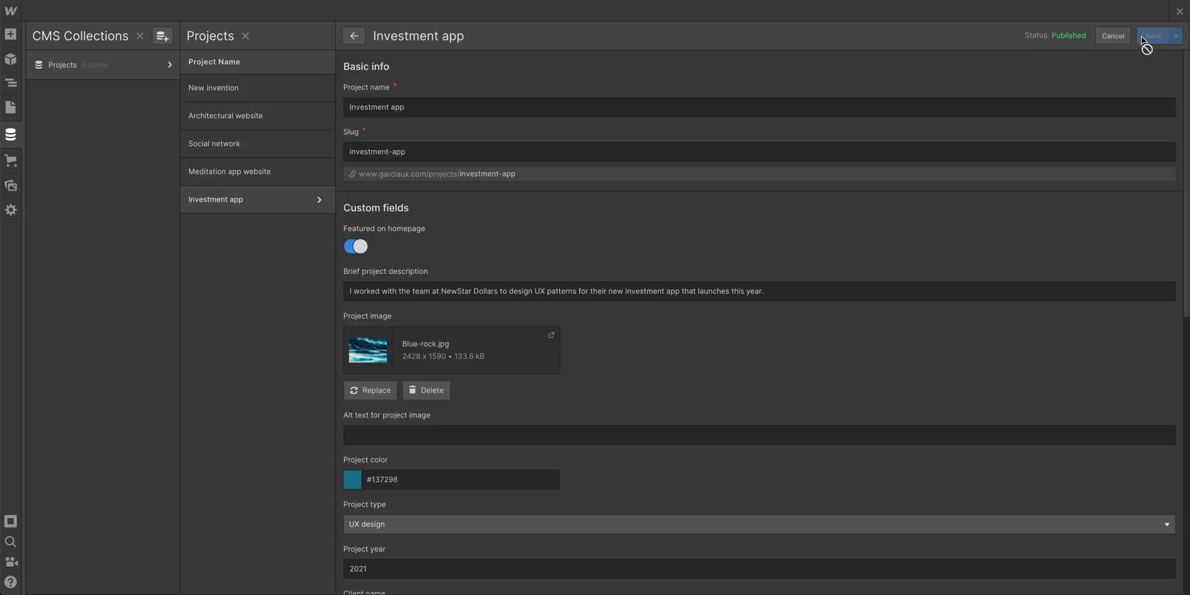
left_click(1180, 11)
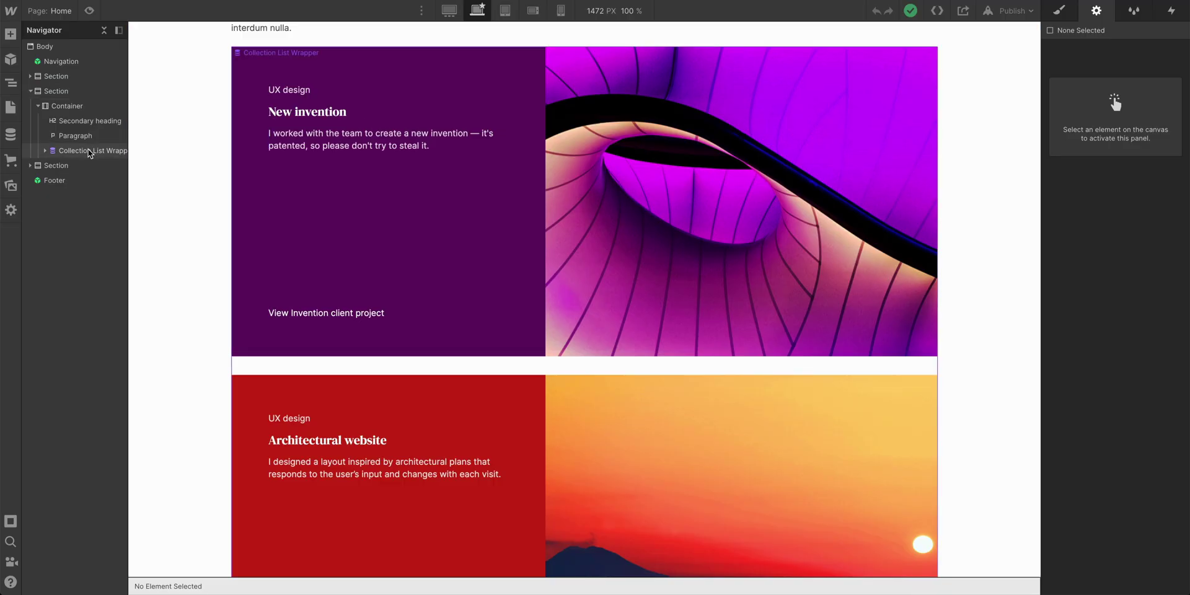
- Filter the Home page Projects list to Featured on homepage is On, then check the remaining items
left_click(88, 151)
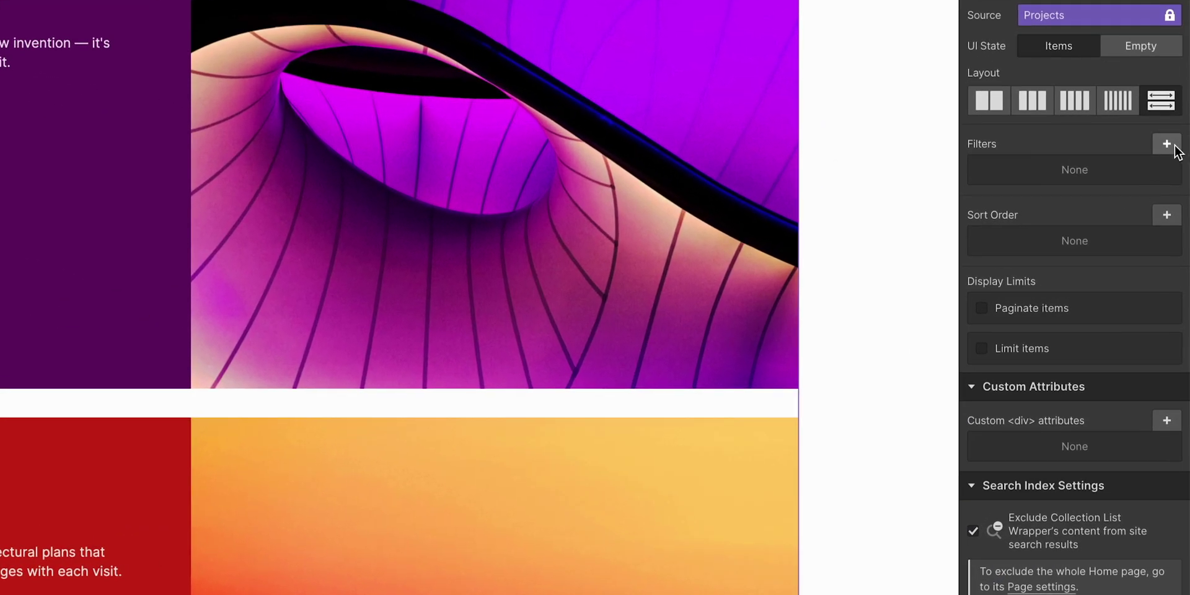
left_click(1175, 149)
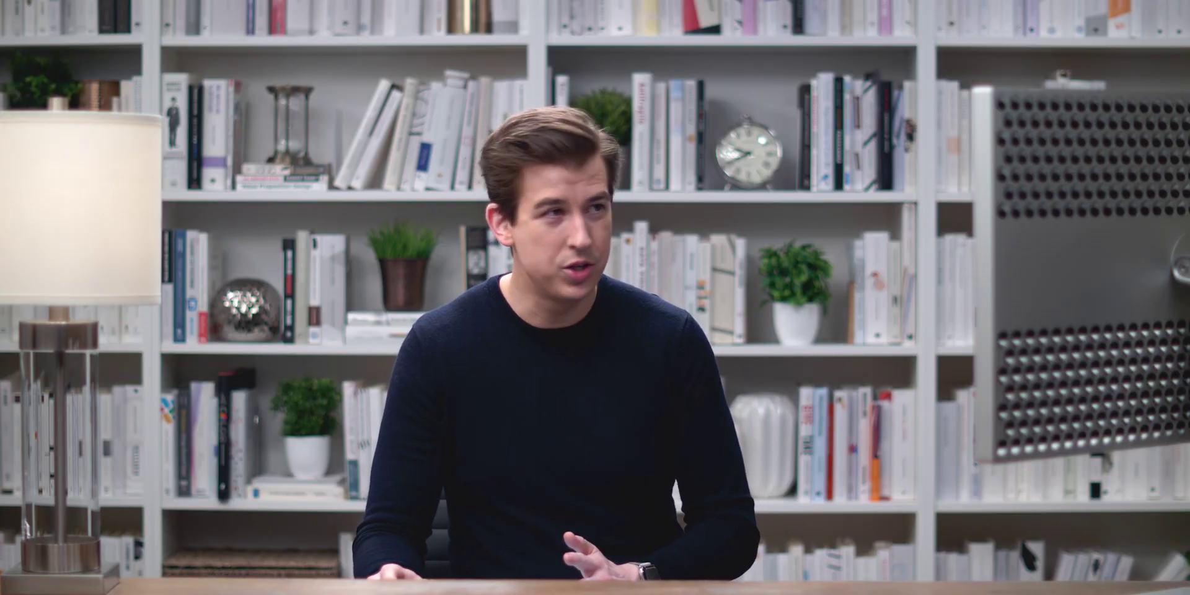
left_click(1040, 215)
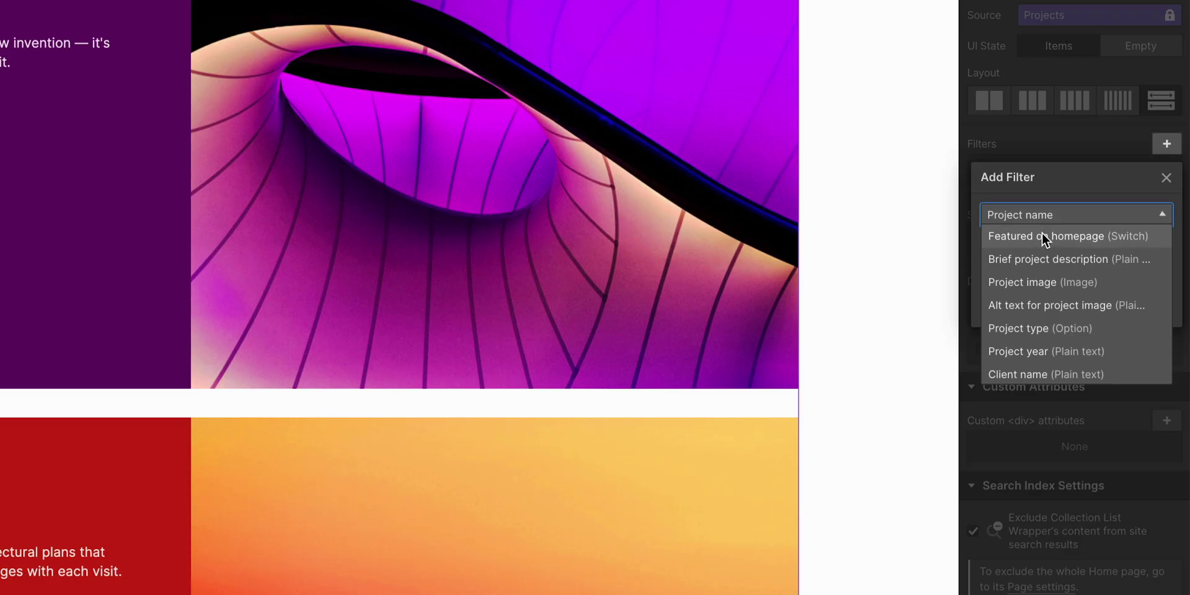
left_click(1024, 233)
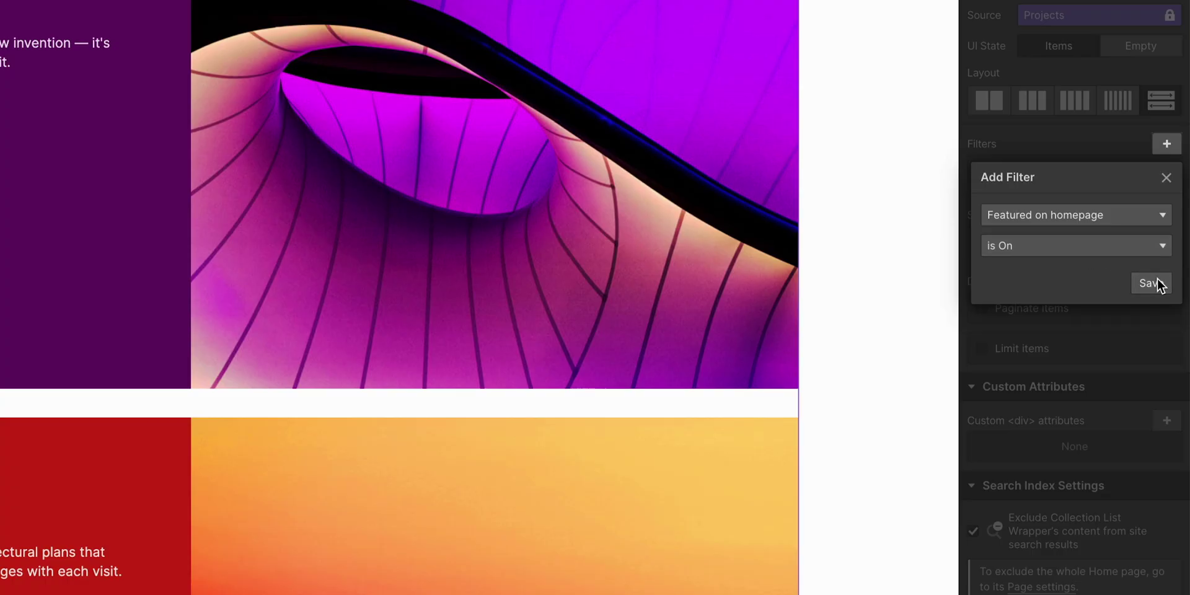
left_click(1157, 281)
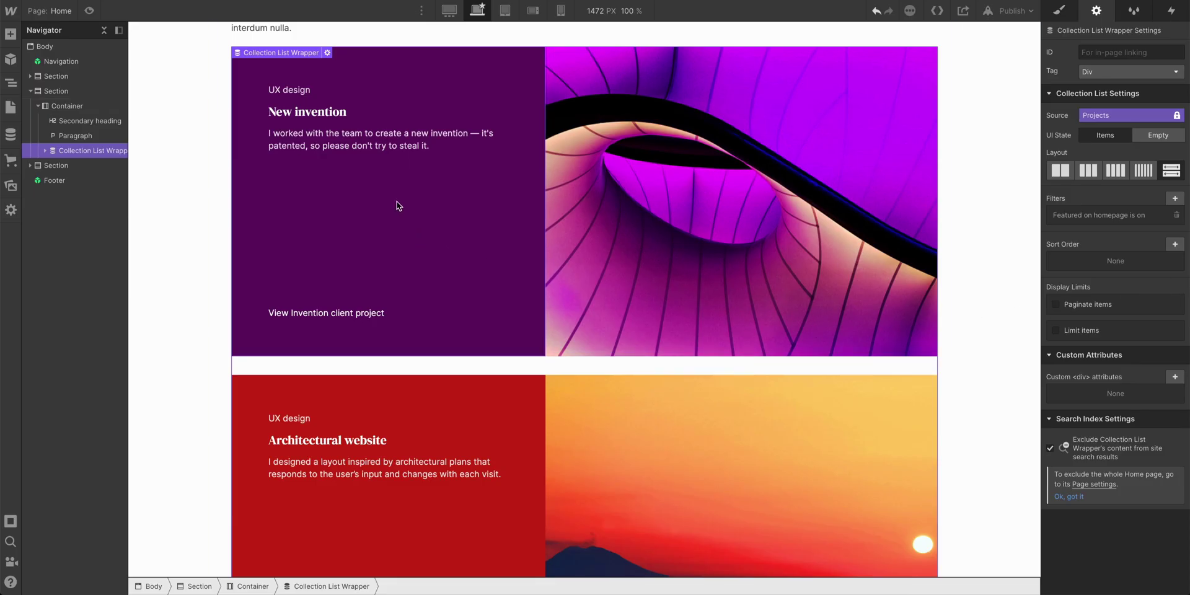
scroll(444, 255, "down", 10)
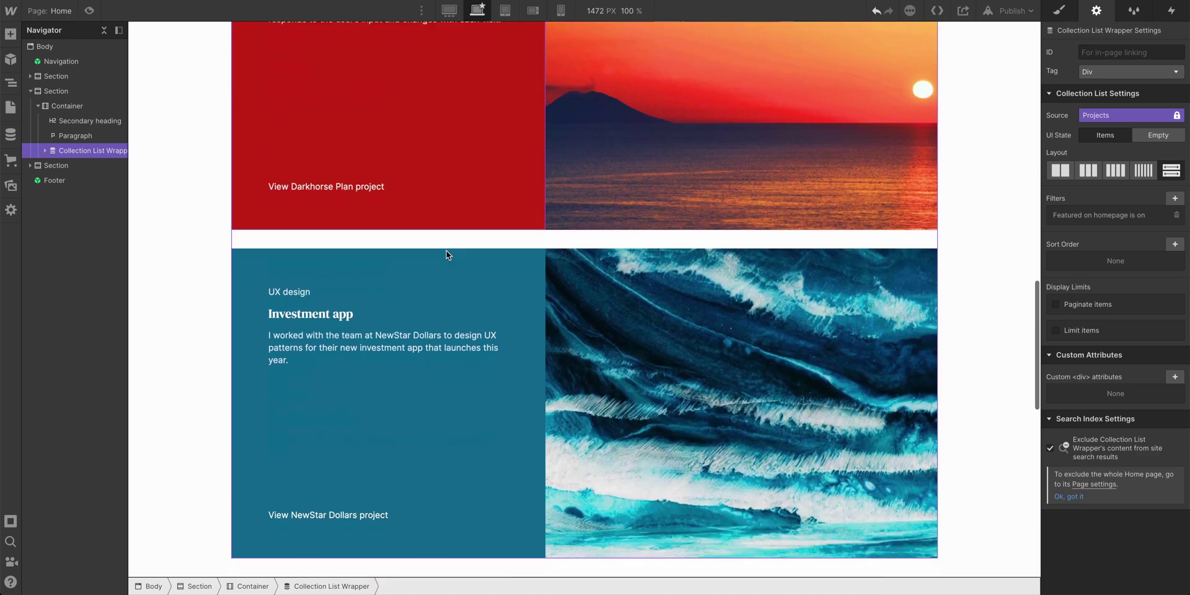
scroll(371, 294, "down", 2)
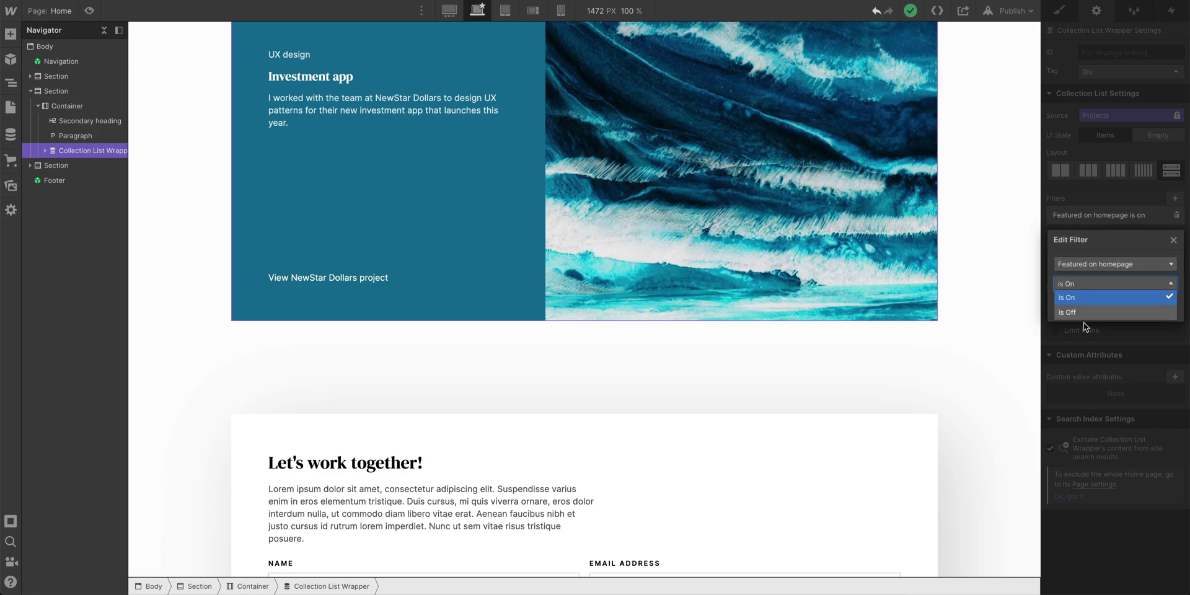
left_click(1091, 311)
left_click(1162, 313)
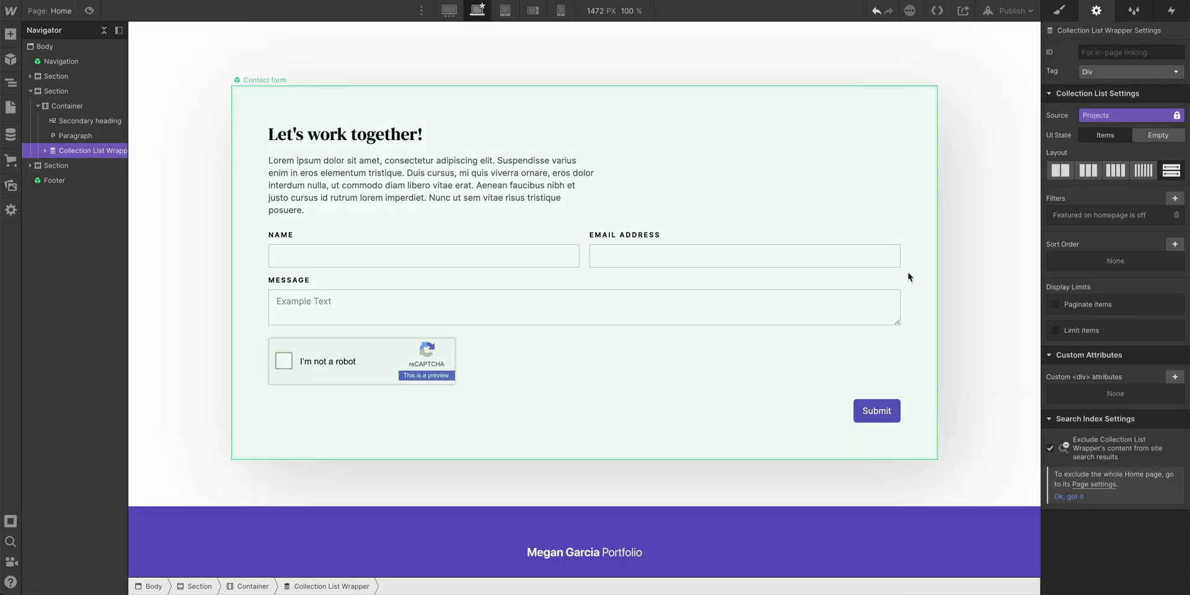
scroll(907, 277, "up", 5)
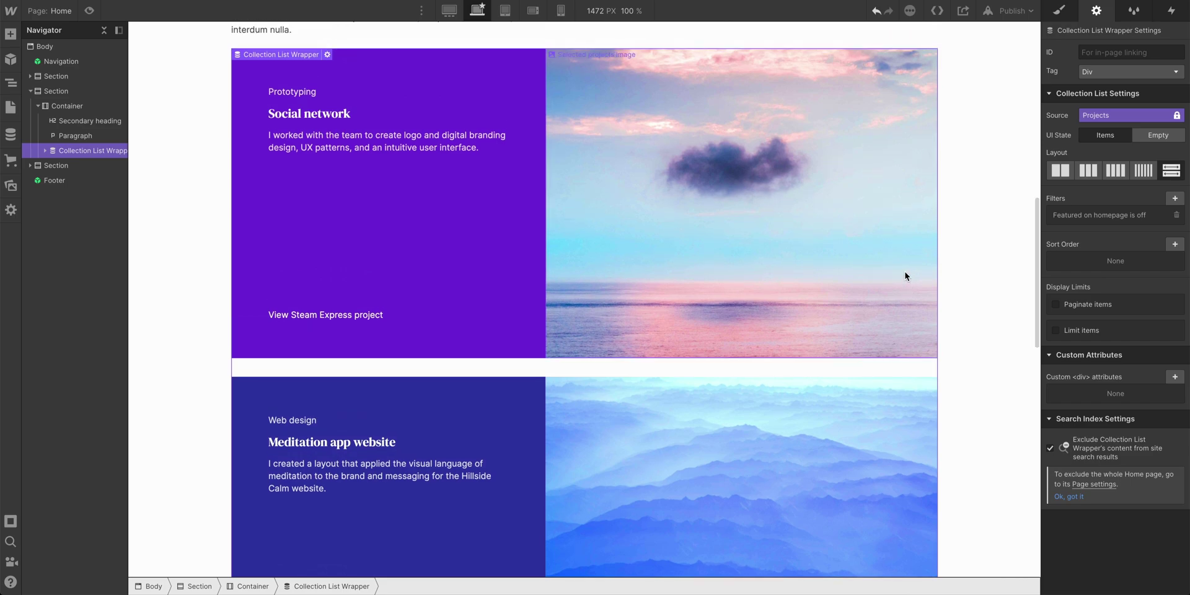
left_click(1136, 223)
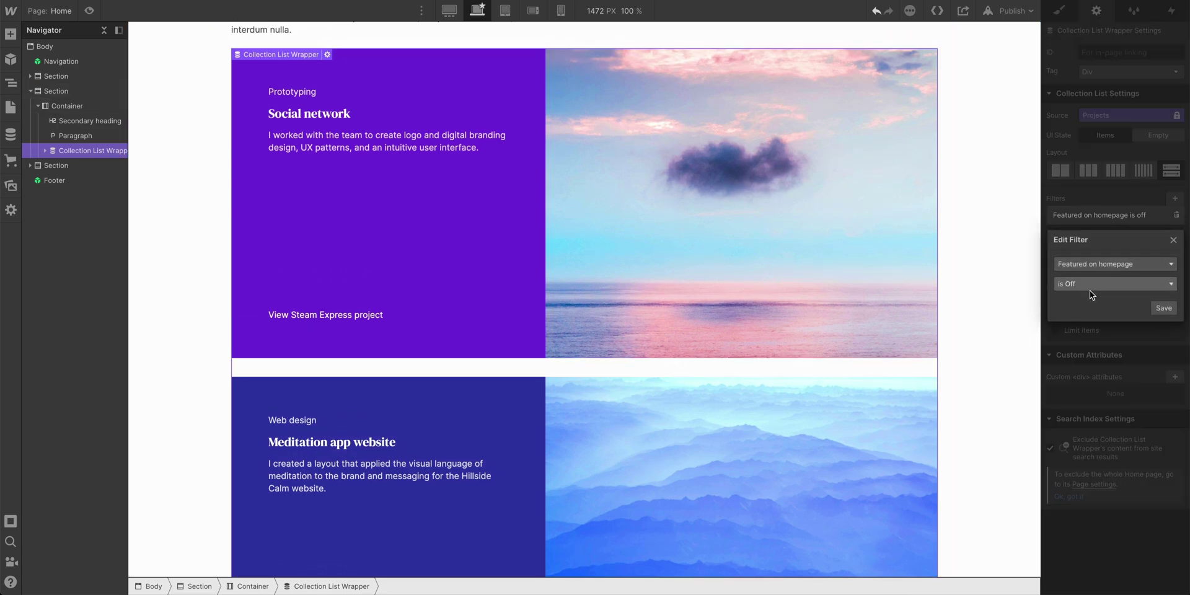
left_click(1089, 285)
left_click(1089, 298)
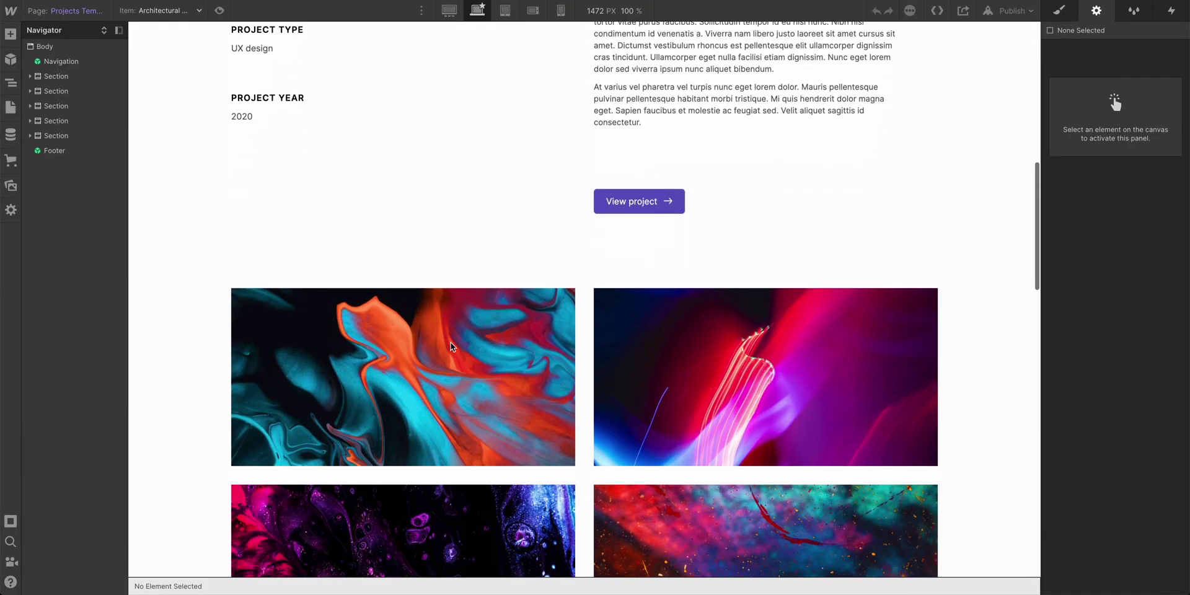
- Insert an empty Section on the Projects Template page, just above Other projects
scroll(451, 345, "down", 8)
scroll(451, 346, "down", 2)
scroll(451, 346, "up", 5)
scroll(451, 346, "up", 4)
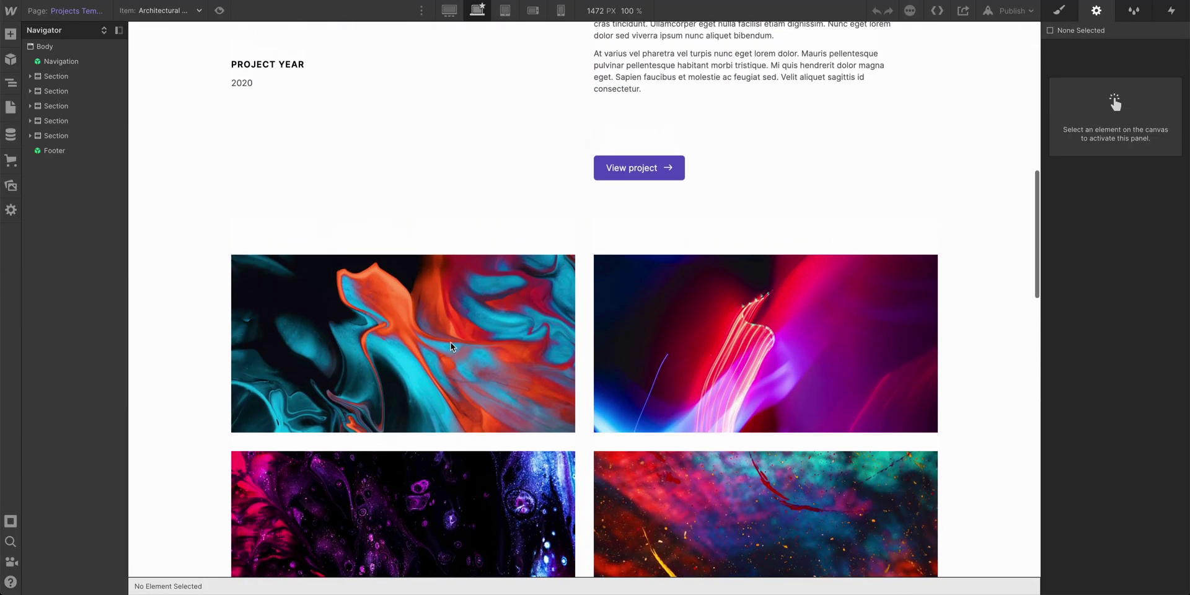
scroll(372, 372, "down", 1)
scroll(306, 399, "down", 3)
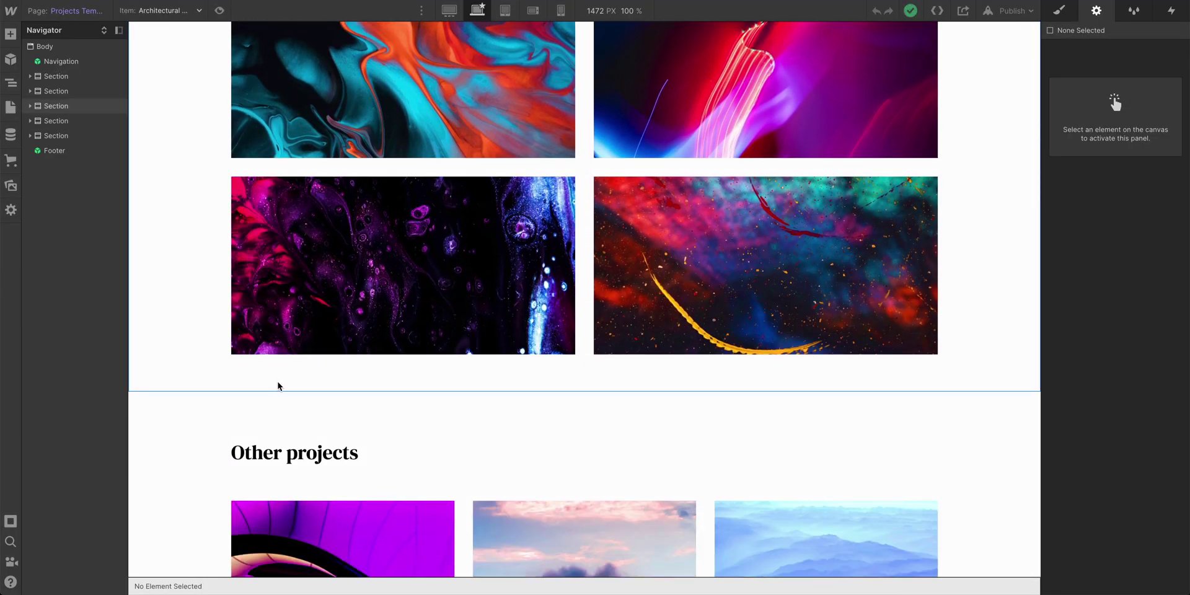
left_click(10, 34)
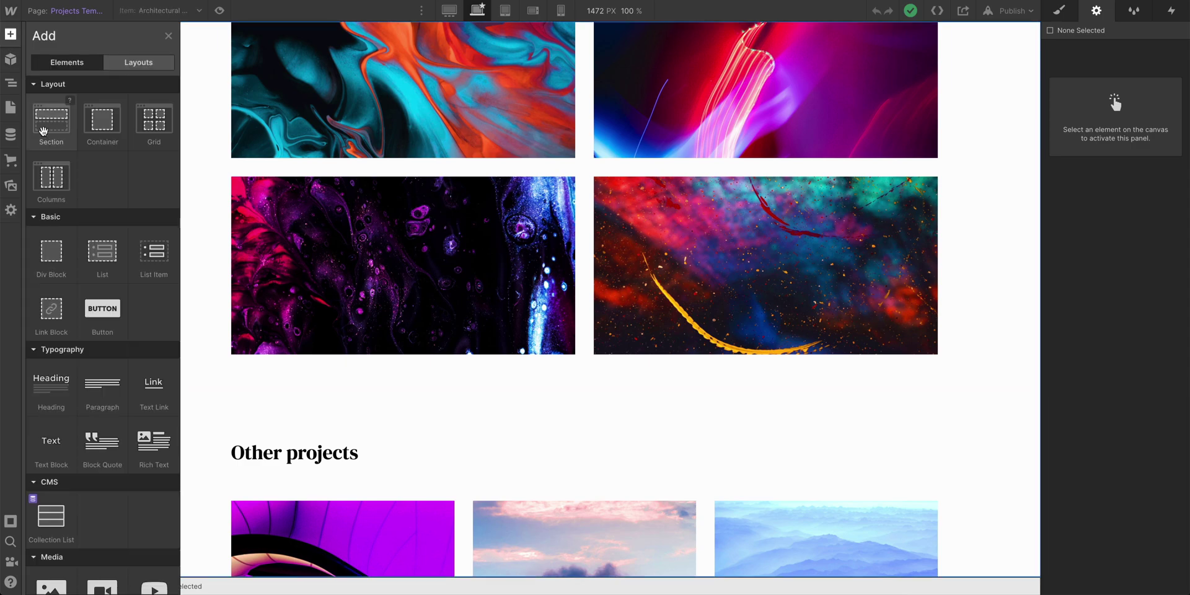
mouse_move(111, 199)
left_mouse_down()
mouse_move(218, 409)
mouse_move(219, 394)
mouse_move(267, 388)
left_mouse_up()
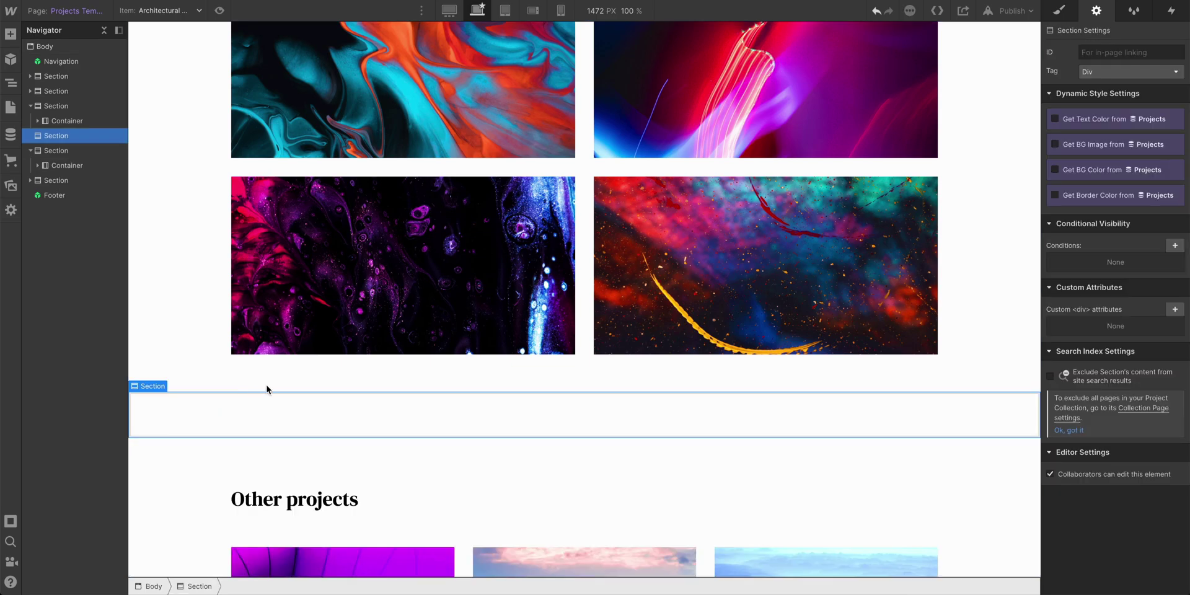
- Apply the existing Section class to the new section and begin a 'Testi' combo class
left_click(1059, 10)
left_click(1081, 69)
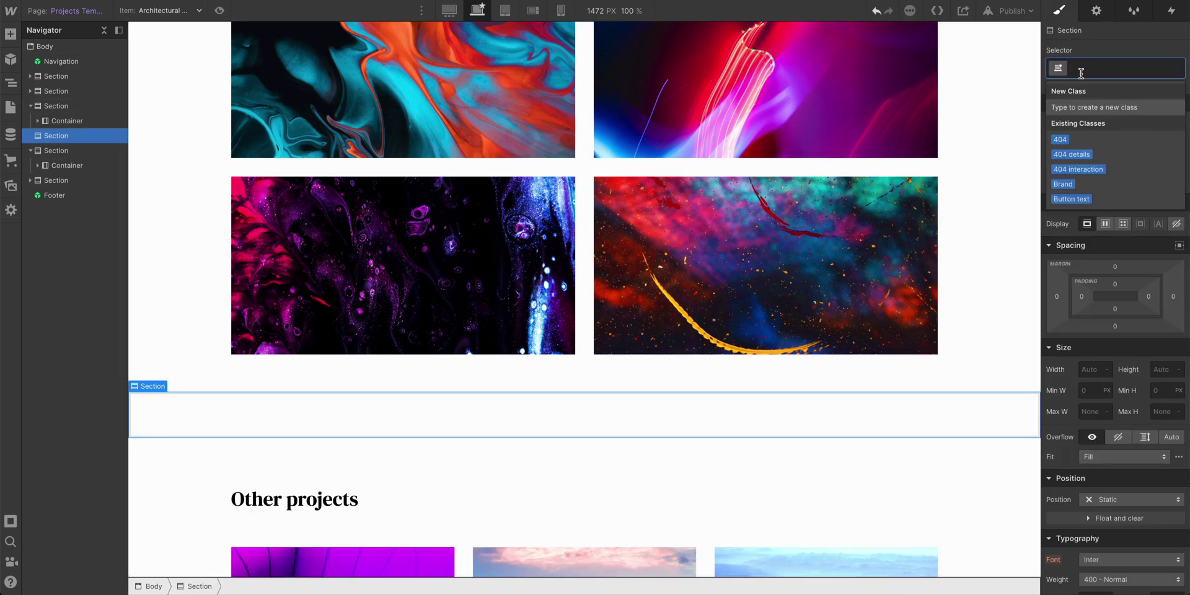
type("section")
key("Return")
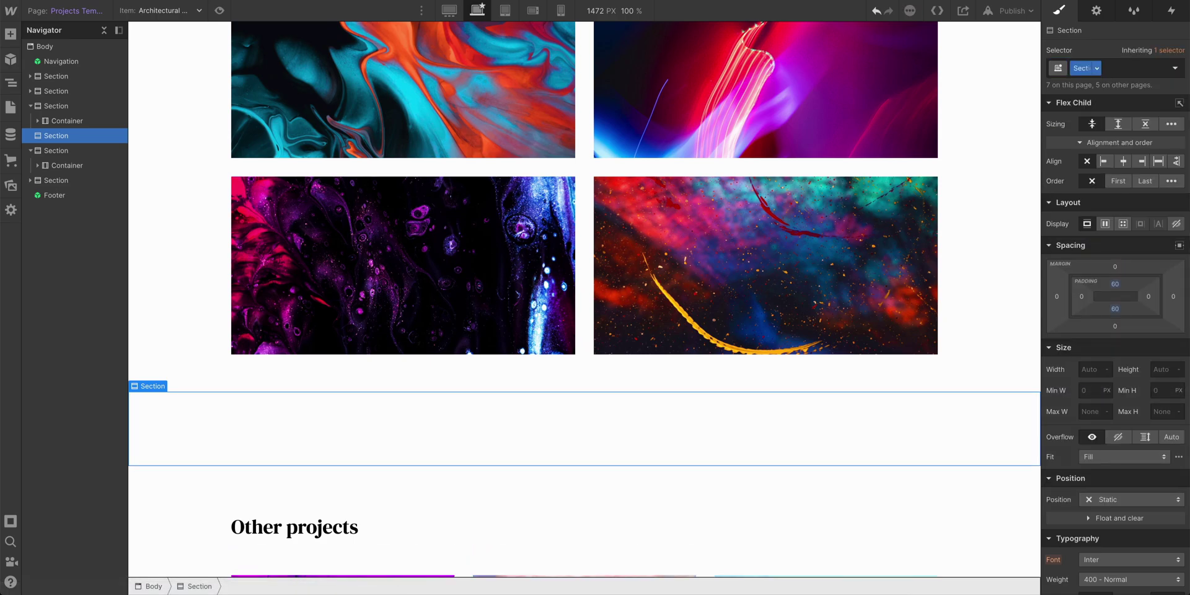
left_click(1139, 69)
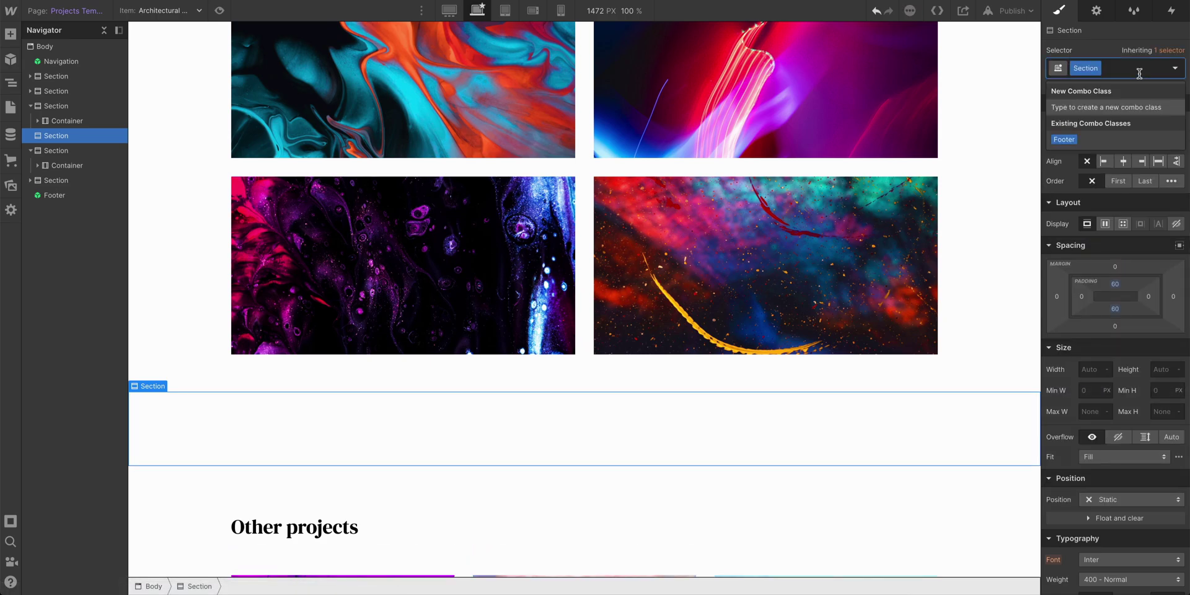
type("Testi")
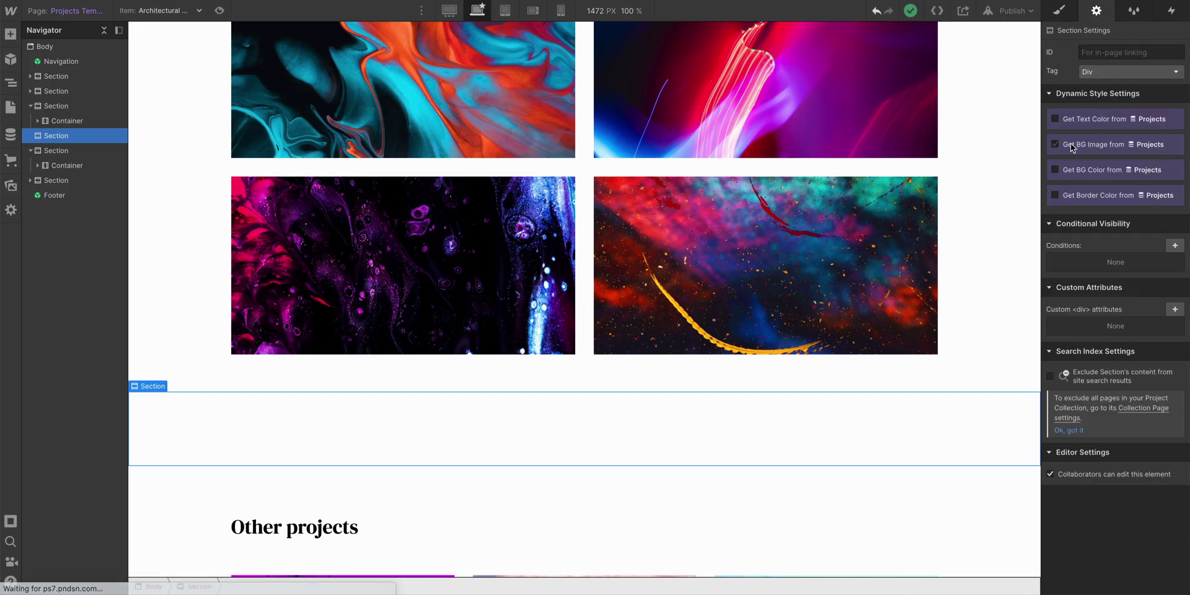
- Bind the section's background colour to the Projects collection's Project color field
left_click(1064, 144)
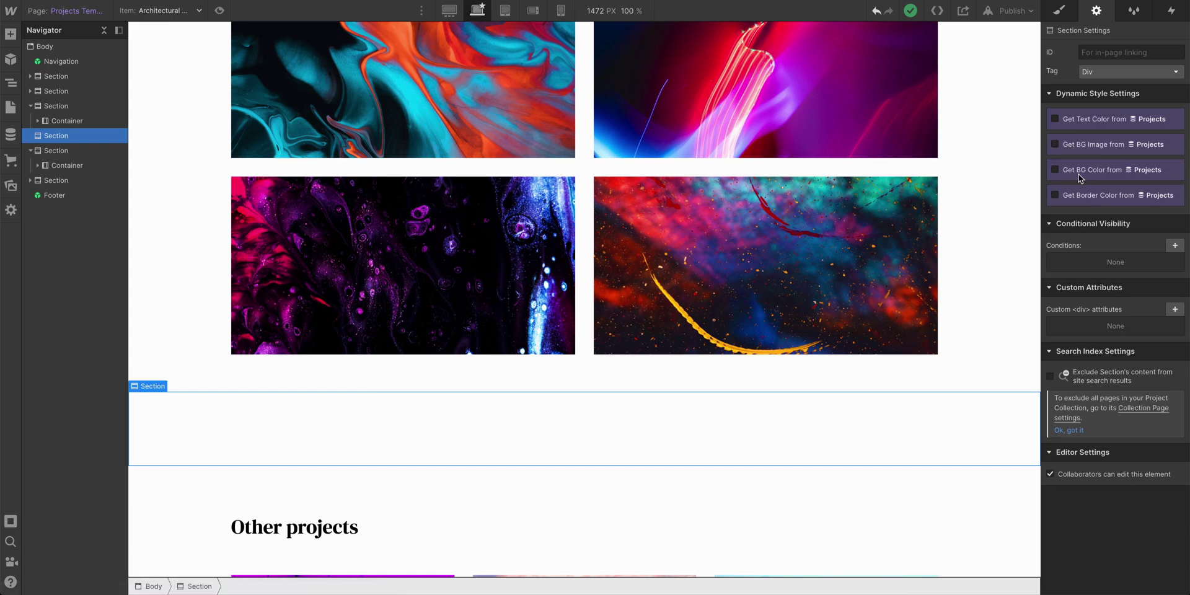
left_click(1078, 170)
left_click(1097, 210)
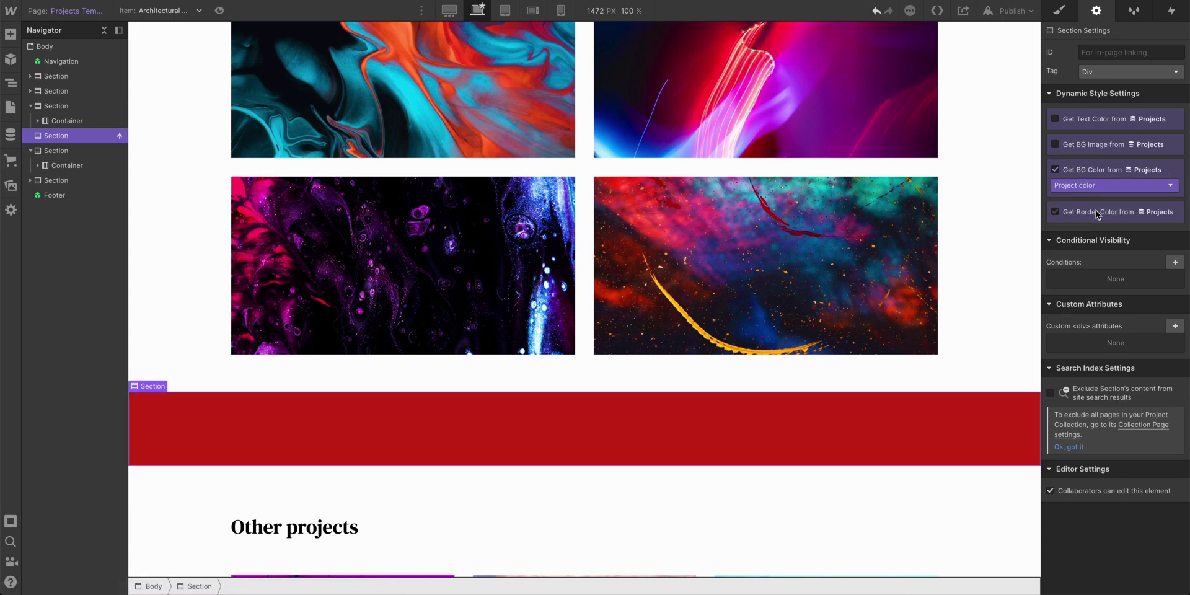
- Preview the template with the Investment app item to see the teal section
left_click(189, 11)
left_click(170, 43)
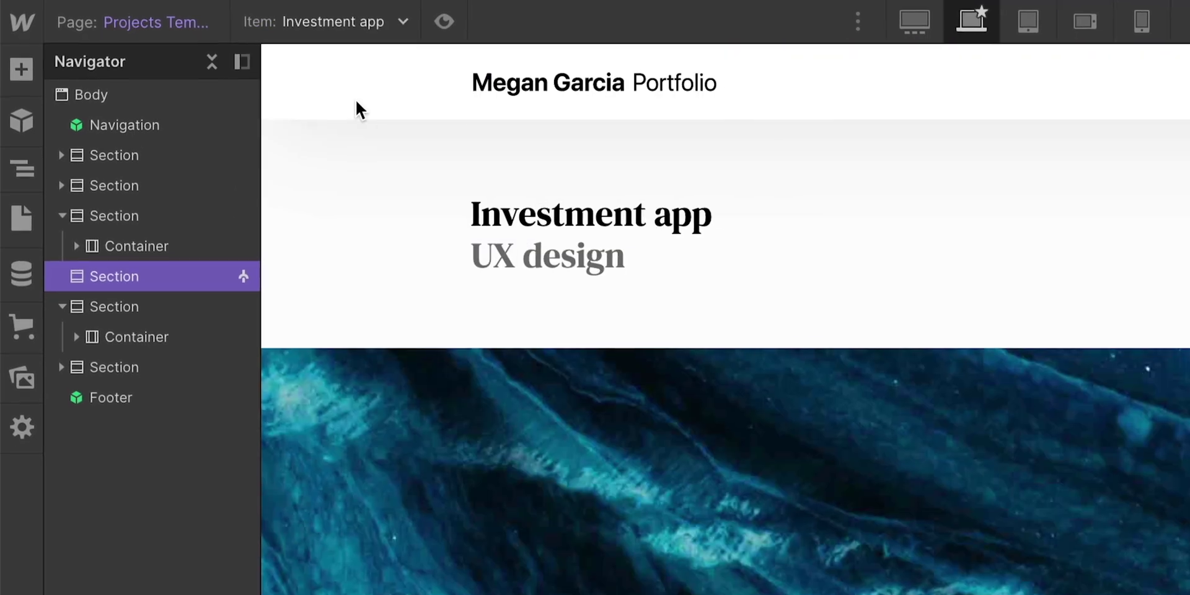
scroll(558, 422, "down", 15)
scroll(384, 287, "down", 4)
scroll(351, 263, "down", 4)
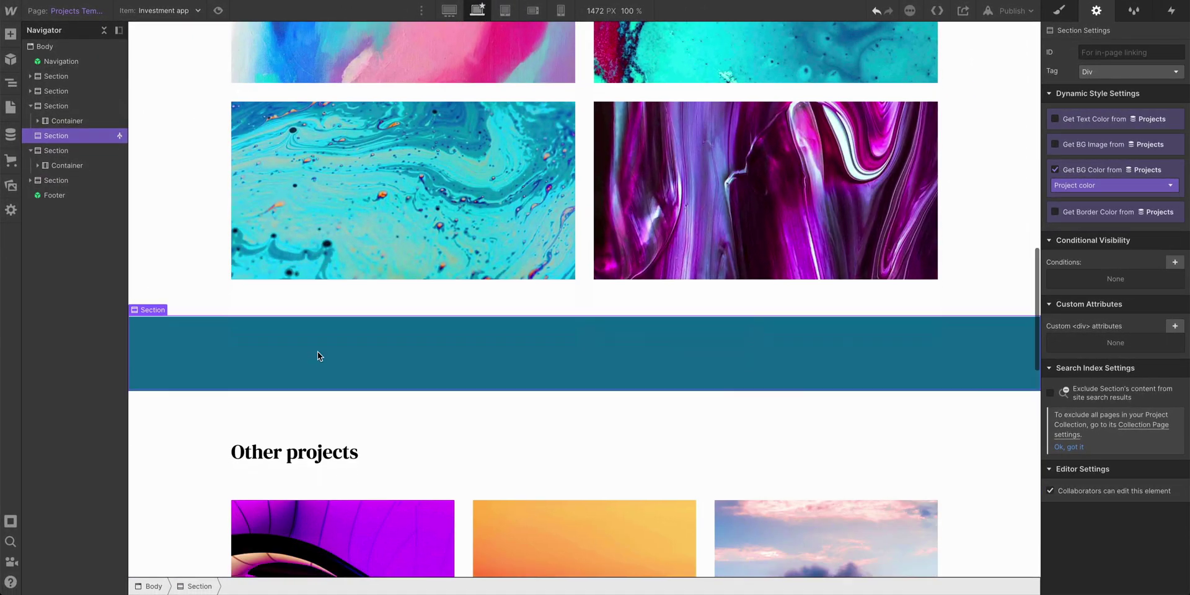
scroll(312, 356, "down", 1)
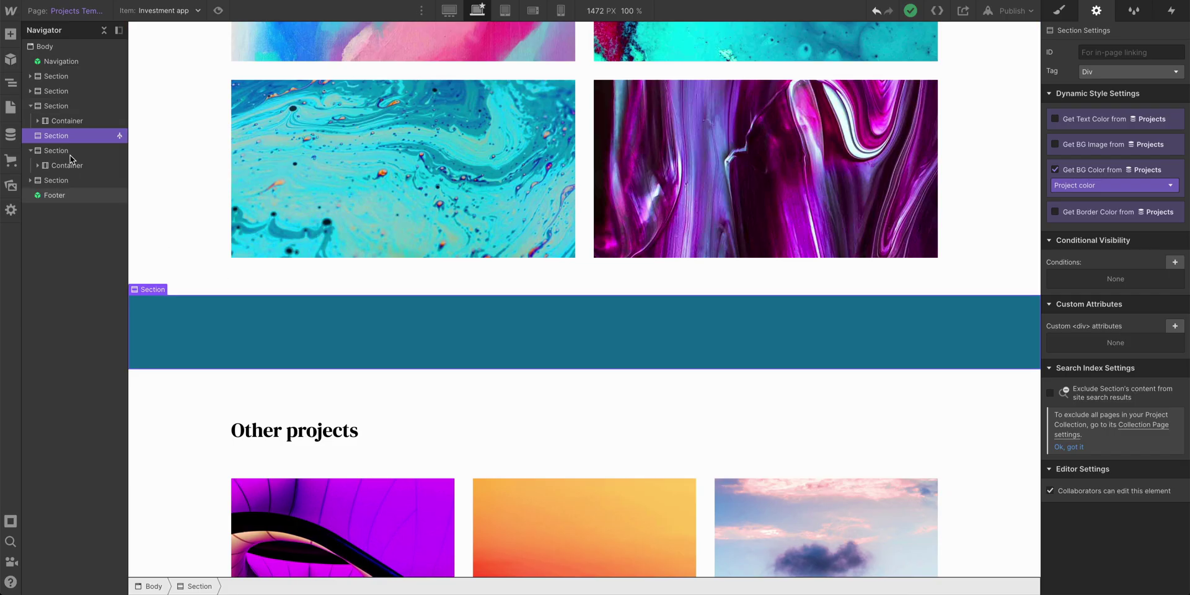
- Add a paragraph inside the teal section and give it a new Quote class
left_click(11, 34)
left_click_drag(102, 384, 486, 337)
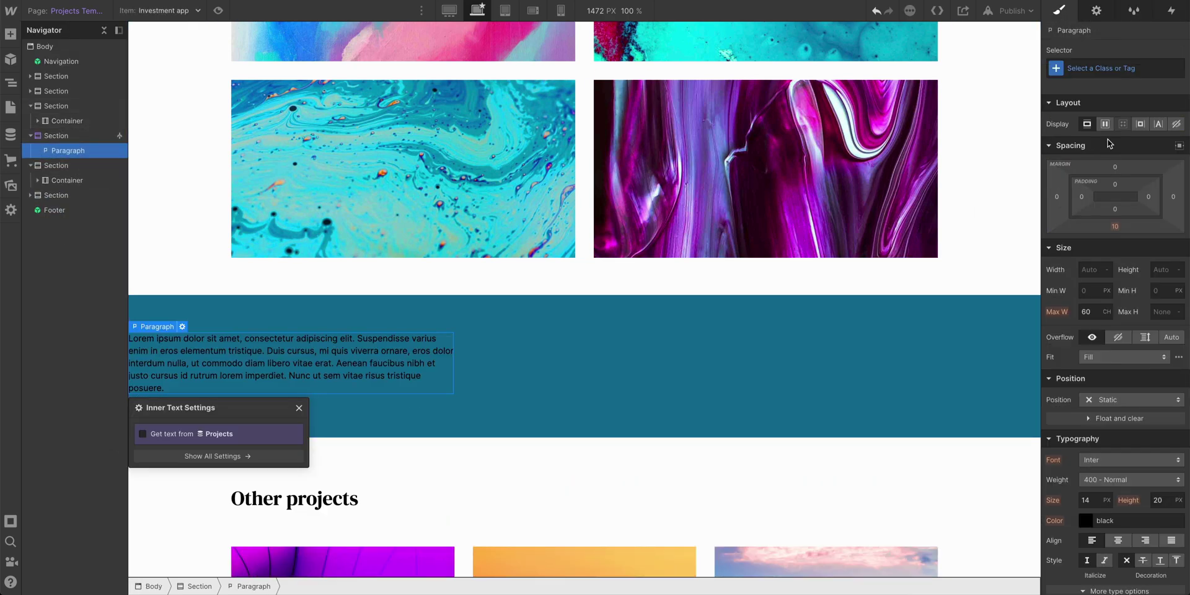
left_click(1118, 69)
type("Quote")
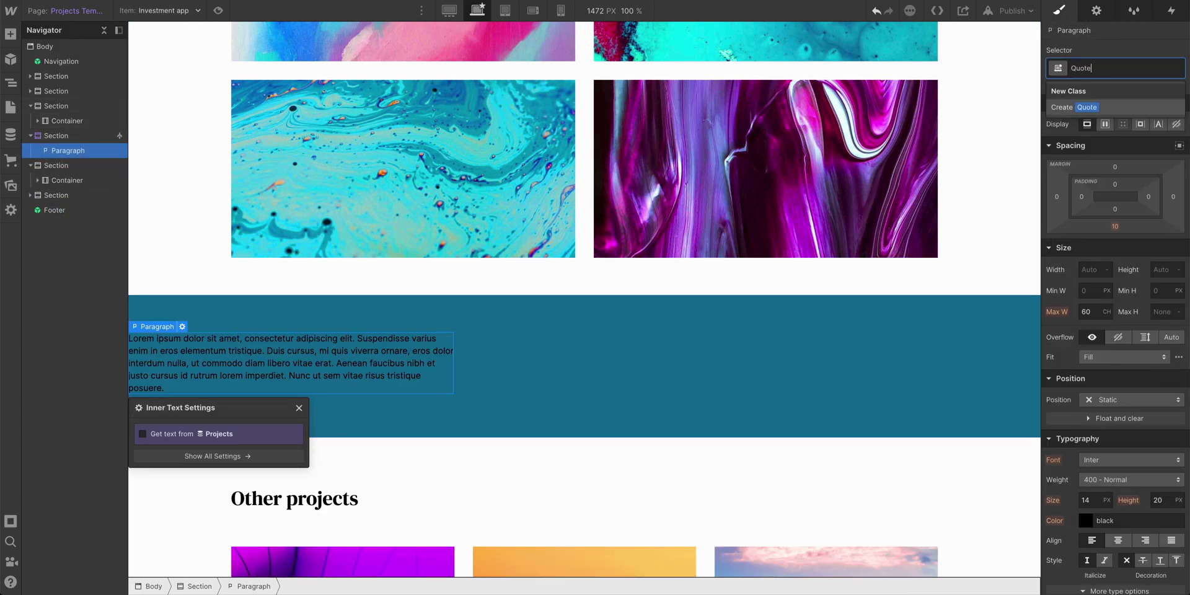
key("Return")
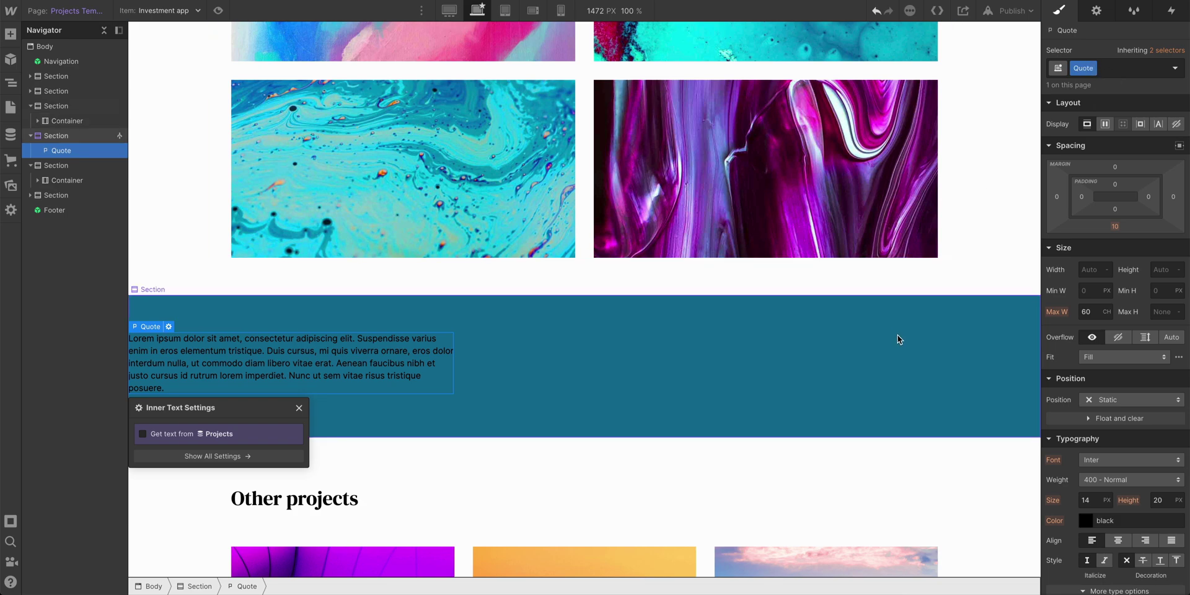
- Make the section's text white and highlight the quote's extra sentences after 'nulla'
left_click(899, 338)
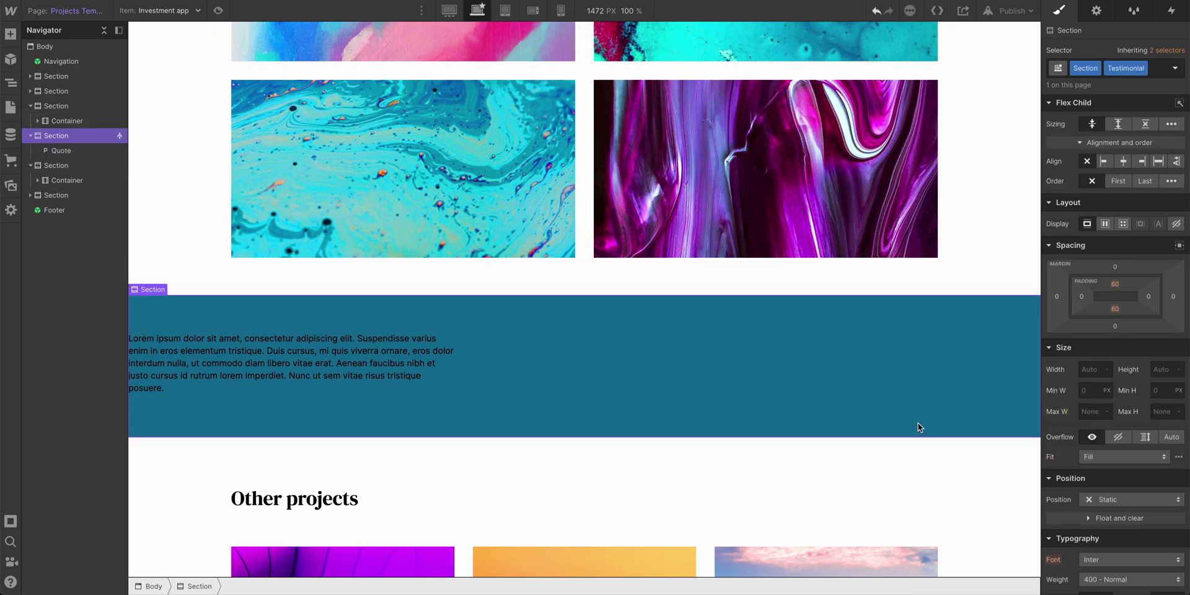
scroll(917, 426, "down", 1)
scroll(1074, 472, "down", 2)
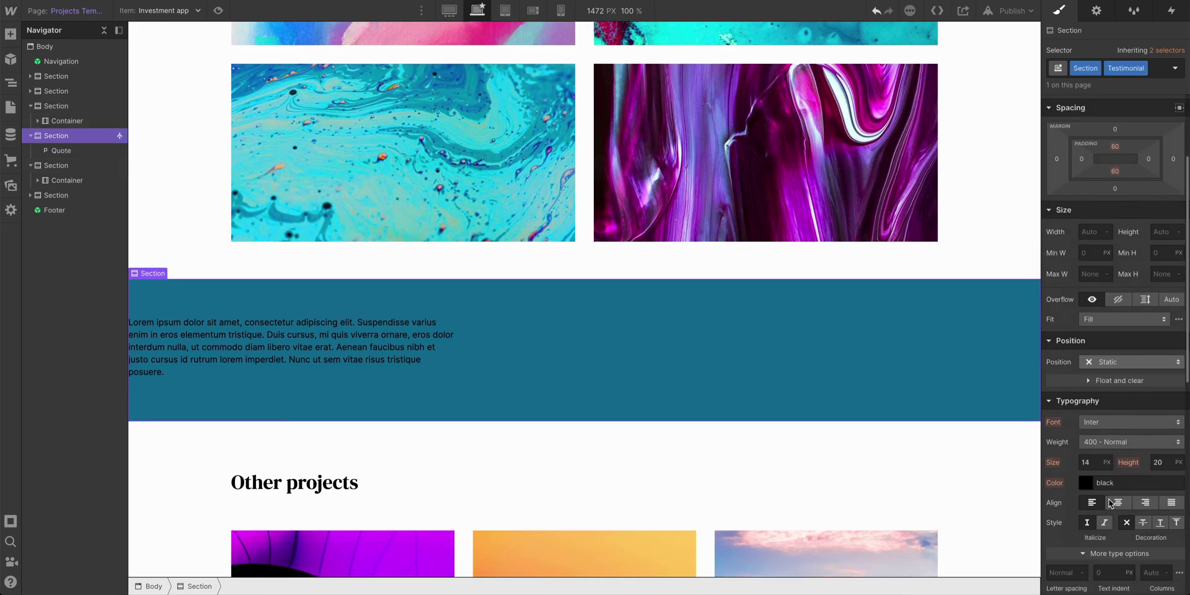
scroll(1074, 372, "down", 3)
left_click(1087, 298)
left_click_drag(1066, 347, 1028, 280)
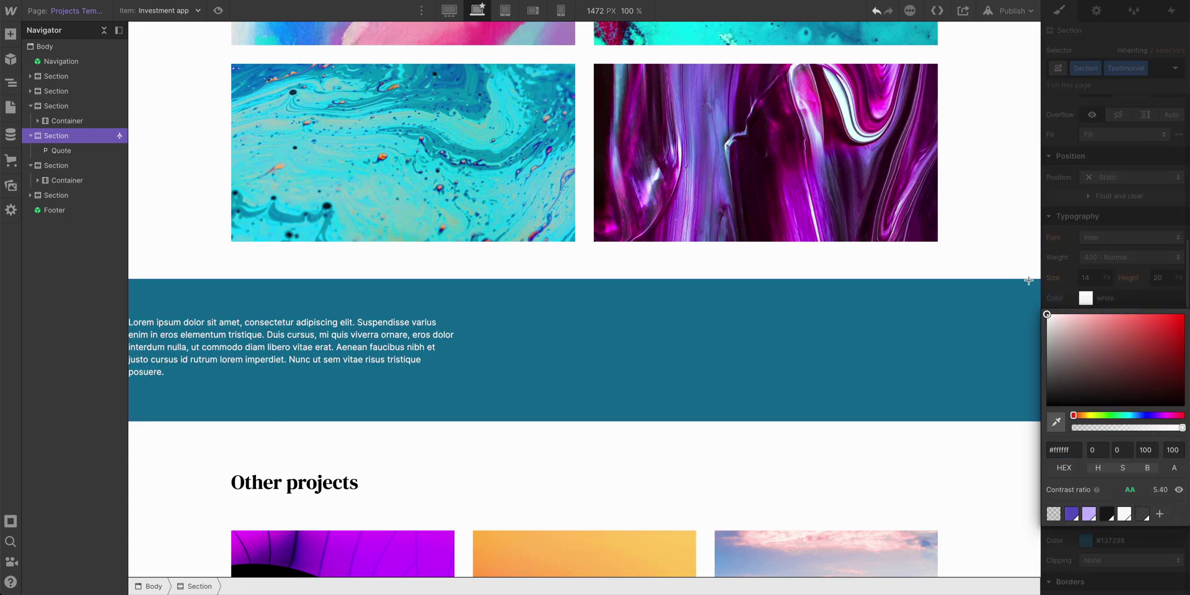
left_click(642, 289)
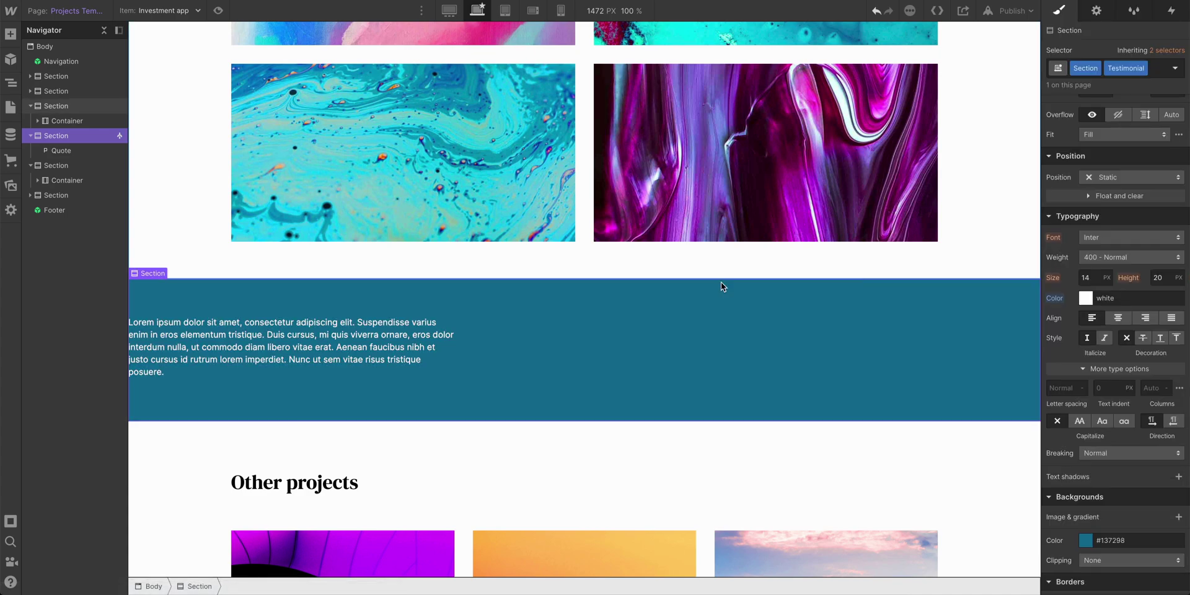
left_click(184, 364)
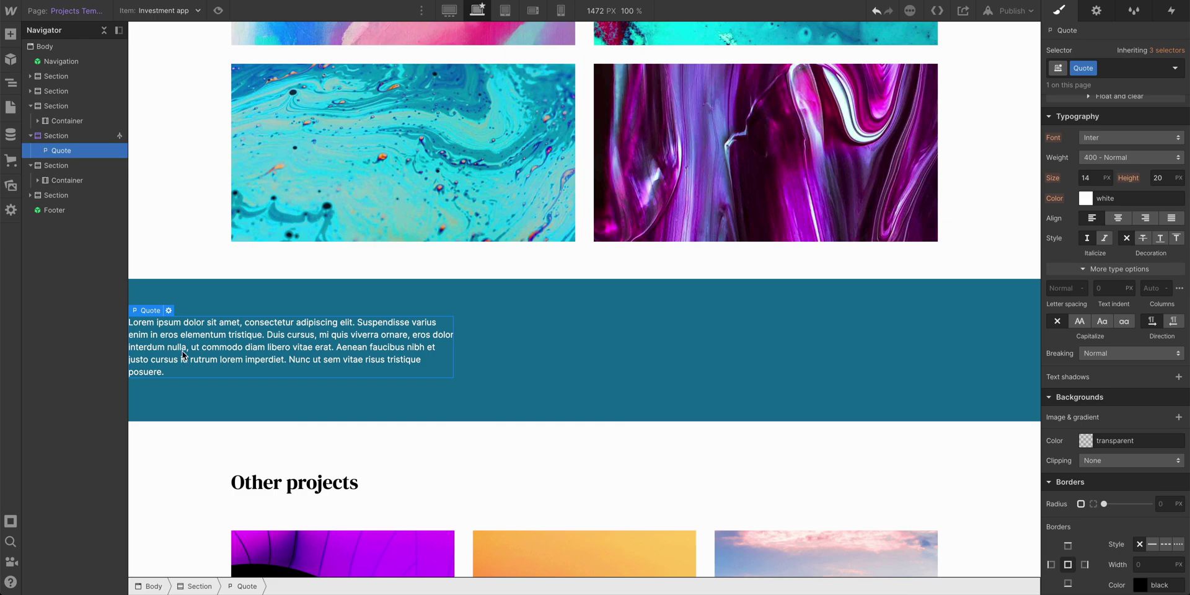
left_click_drag(189, 346, 348, 393)
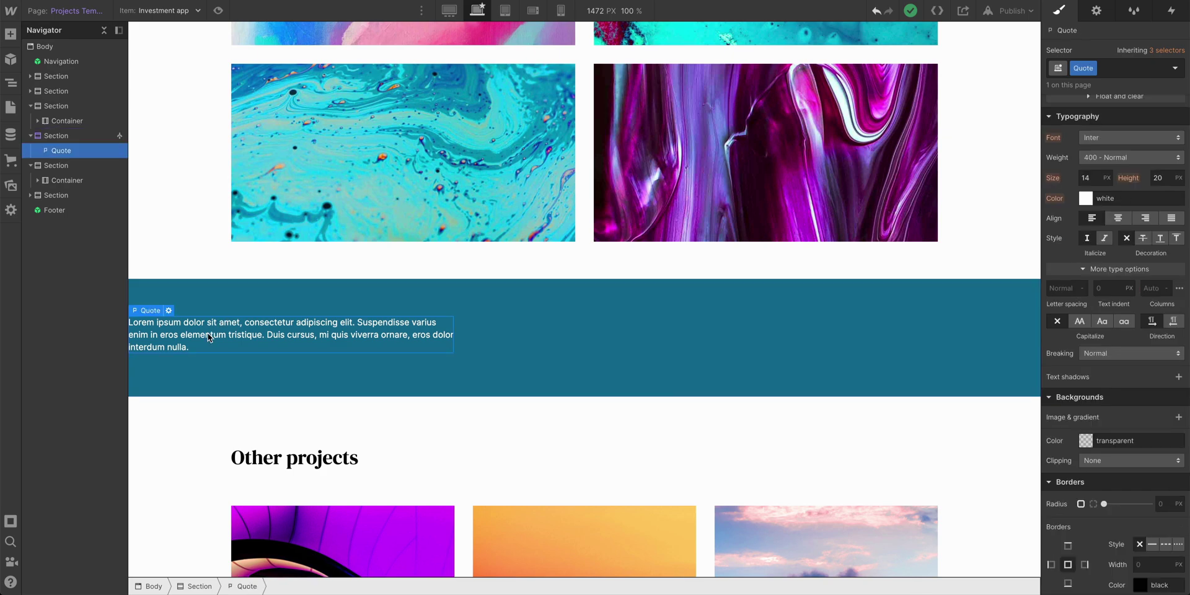
- Wrap the quote in a Container and add a text block below it reading 'Person's name'
left_click(10, 33)
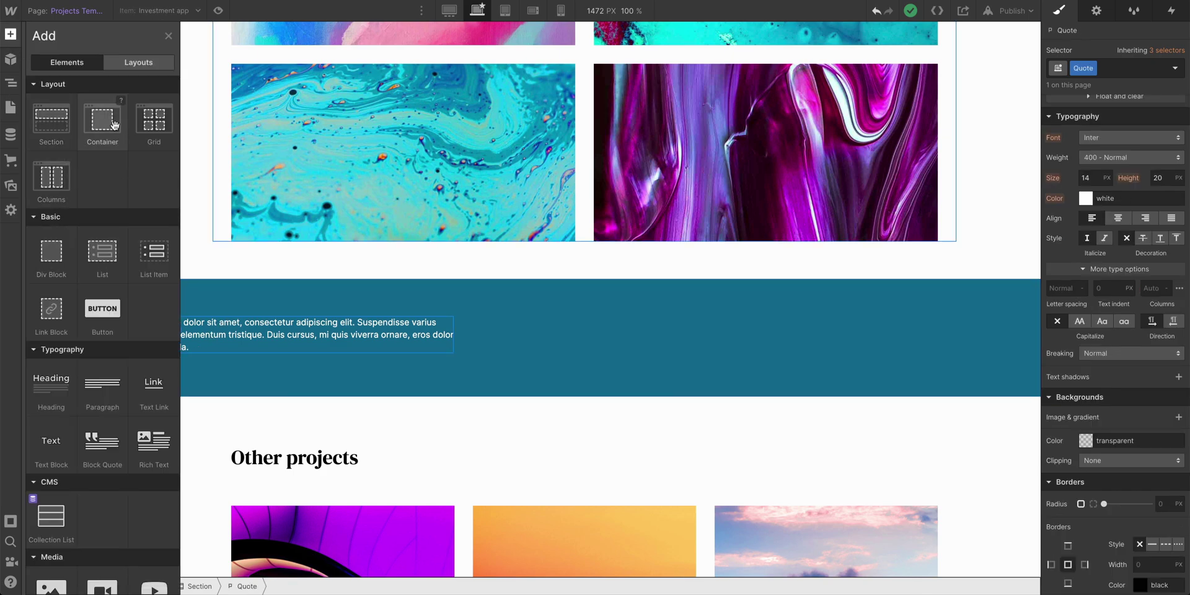
mouse_move(103, 124)
left_mouse_down()
mouse_move(190, 309)
mouse_move(436, 320)
mouse_move(438, 337)
left_mouse_up()
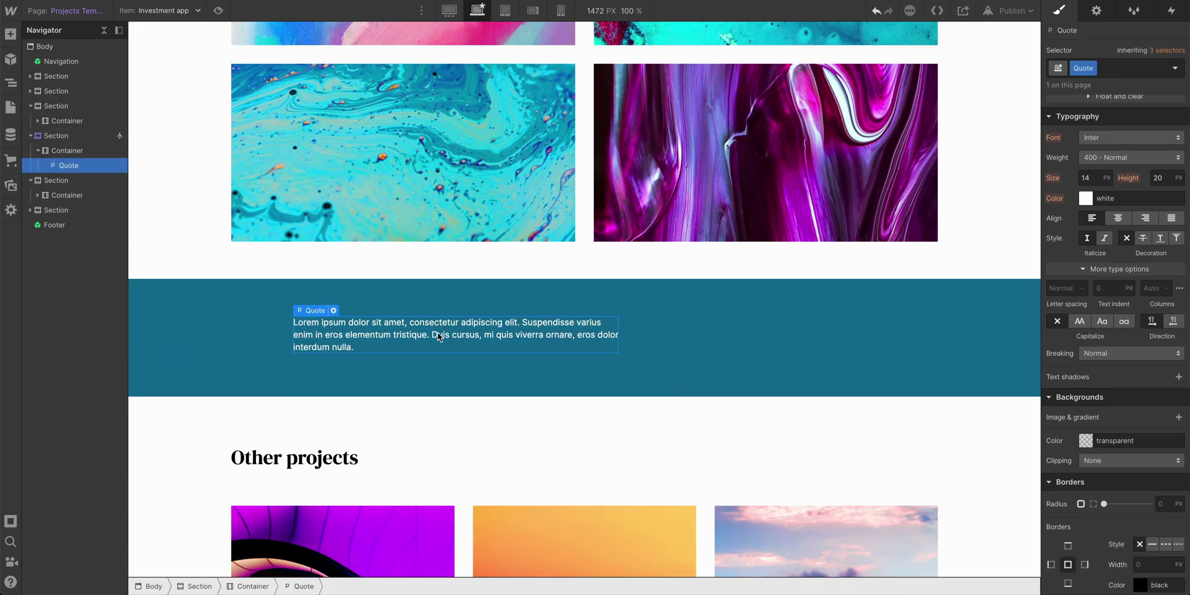
left_click(9, 33)
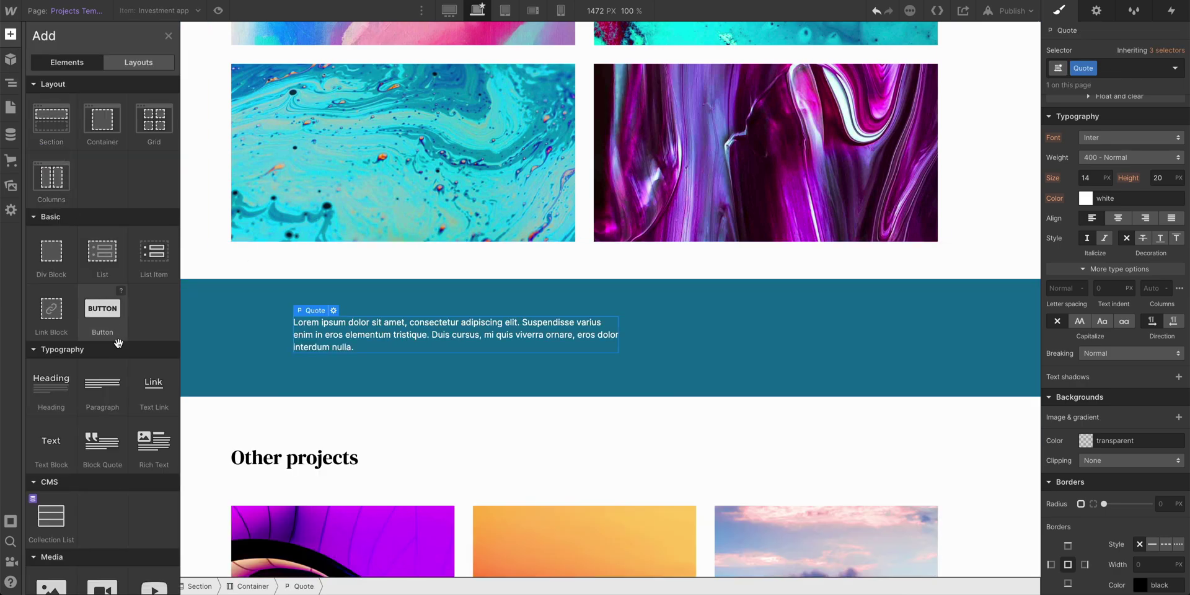
left_click_drag(51, 442, 325, 376)
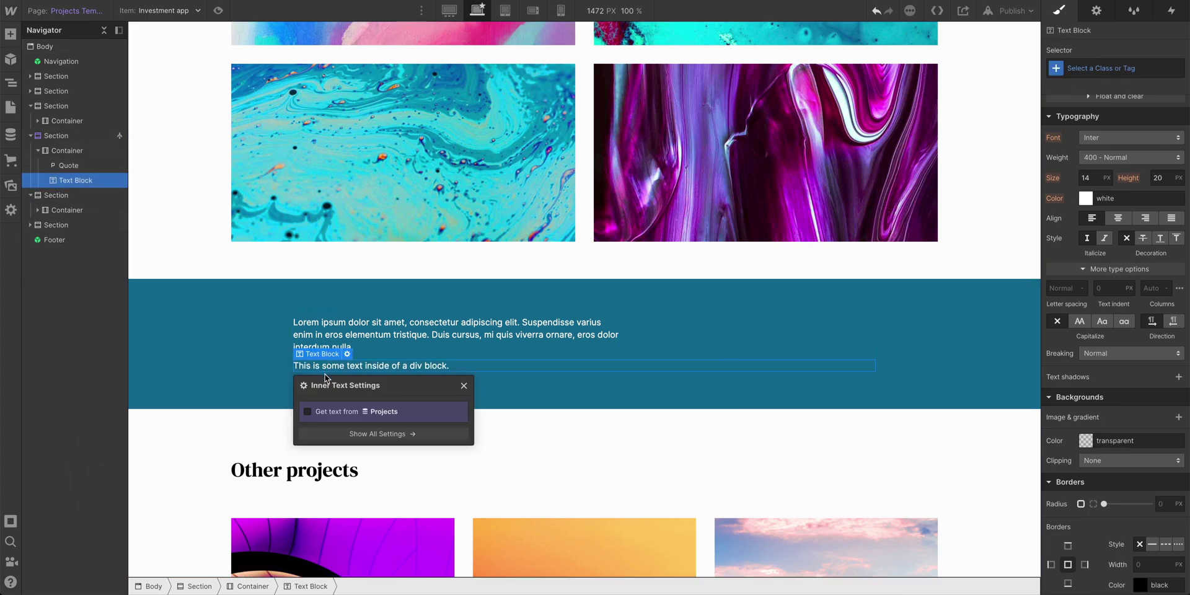
double_click(328, 368)
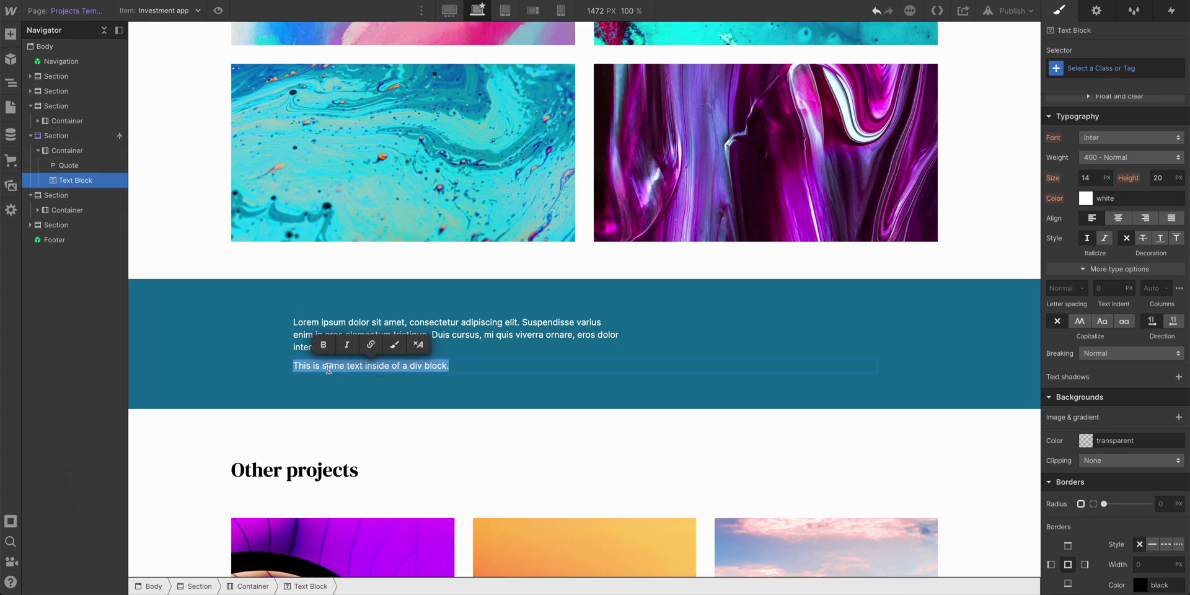
type("Person's name")
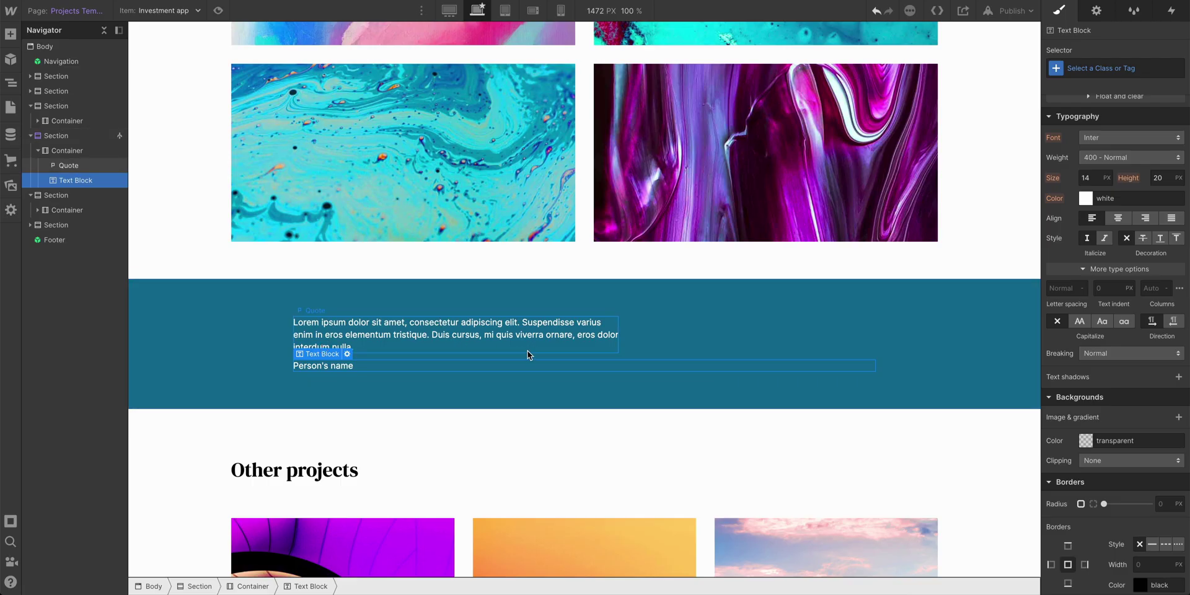
- Make the container flex with centred items and centred text, and name its class 'Centered container'
left_click(527, 356)
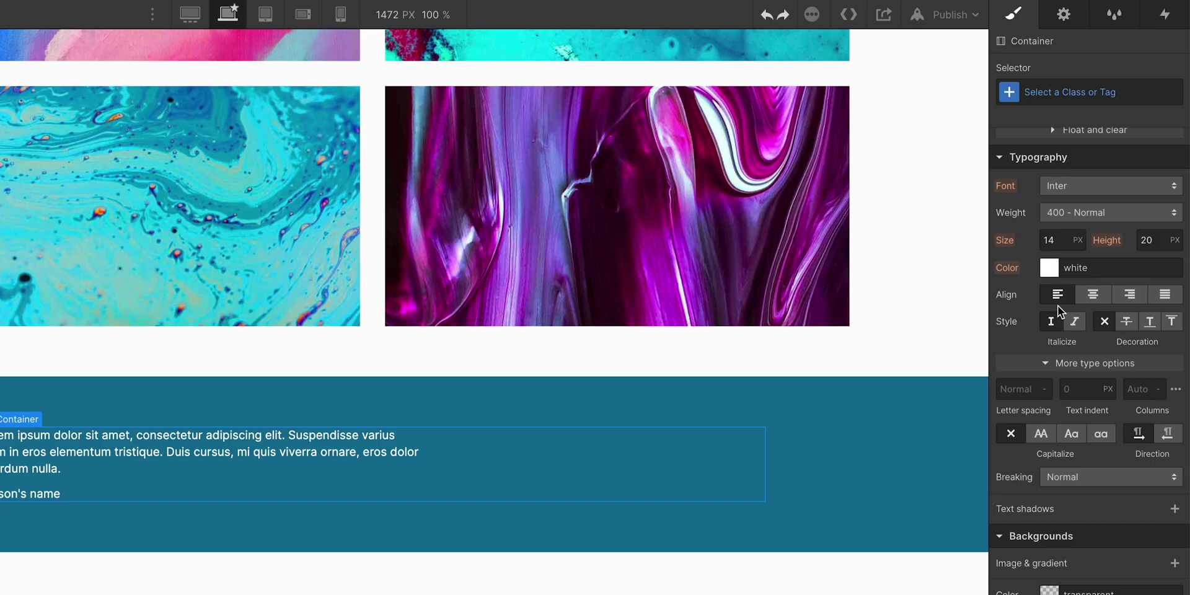
scroll(1057, 306, "up", 5)
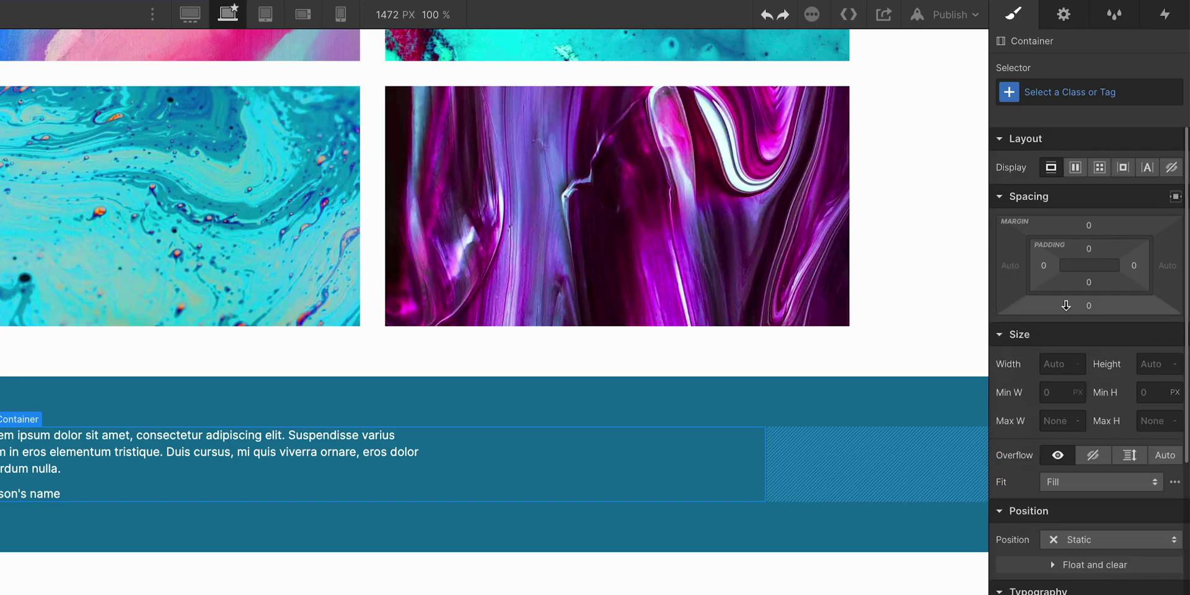
left_click(1076, 167)
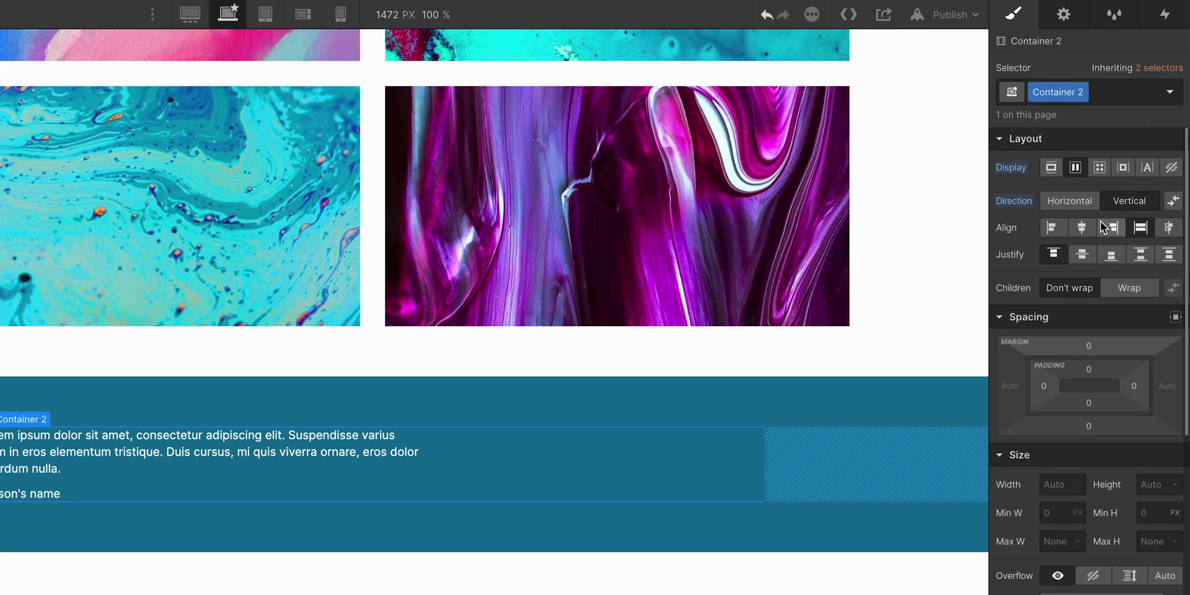
left_click(1082, 227)
scroll(1079, 484, "down", 5)
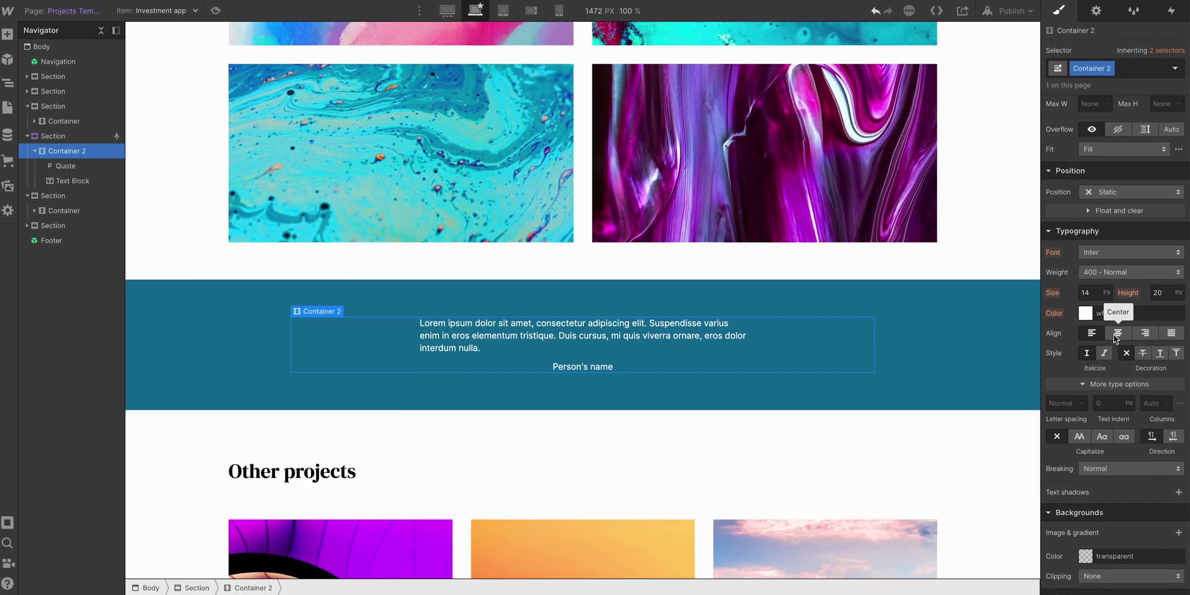
left_click(1116, 338)
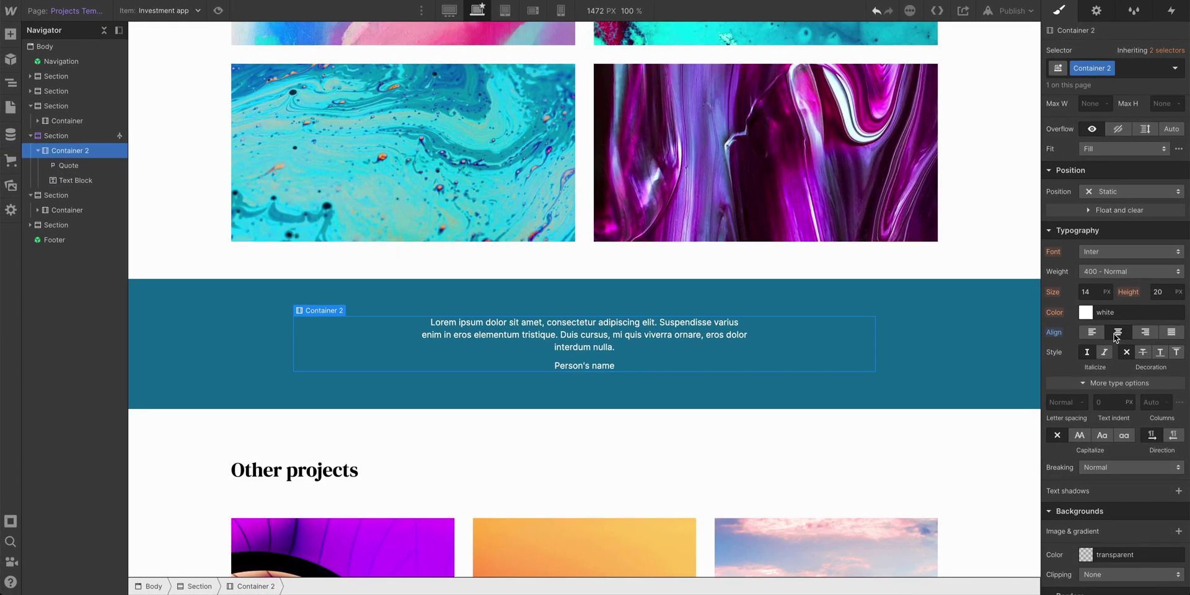
left_click(1095, 68)
type("Centered c")
type("ontainer")
key("Return")
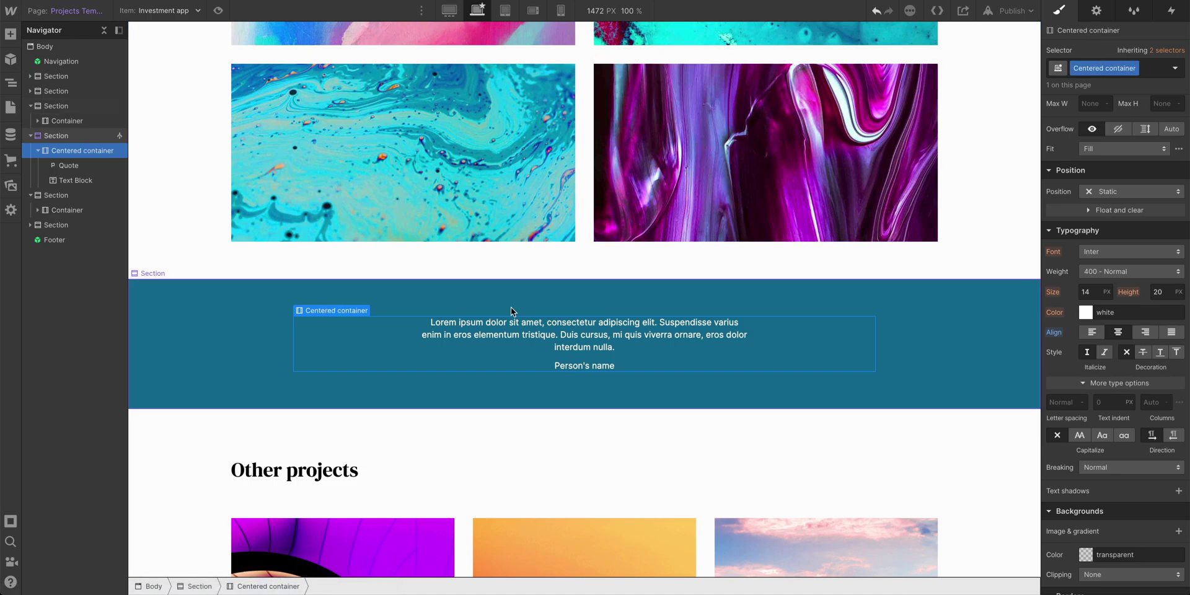
- Set the quote's font to DM Serif Display with a 1.2 line height
left_click(487, 336)
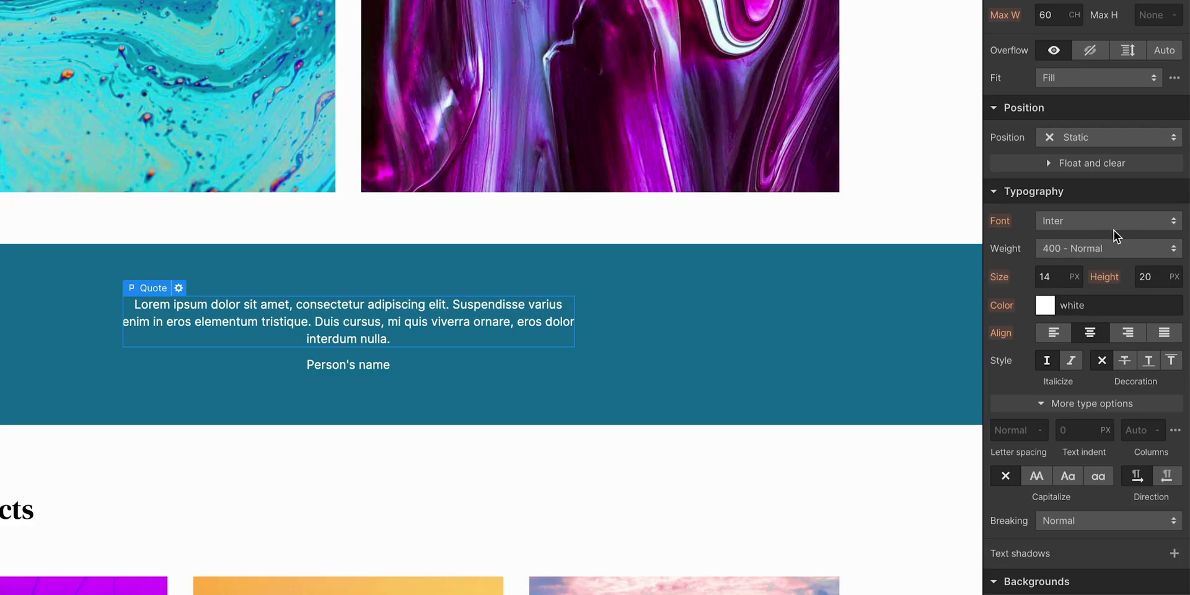
left_click(1135, 256)
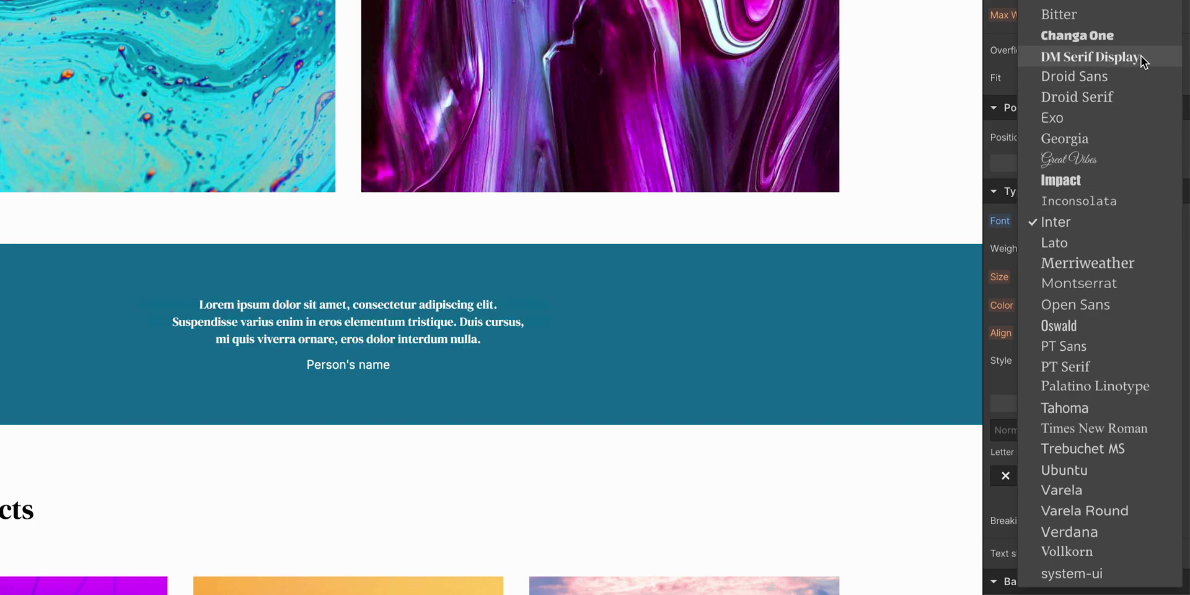
left_click(1091, 57)
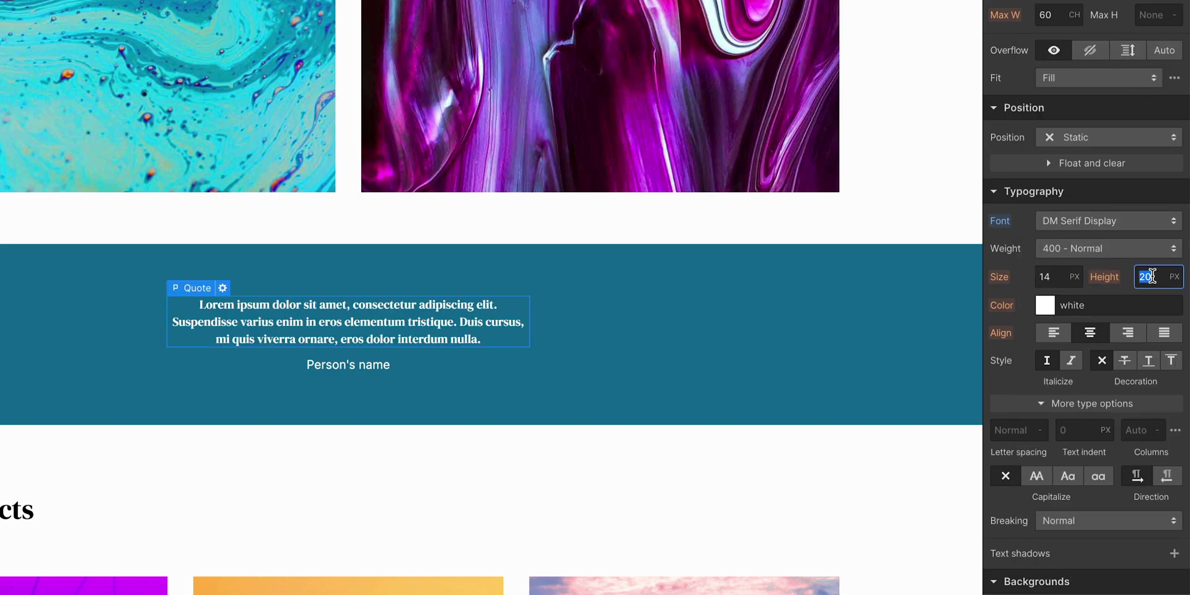
type("1.2")
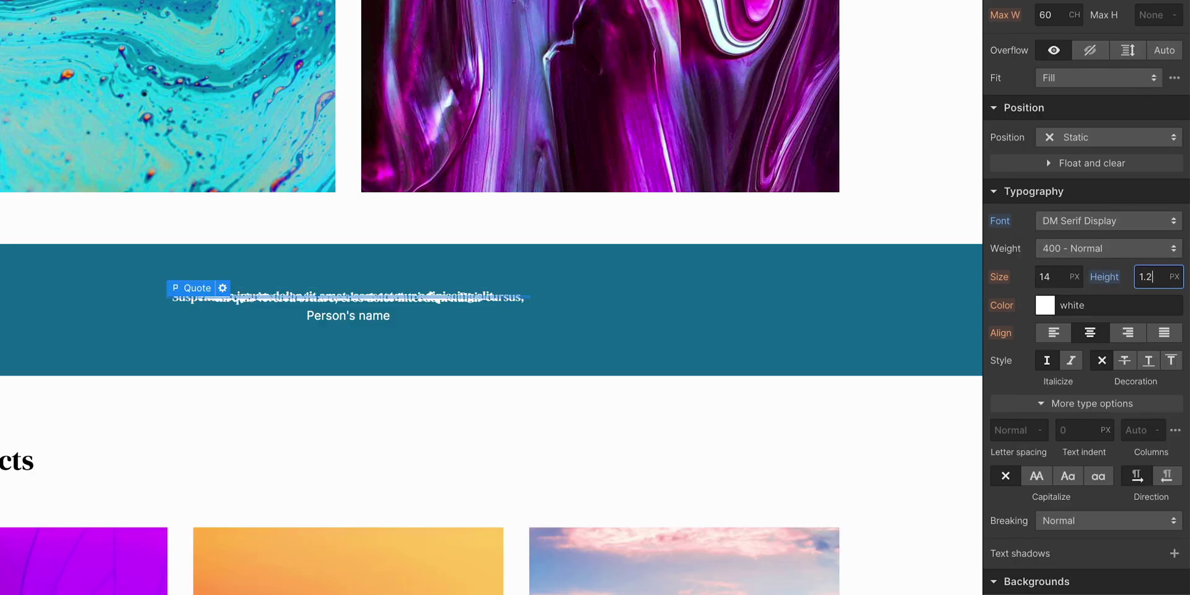
key("Return")
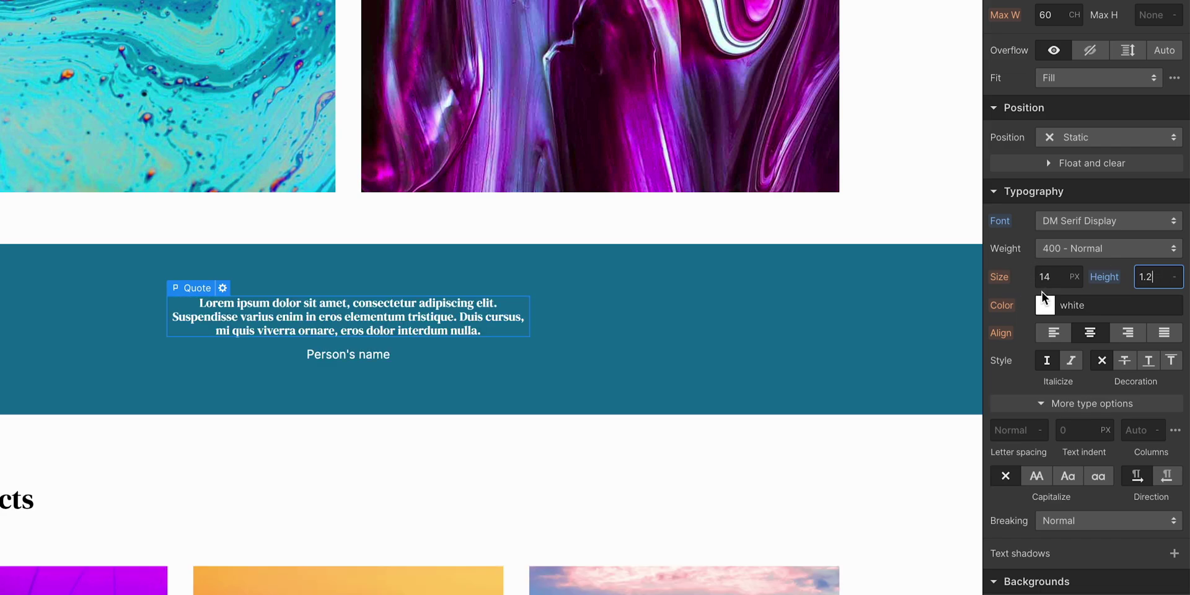
- Give the quote a 24 px font size and a 0 bottom margin
left_click(1046, 279)
left_click_drag(1050, 276, 1058, 276)
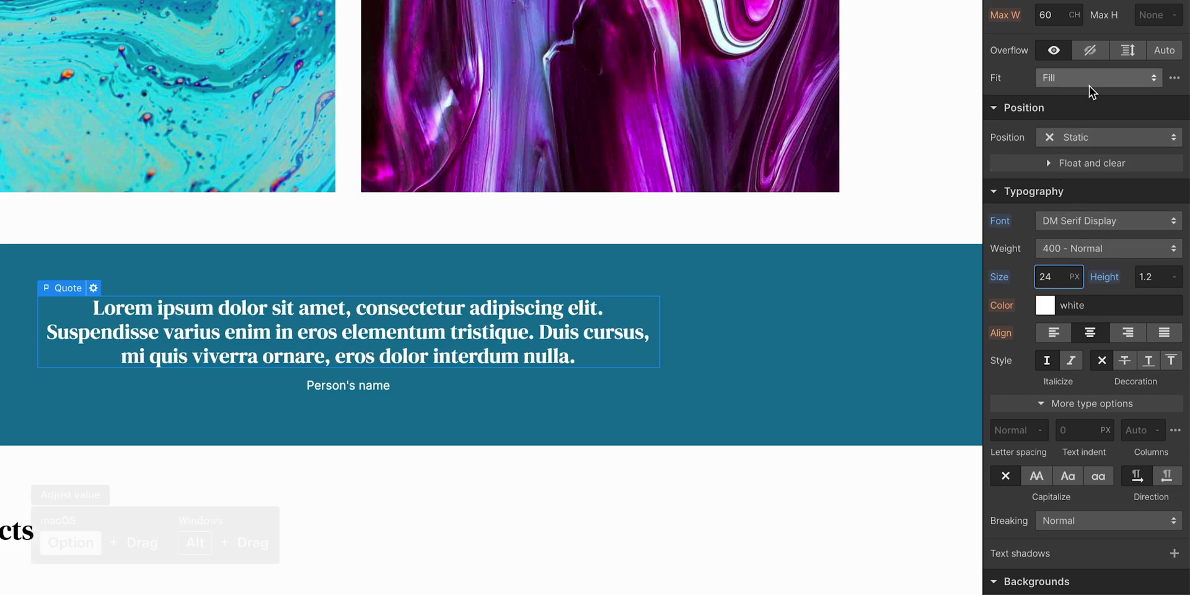
scroll(1081, 137, "up", 5)
left_click_drag(1100, 303, 1099, 320)
left_click(1098, 320, "alt")
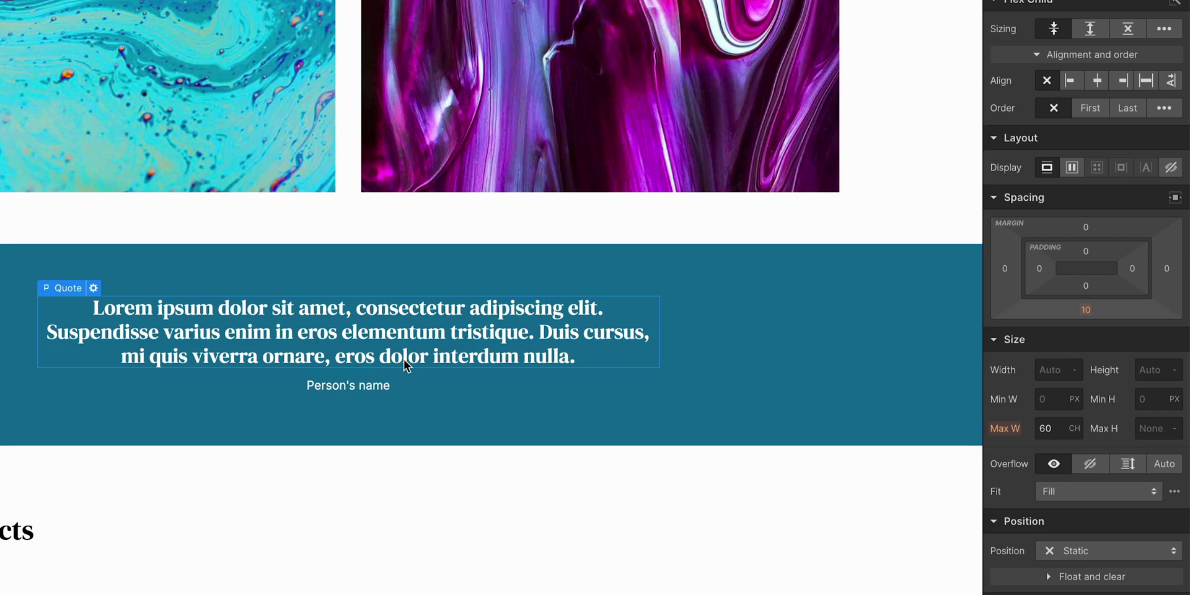
left_click(1082, 303)
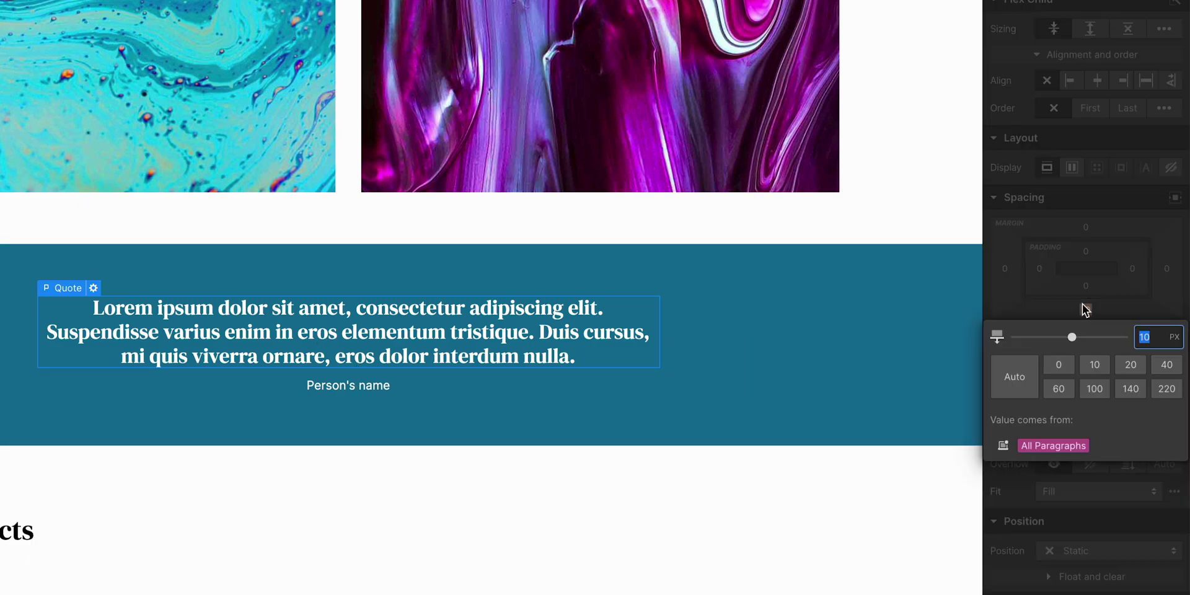
type("0")
key("Return")
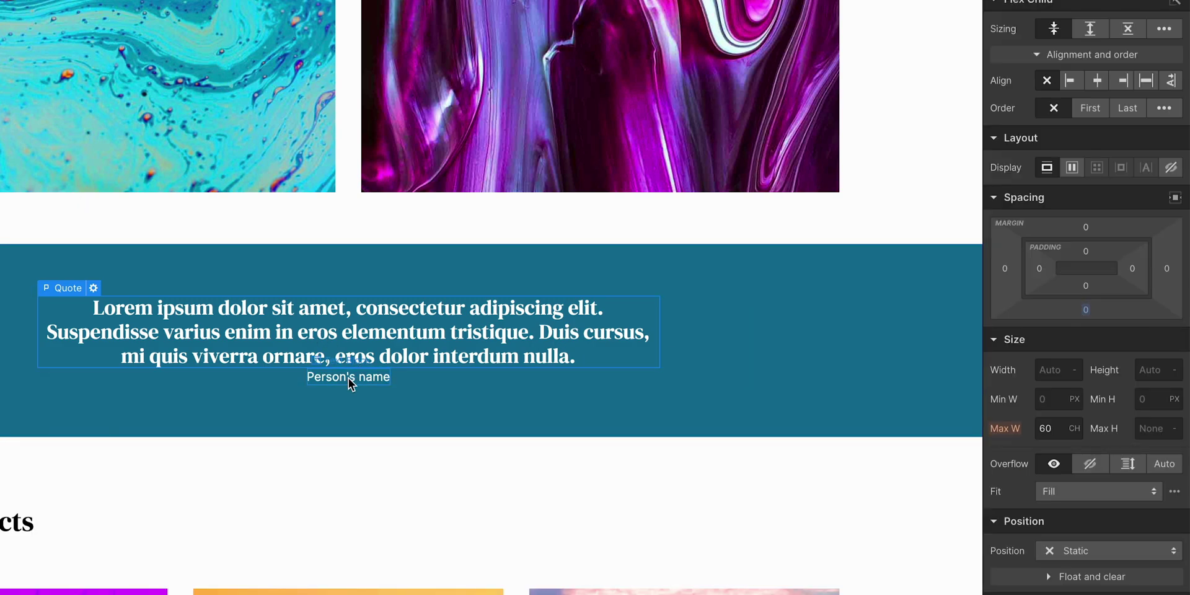
left_click(348, 378)
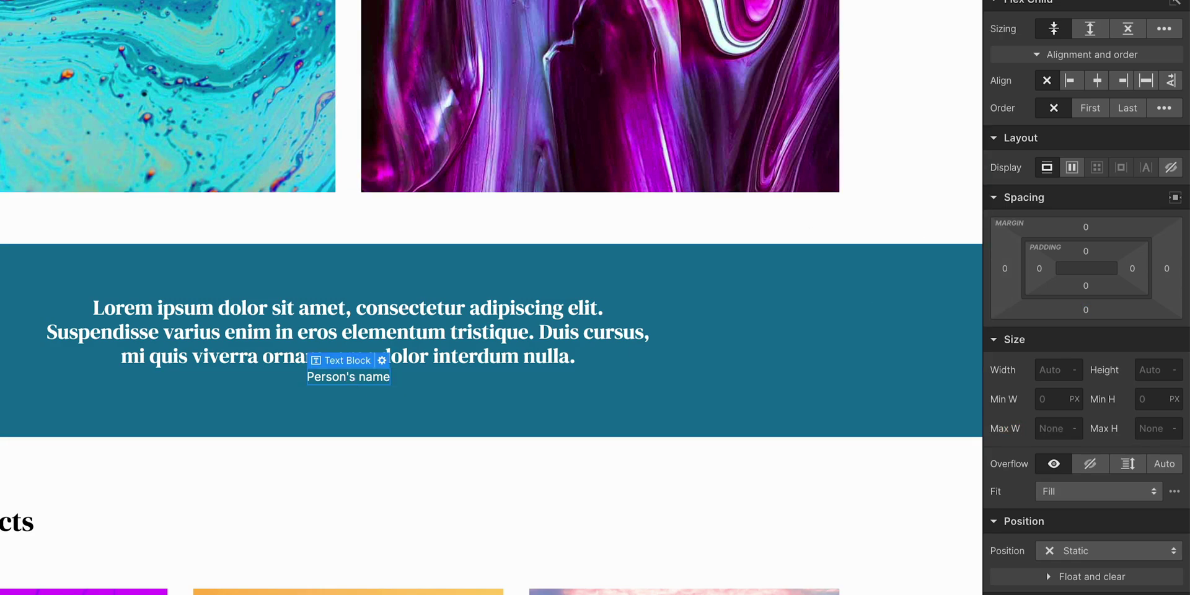
- Insert a div block below the quote, 1 px tall and 150 px wide
left_click(610, 339)
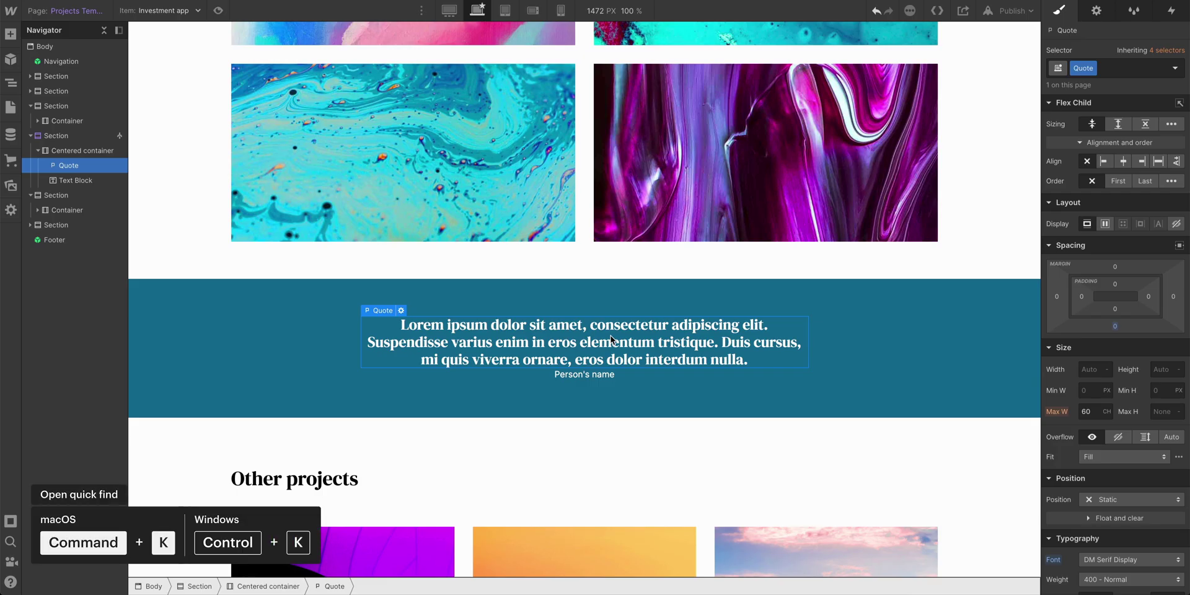
key("ctrl+k")
type("div")
key("Return")
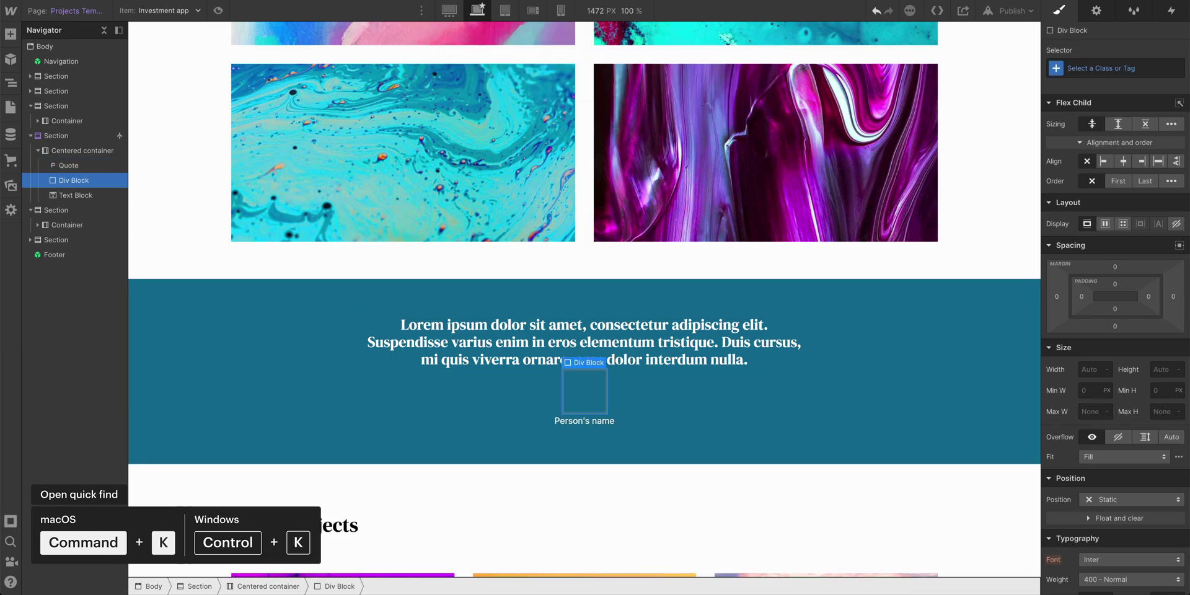
left_click(1155, 368)
type("1")
left_click(1084, 370)
type("150")
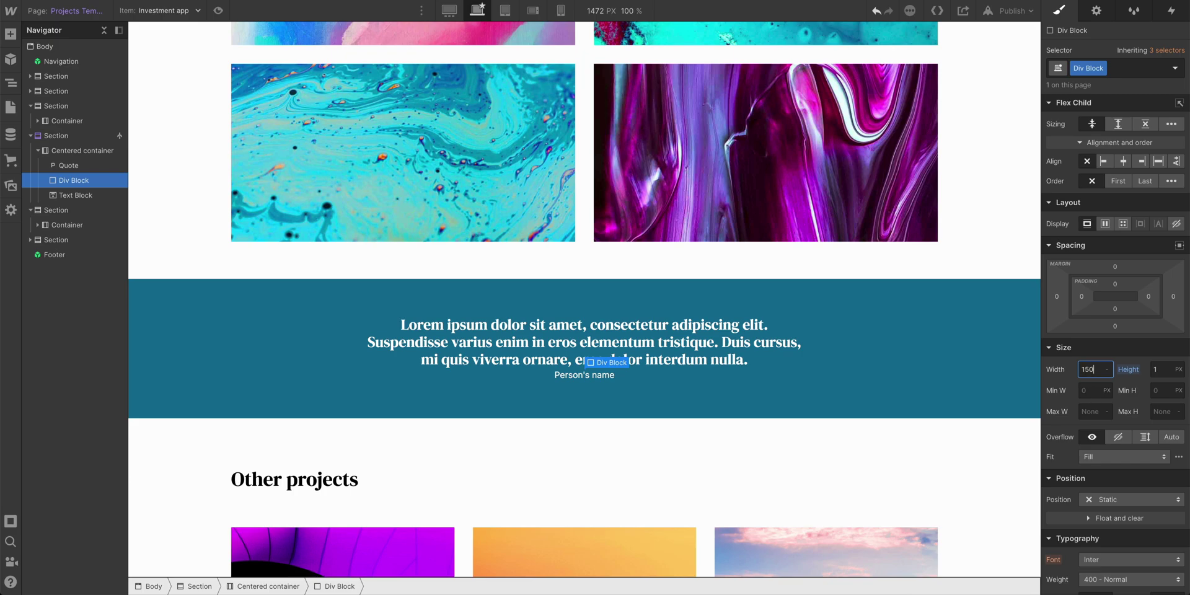
key("Return")
- Fill the divider's background with white at about 42% opacity
scroll(1091, 412, "down", 3)
scroll(1106, 217, "down", 3)
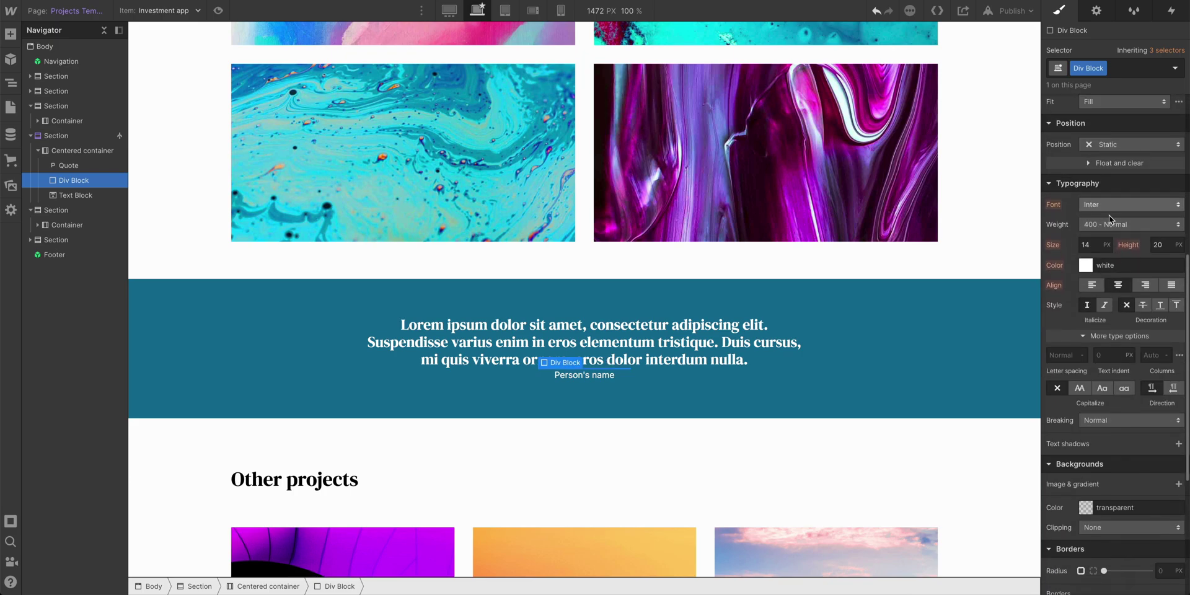
left_click(1086, 507)
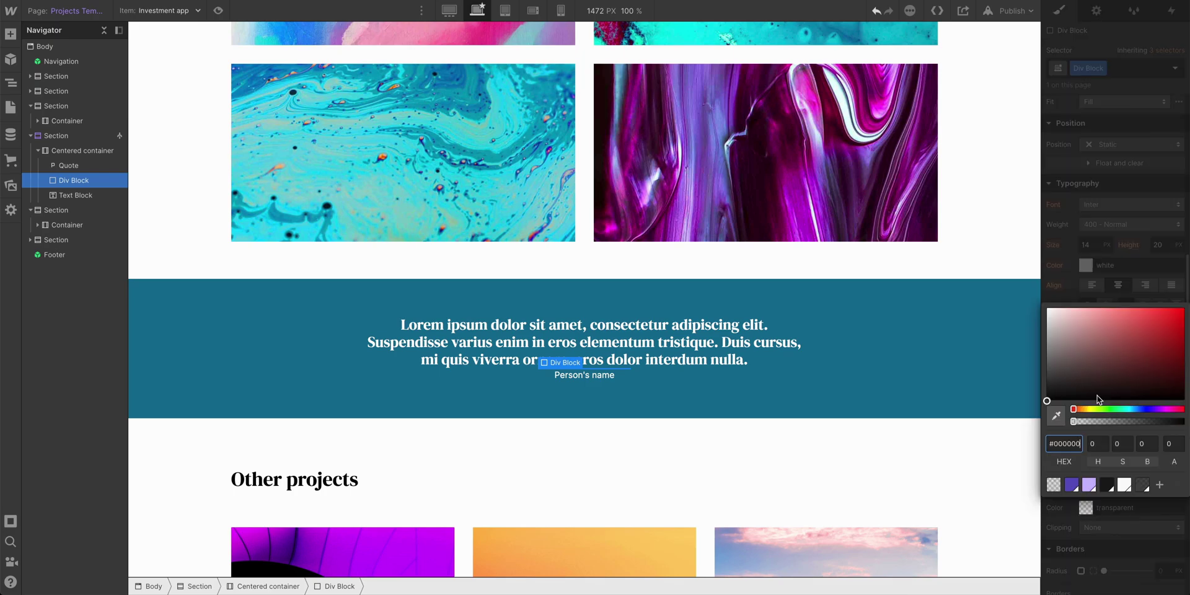
left_click(1048, 309)
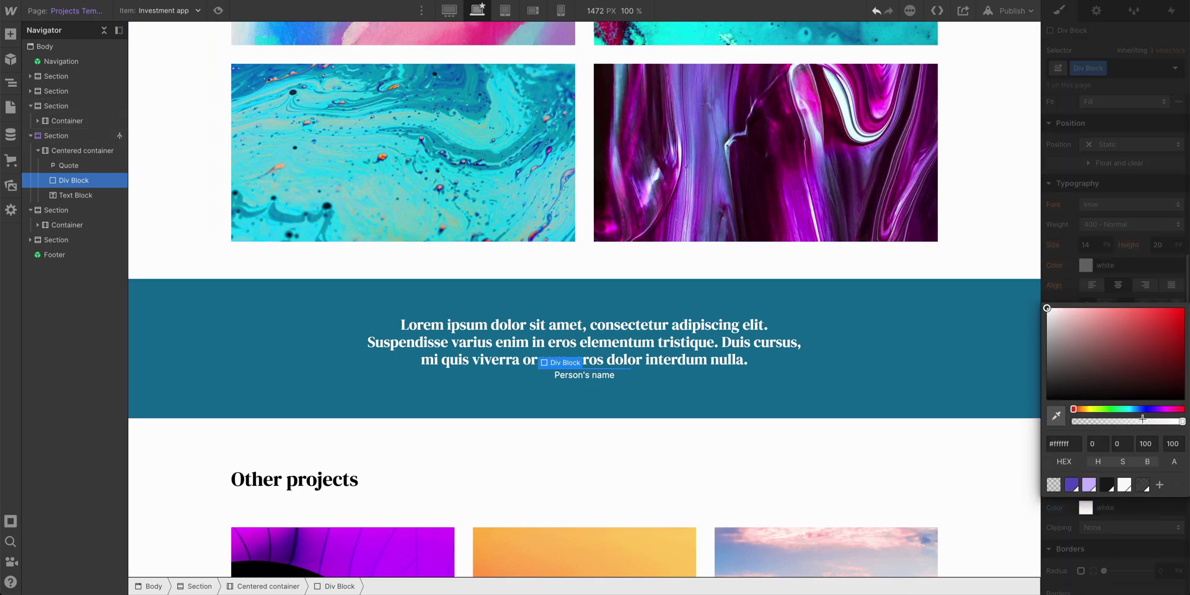
left_click_drag(1142, 419, 1116, 420)
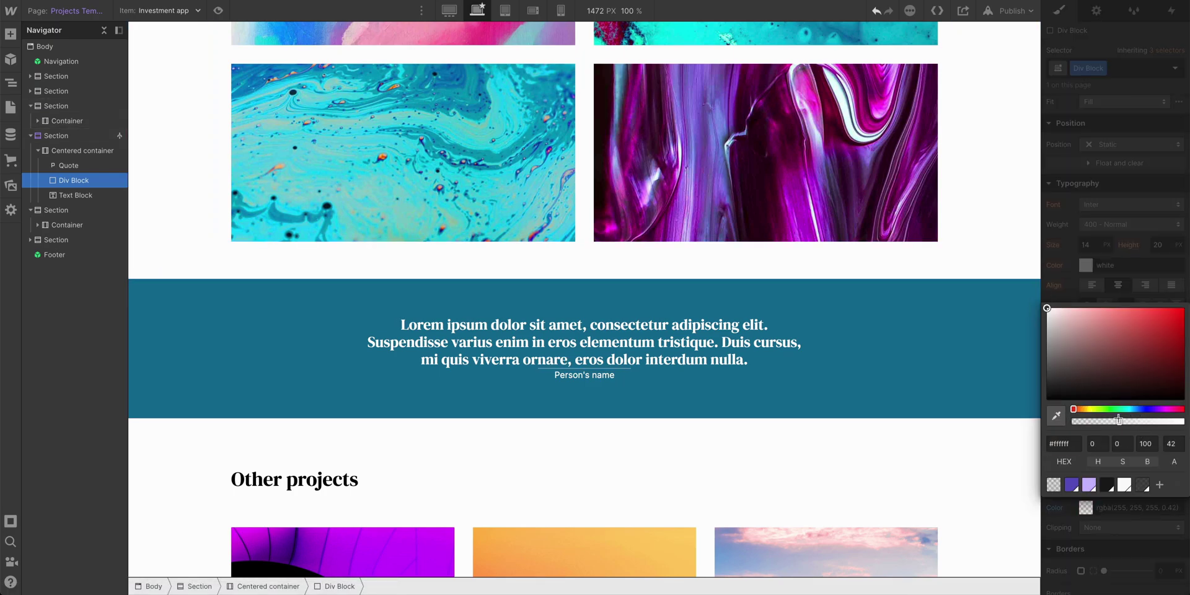
left_click(1134, 276)
- Give the divider 15 px top and bottom margins and the section 100 px vertical padding
scroll(1137, 271, "up", 5)
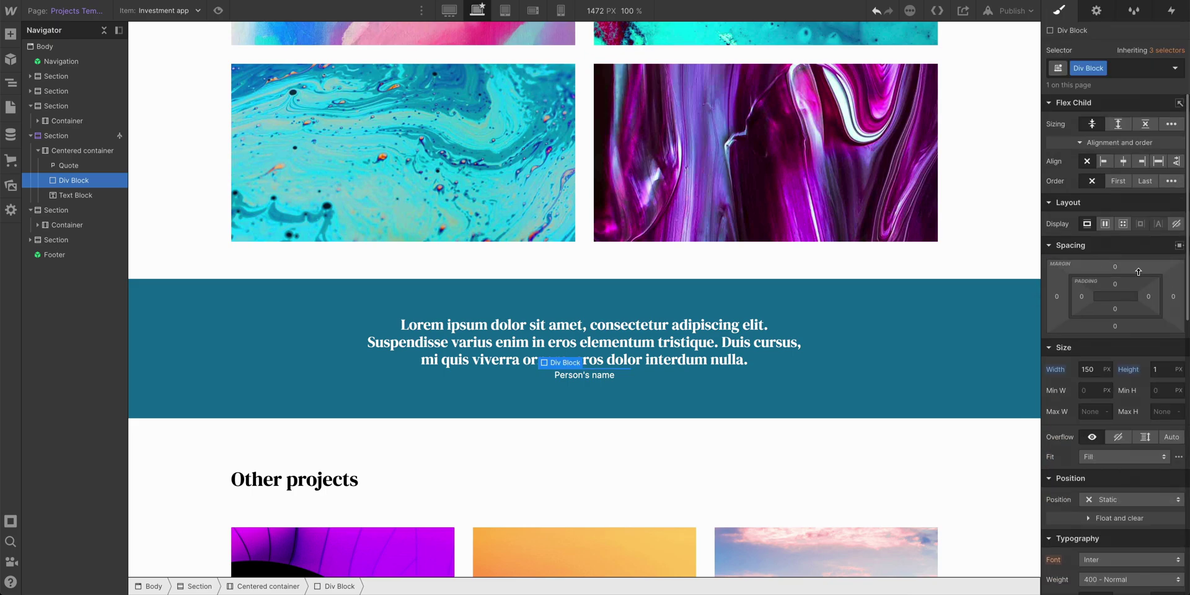
left_click_drag(1138, 271, 1139, 251)
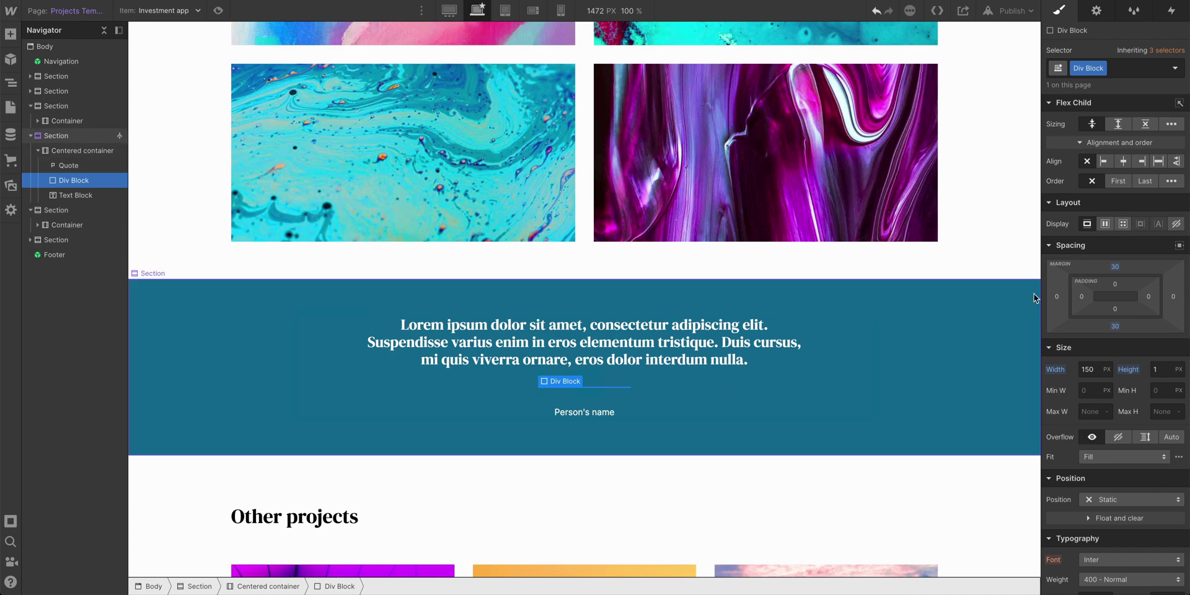
left_click_drag(1143, 271, 1143, 274)
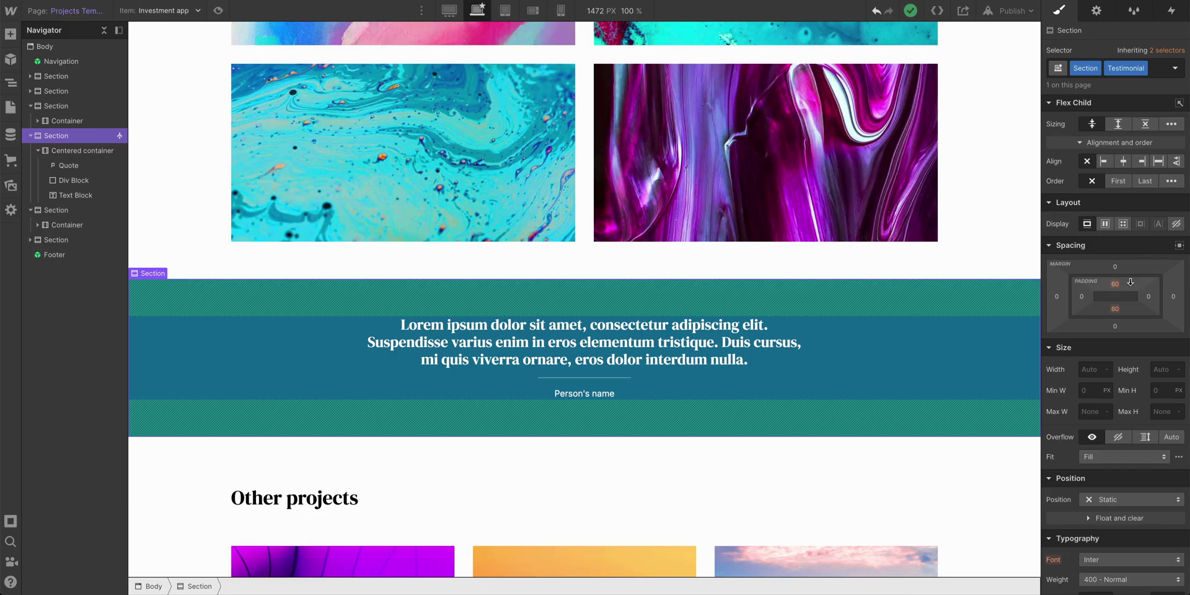
left_click_drag(1130, 280, 1125, 307)
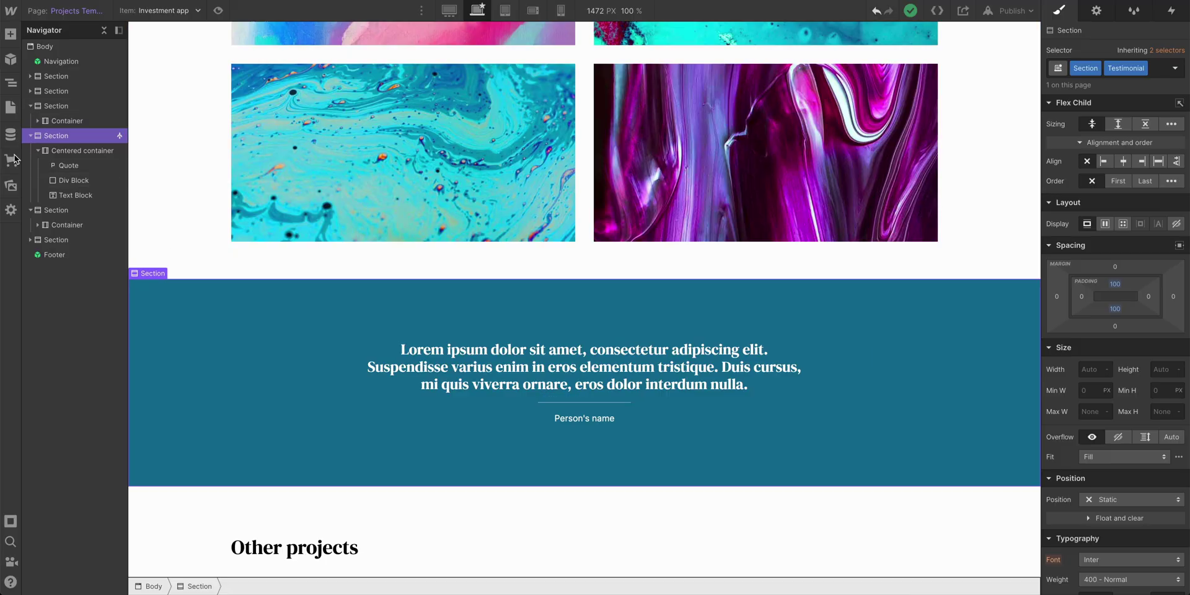
- Add a multi-line plain-text 'Project testimonial' field to Projects, with help text about the project quote
left_click(10, 133)
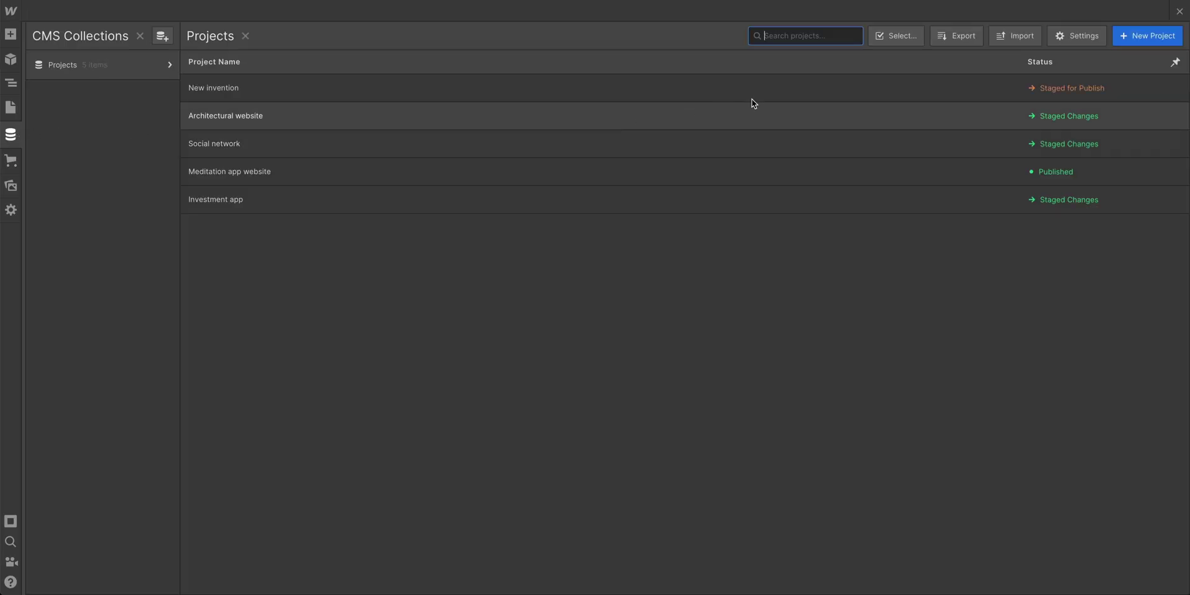
left_click(1078, 37)
left_click(718, 295)
mouse_move(225, 344)
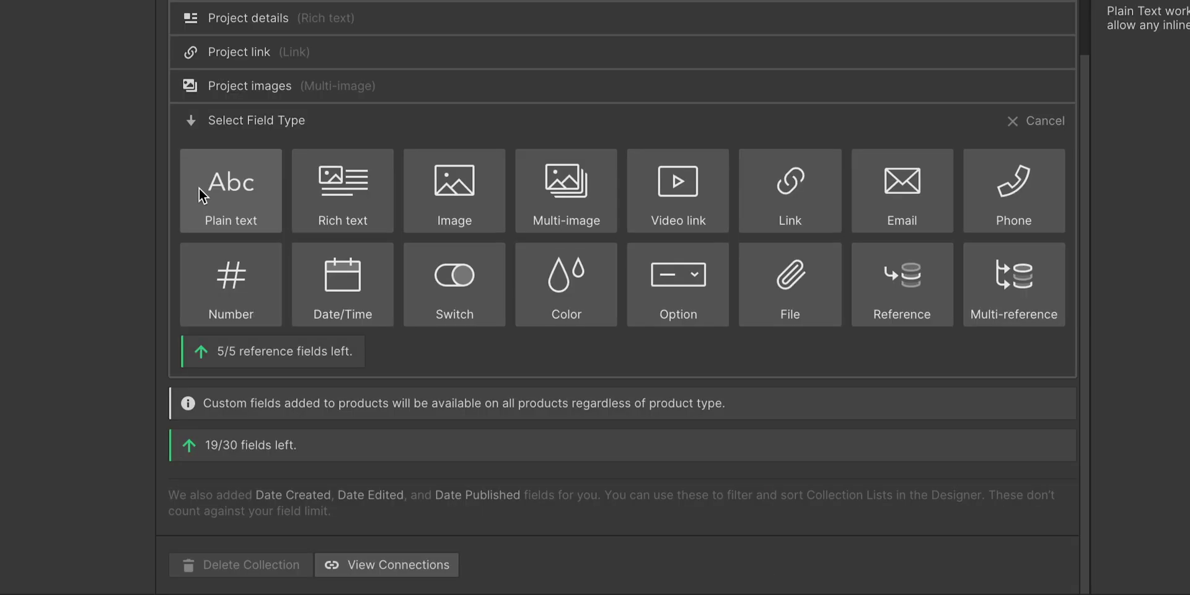
left_click(208, 346)
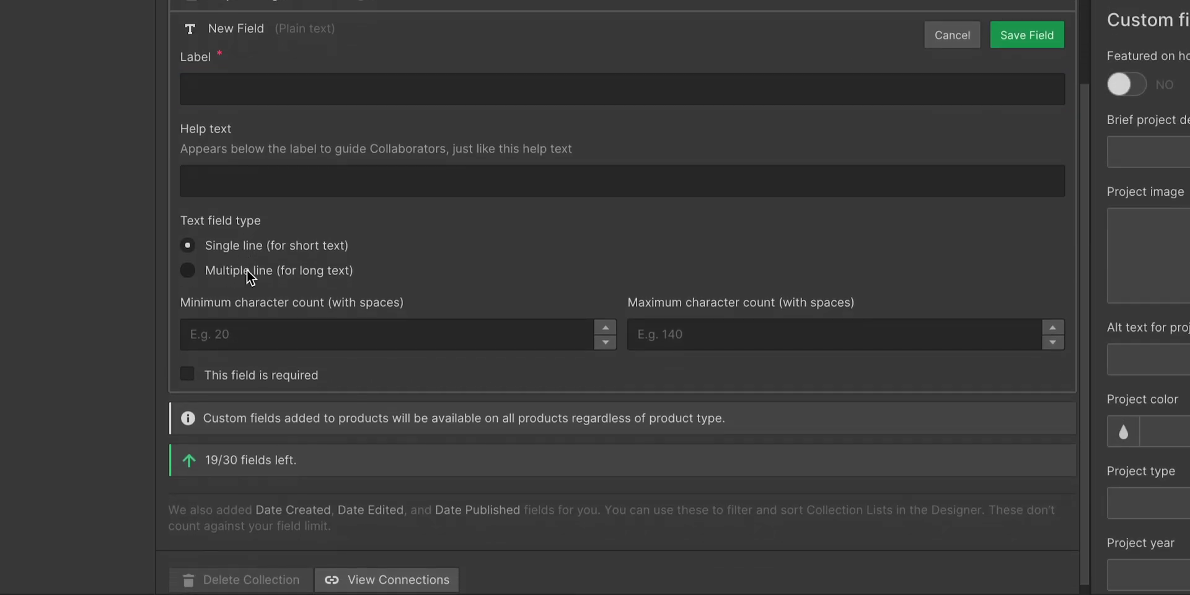
left_click(247, 270)
left_click(266, 92)
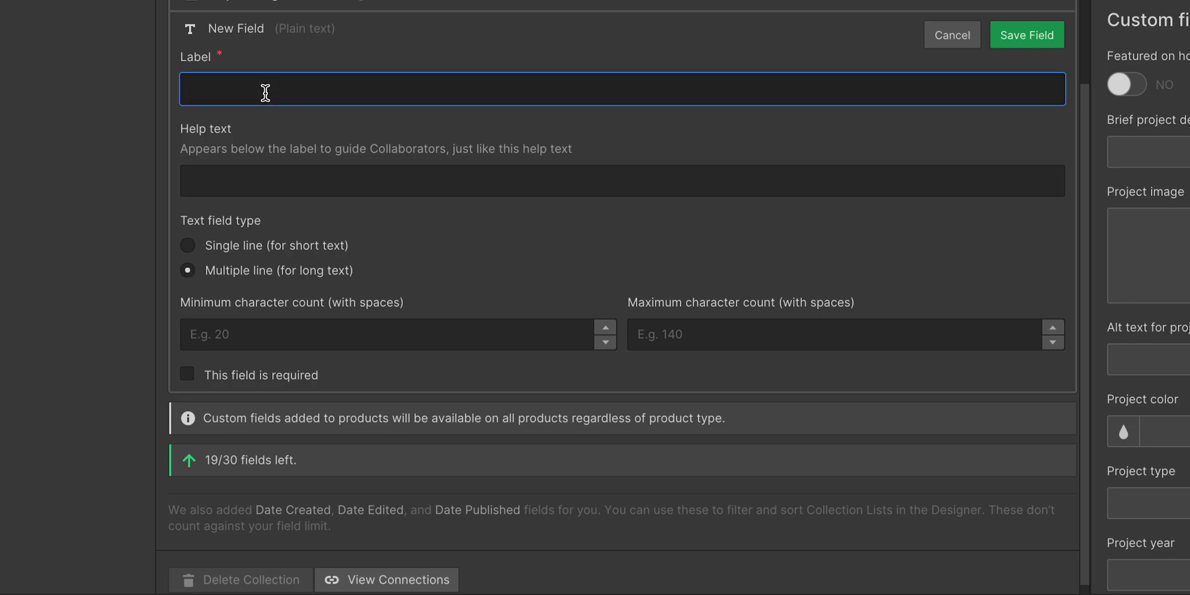
type("Client")
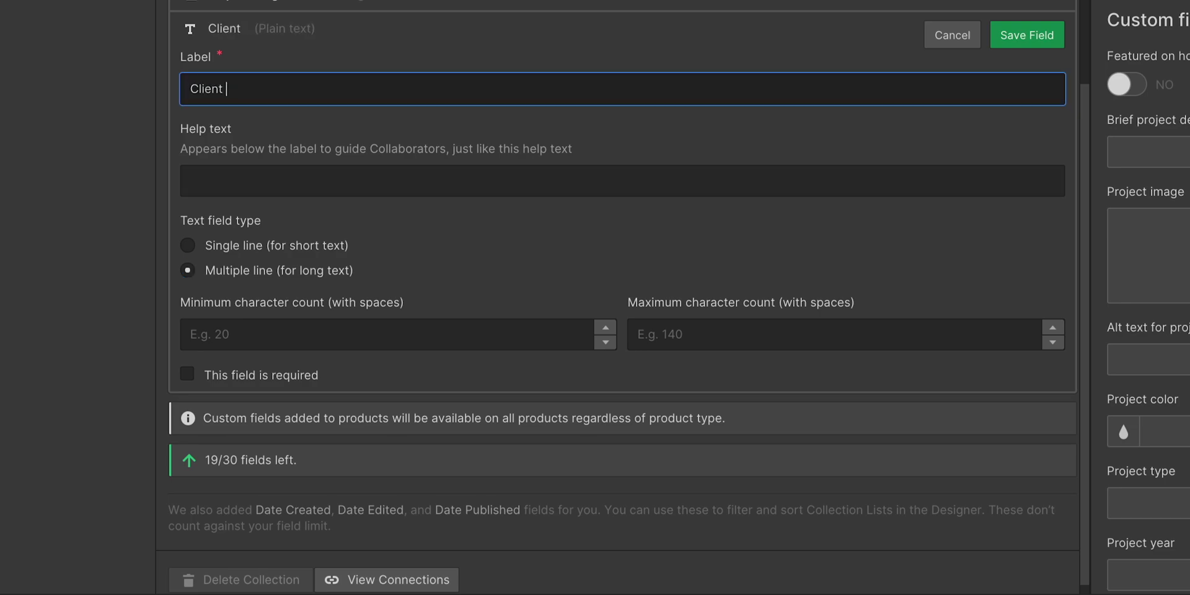
key("ctrl+a")
type("Project testimonial")
key("BackSpace")
key("Tab")
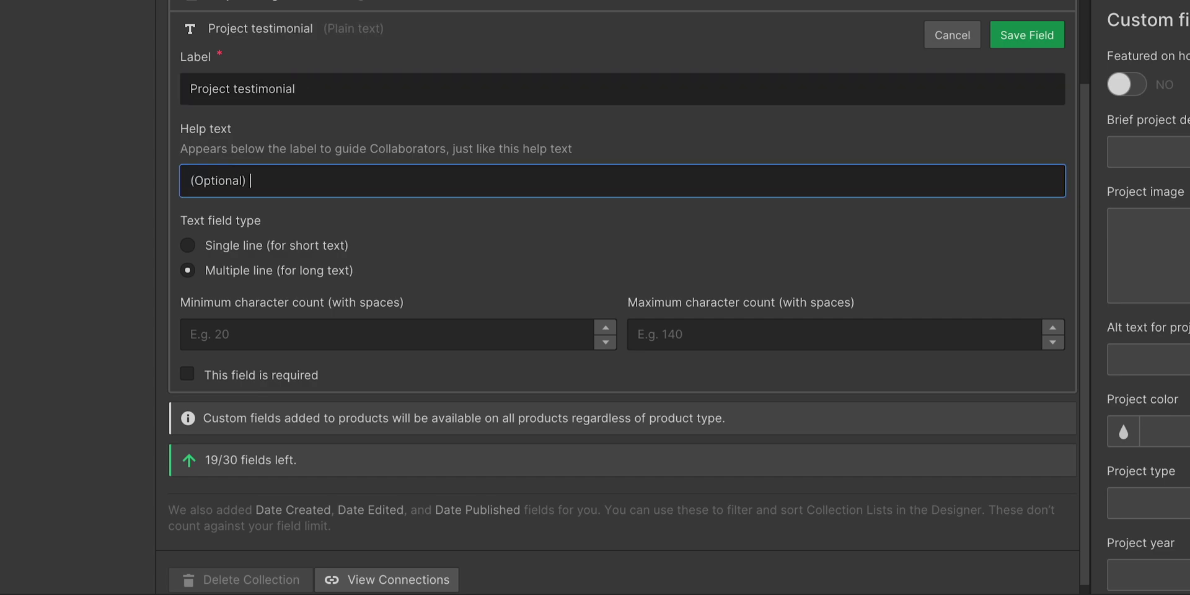
type("Quote from the project")
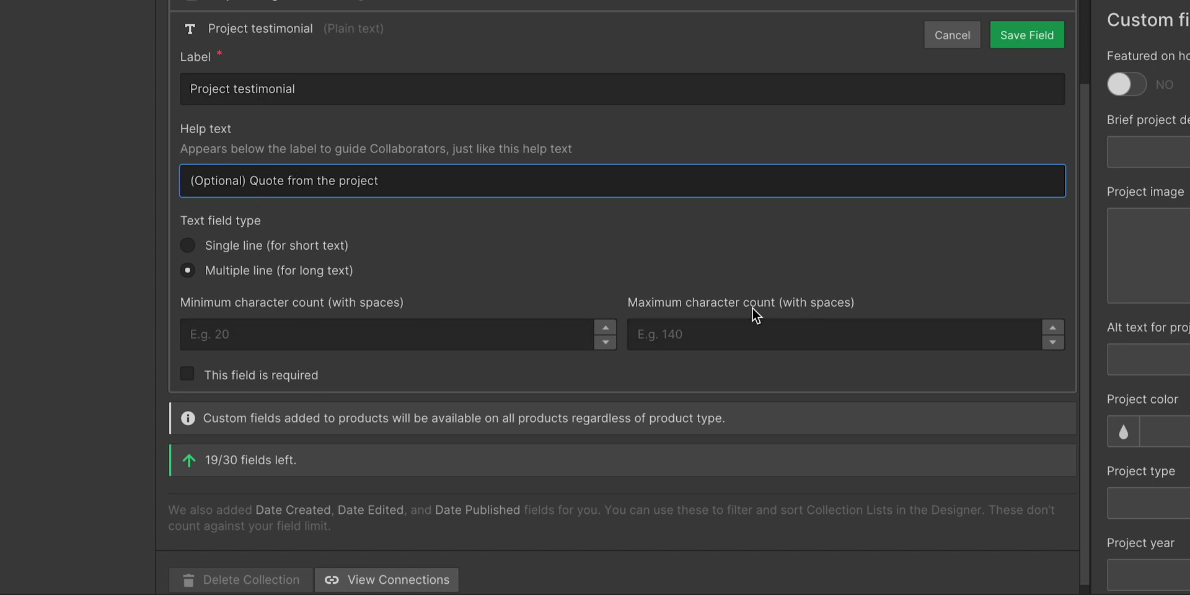
left_click(1027, 36)
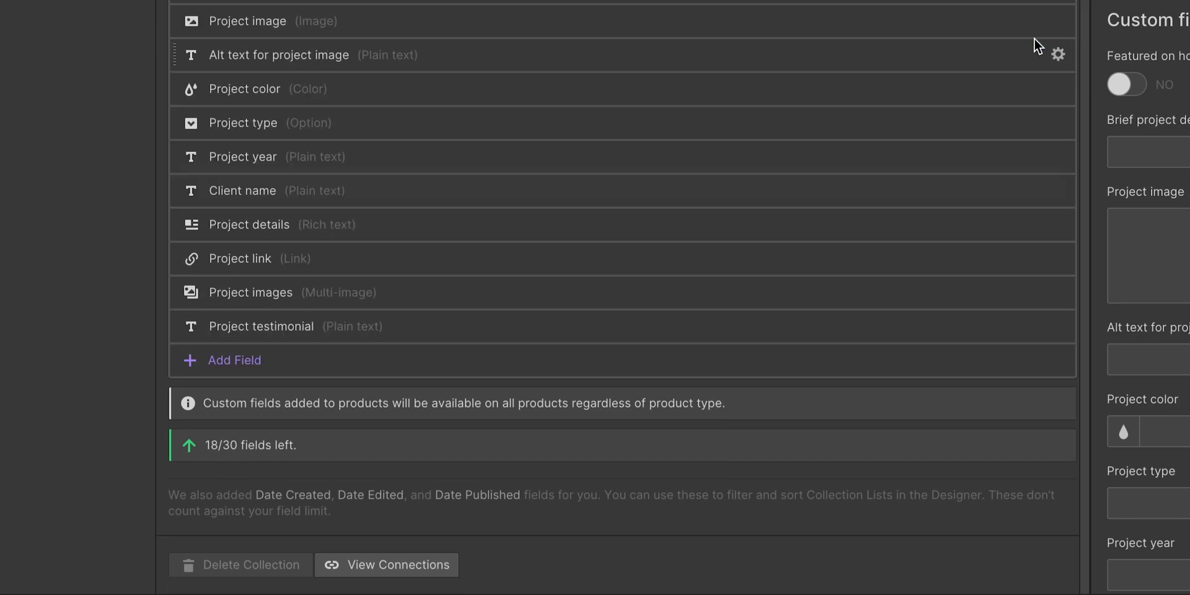
- Add a plain-text 'Project testimonial by' field with help text '(Optional) Put the author of the quote here'
left_click(248, 362)
left_click(252, 436)
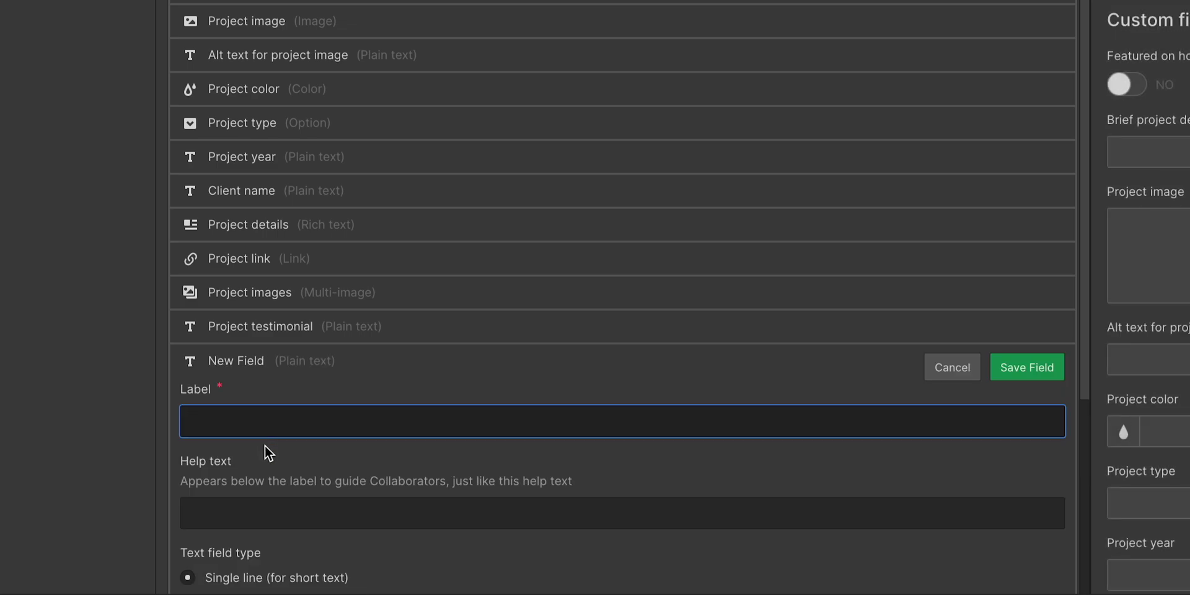
scroll(265, 445, "down", 2)
type("Project testimonial by")
key("Tab")
type("(Optional) P")
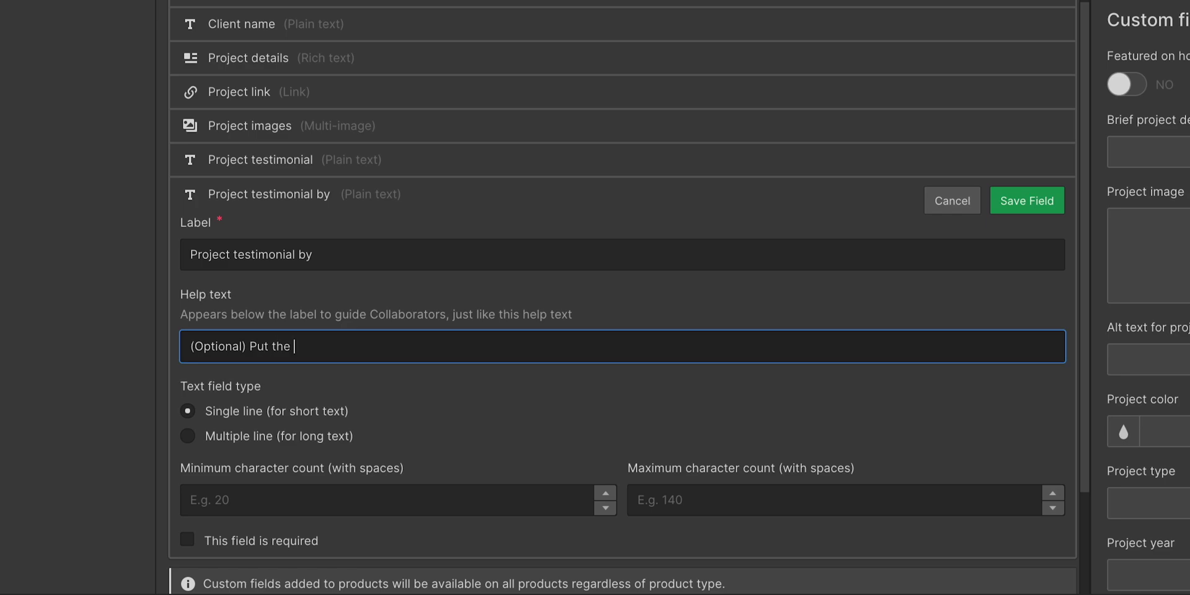
type("ut the author of the quote here")
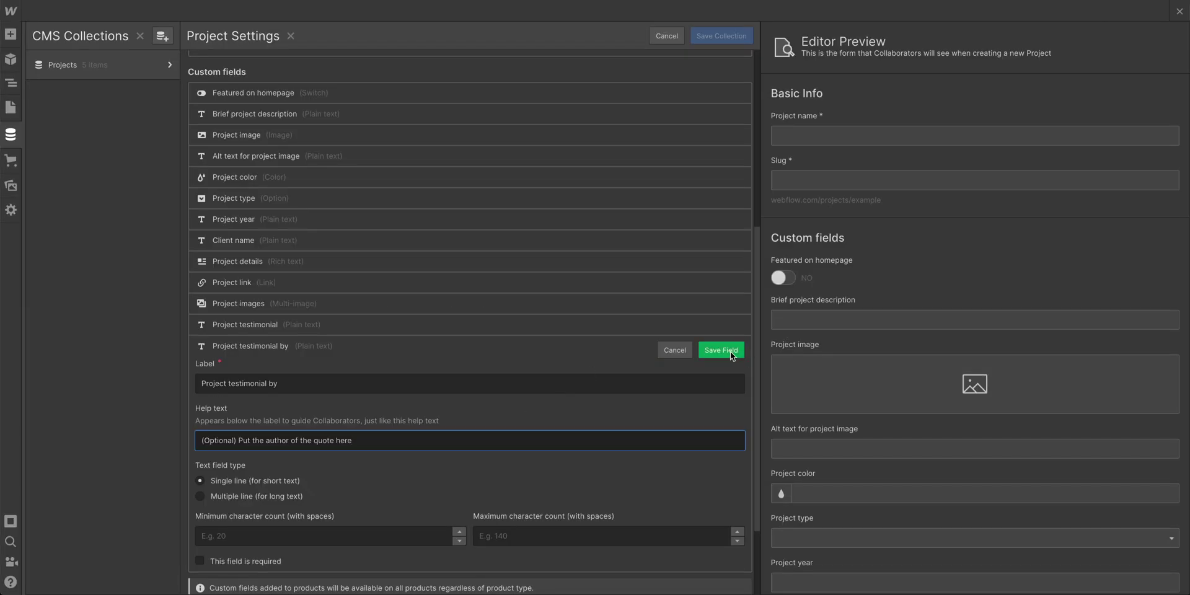
left_click(721, 350)
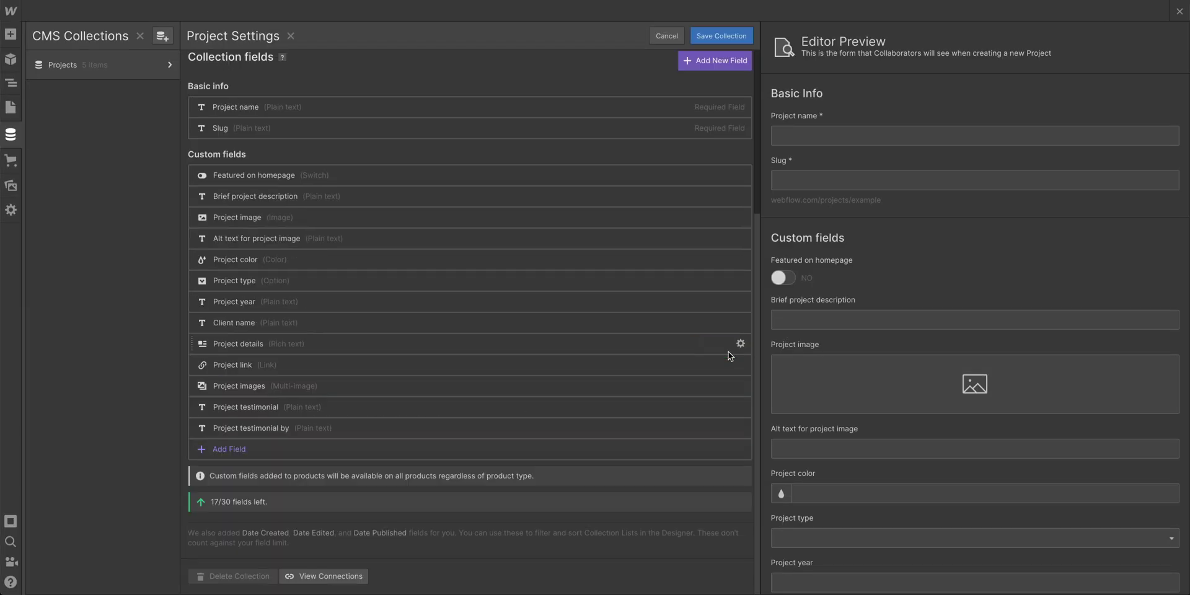
left_click(712, 36)
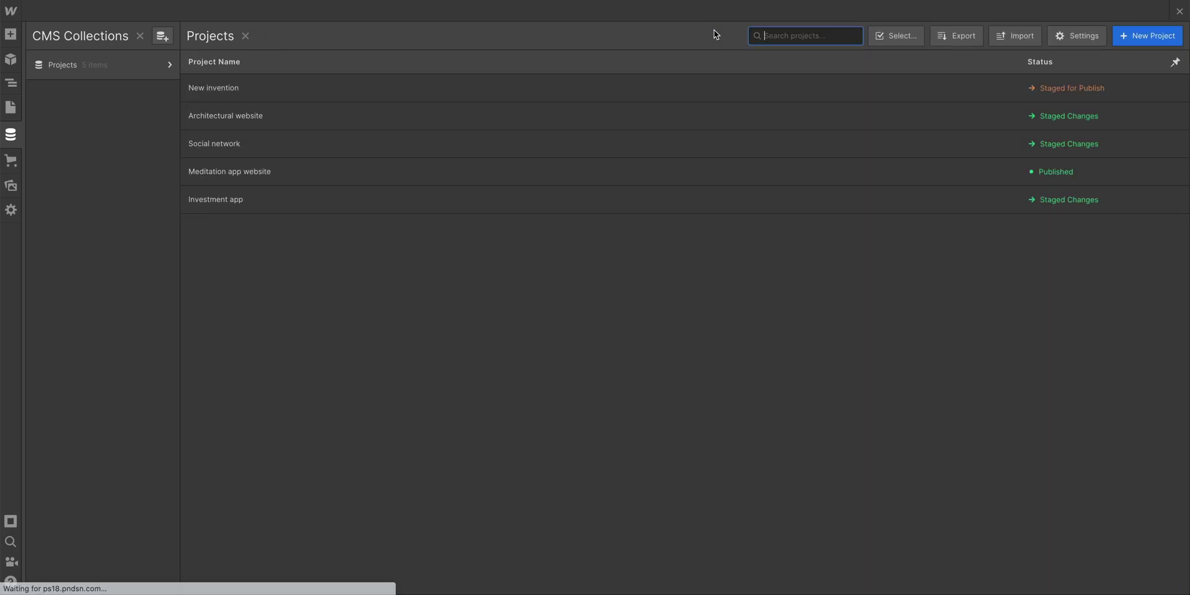
left_click(677, 89)
scroll(658, 397, "down", 10)
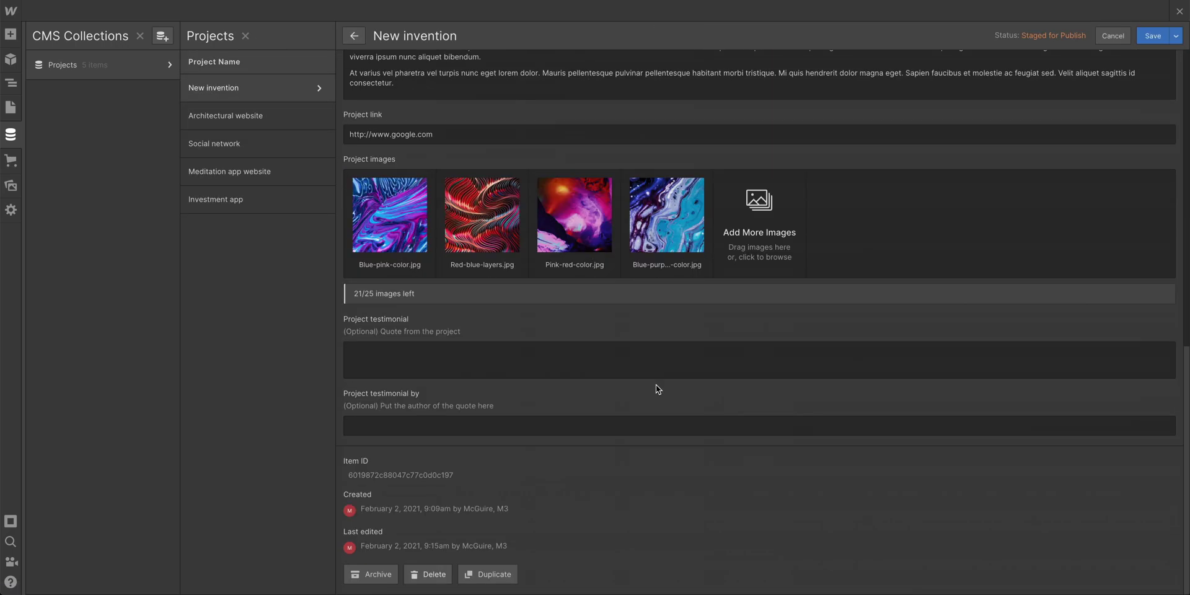
left_click(609, 345)
type("\"Working with Megan Garcia absolutely changed by business. I had no idea what UX design even was. Now my company is worth billions.\"")
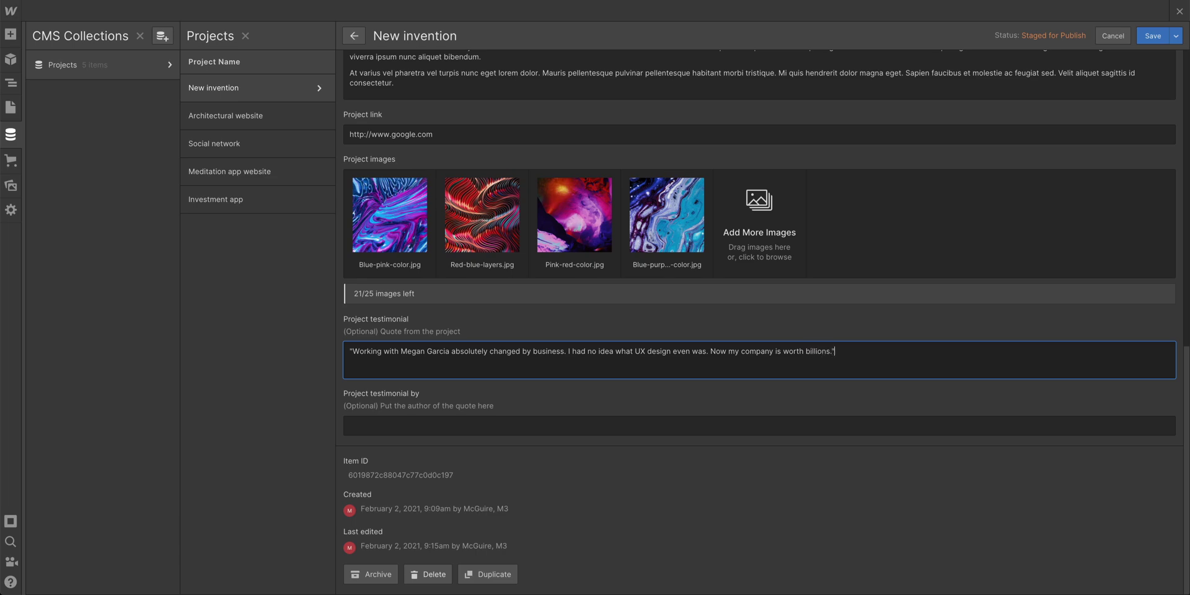
left_click(498, 418)
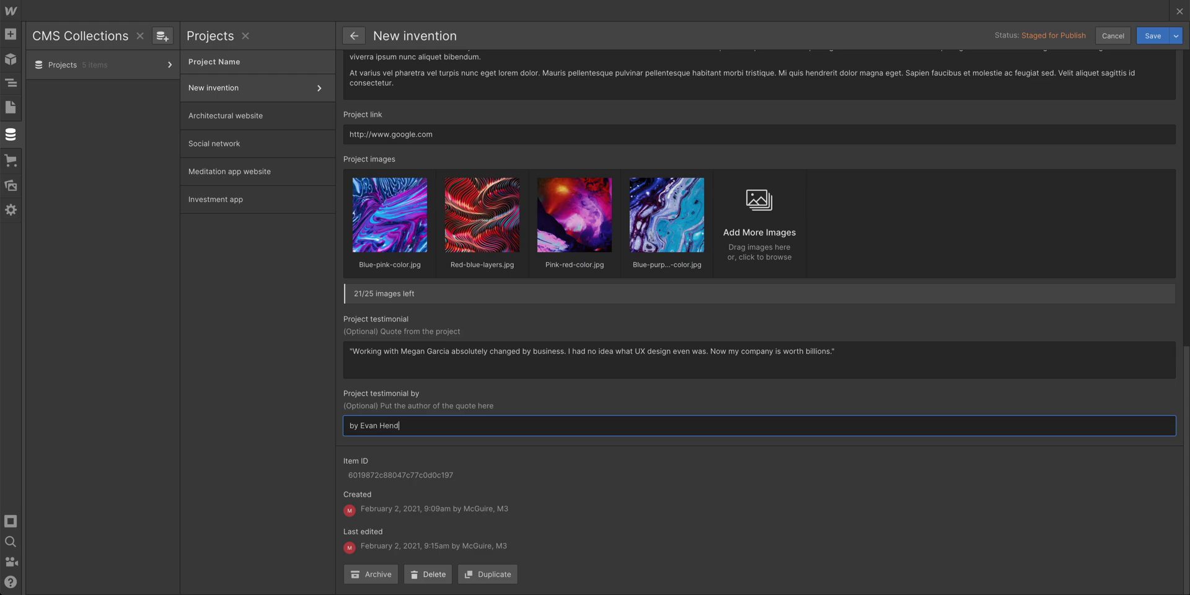
left_click(1153, 35)
- Bind the Quote paragraph to the Project testimonial field, previewing with the New invention item
left_click(1181, 11)
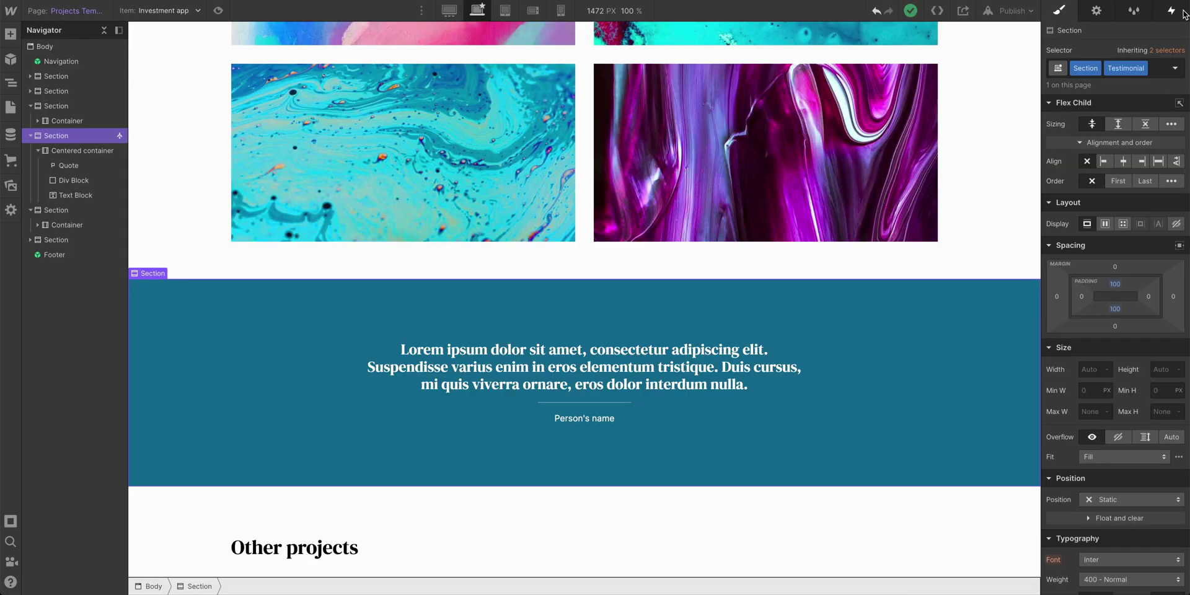
left_click(501, 386)
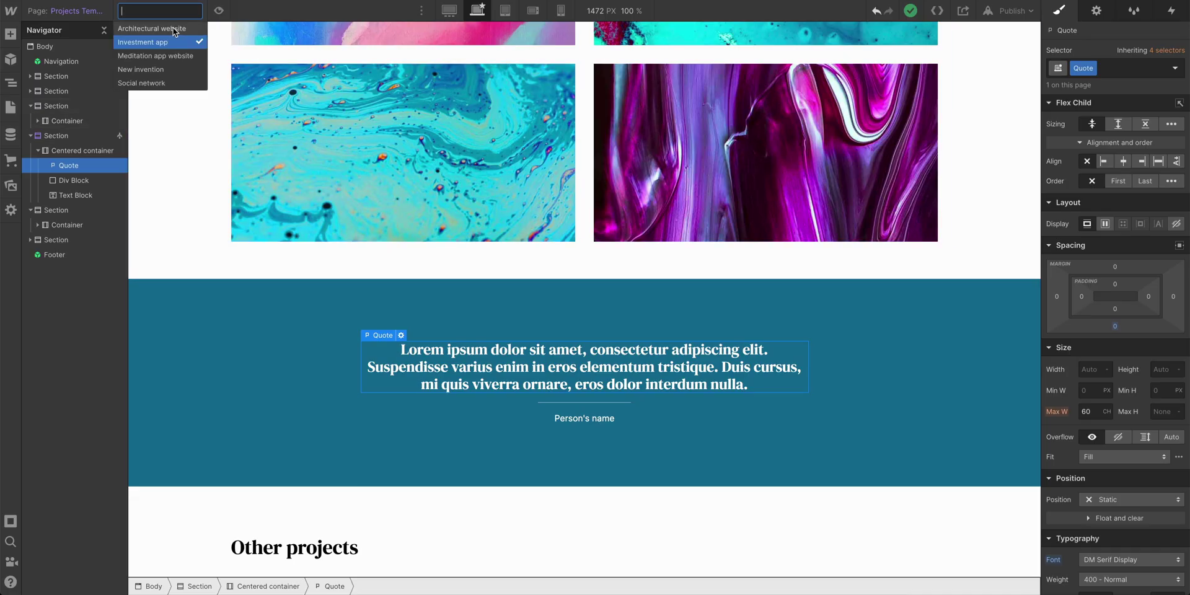
left_click(159, 72)
scroll(438, 385, "down", 5)
scroll(438, 385, "down", 5)
scroll(440, 383, "down", 2)
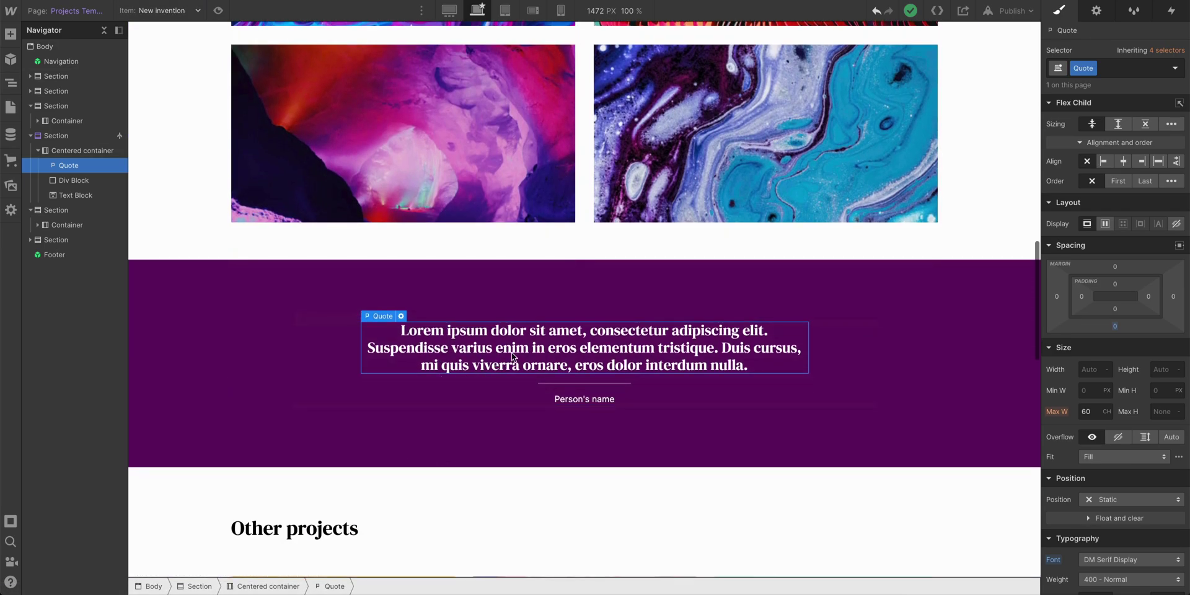
left_click(401, 316)
left_click(322, 340)
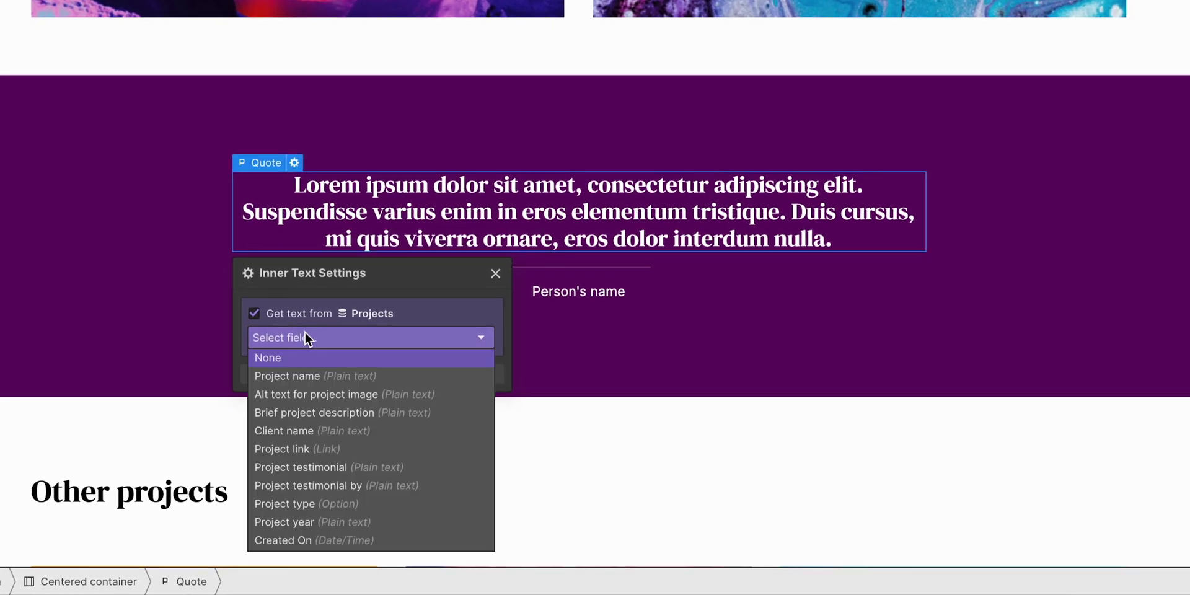
scroll(335, 409, "down", 1)
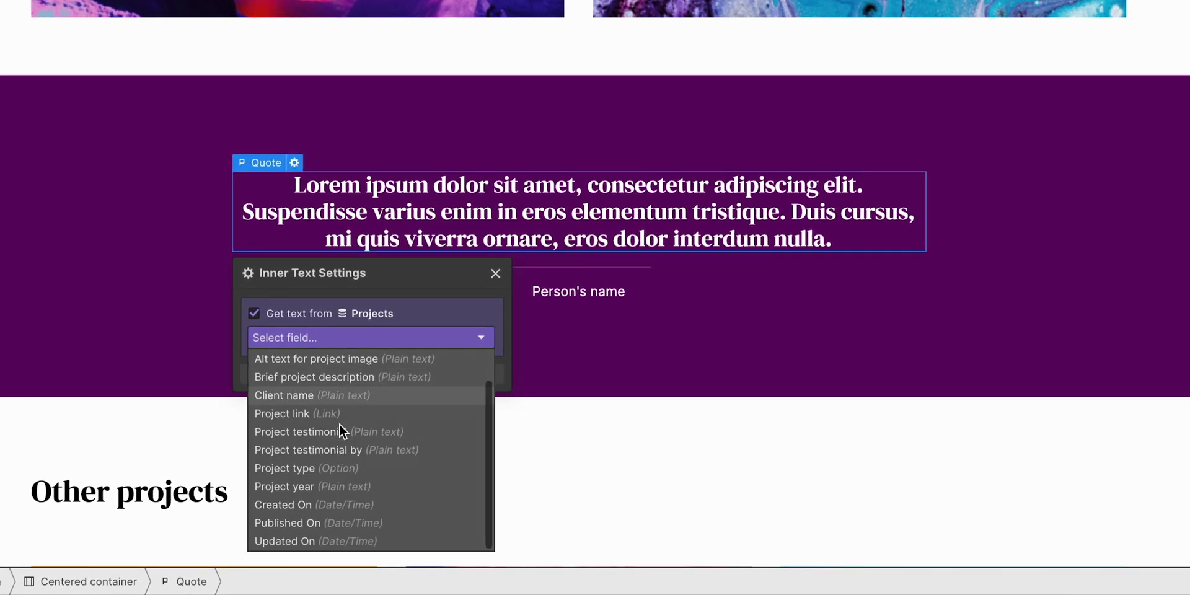
left_click(410, 431)
left_click(495, 273)
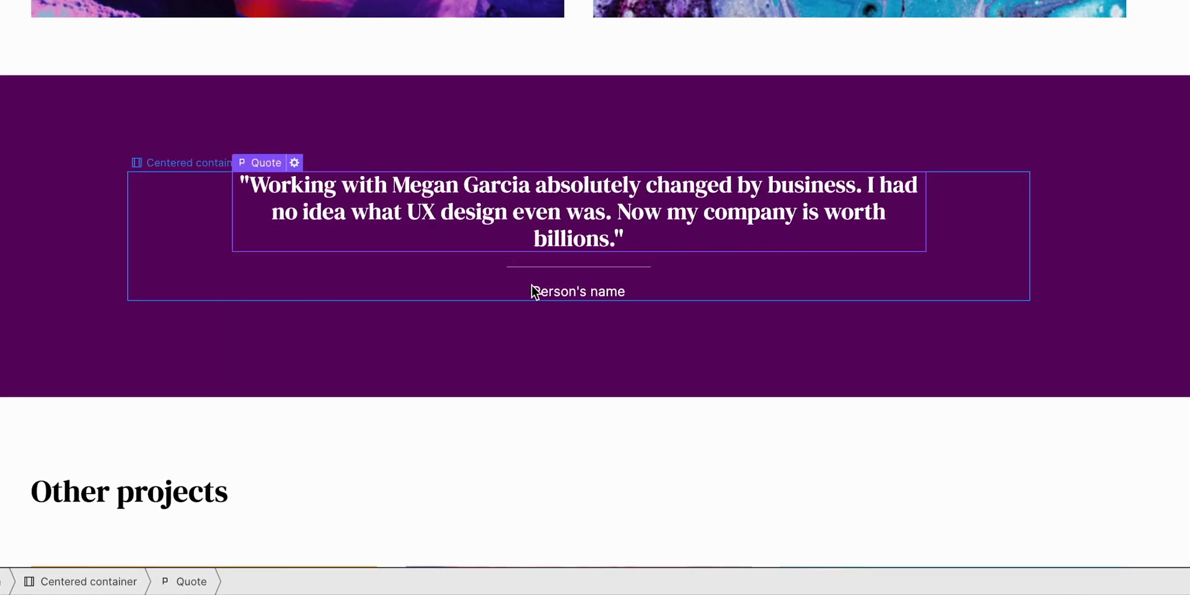
left_click(533, 292)
left_click(616, 274)
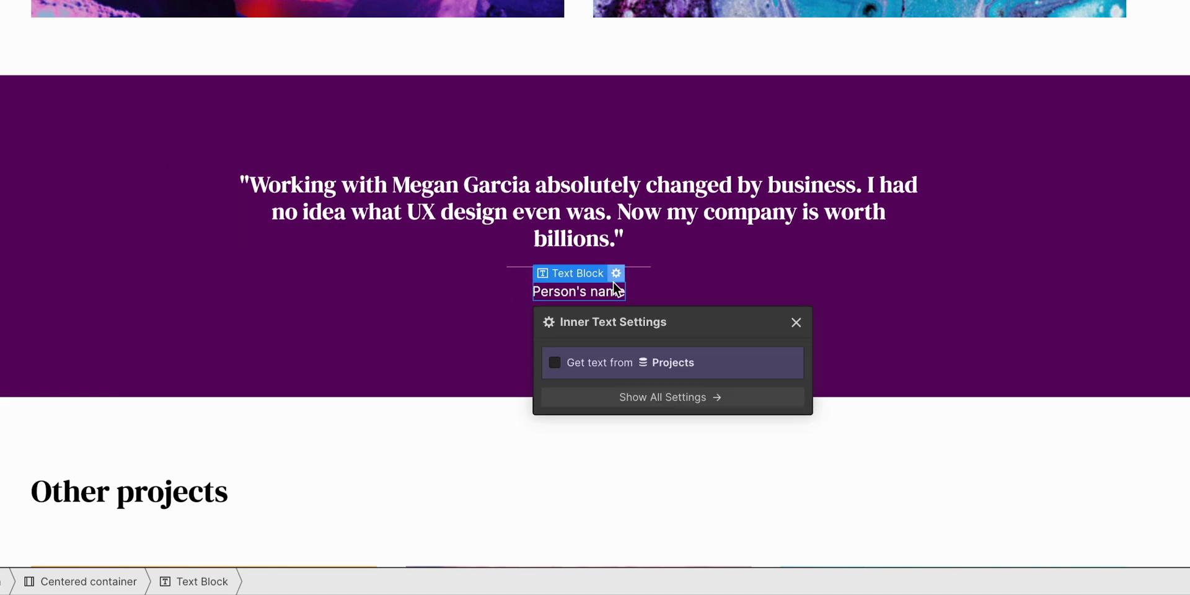
left_click(610, 367)
left_click(609, 387)
scroll(655, 533, "down", 1)
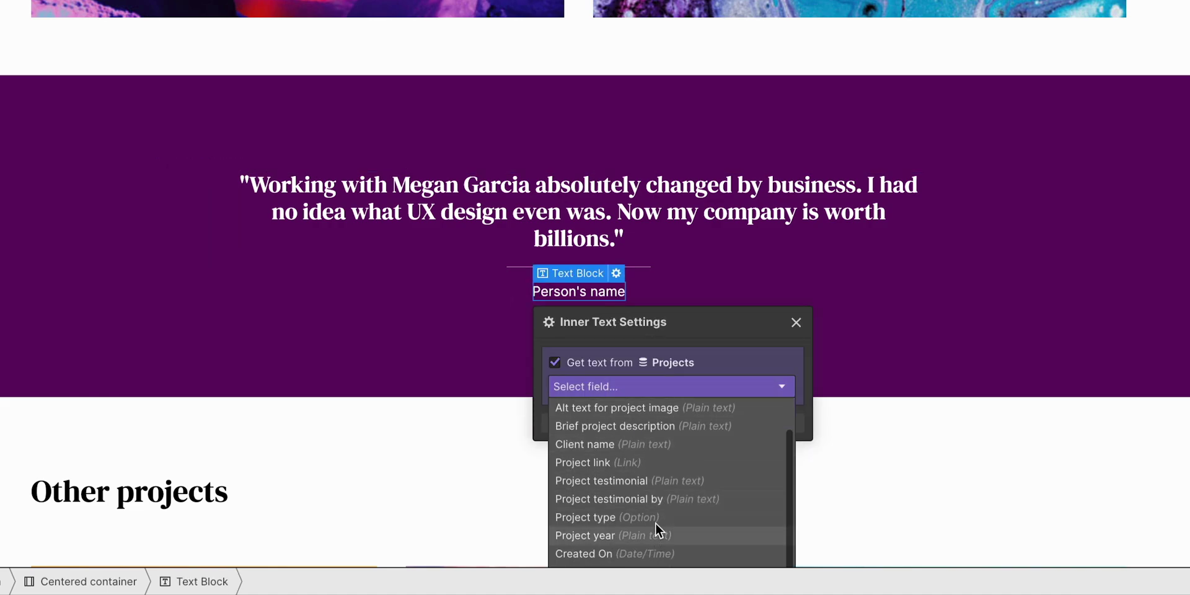
left_click(656, 499)
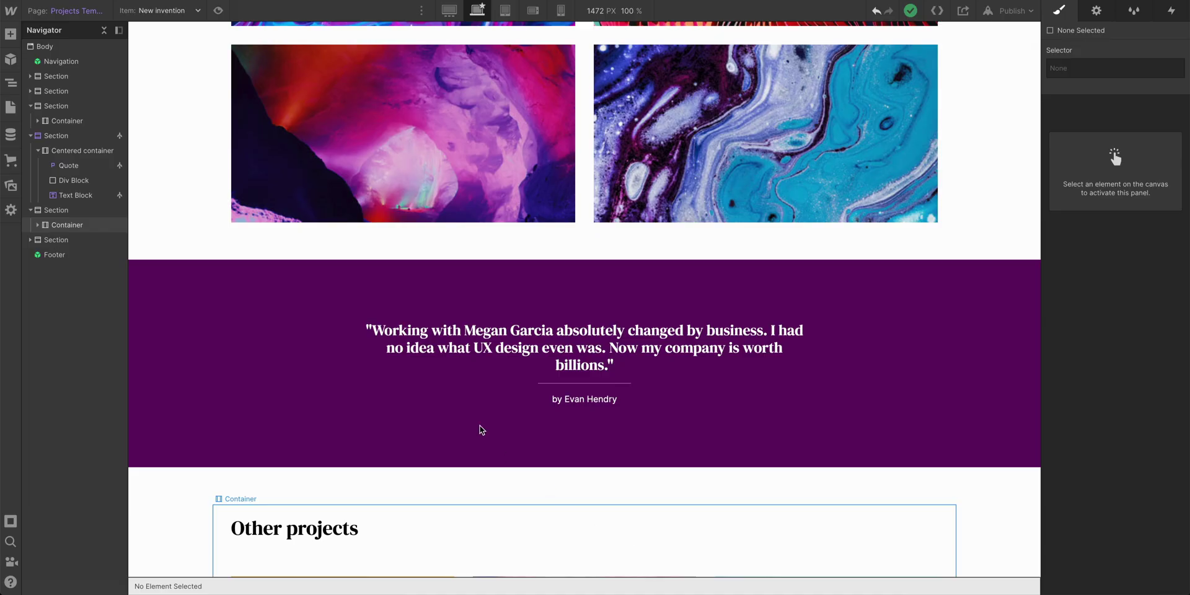
- Wrap the New invention testimonial in curly quotation marks and save the item
left_click(11, 134)
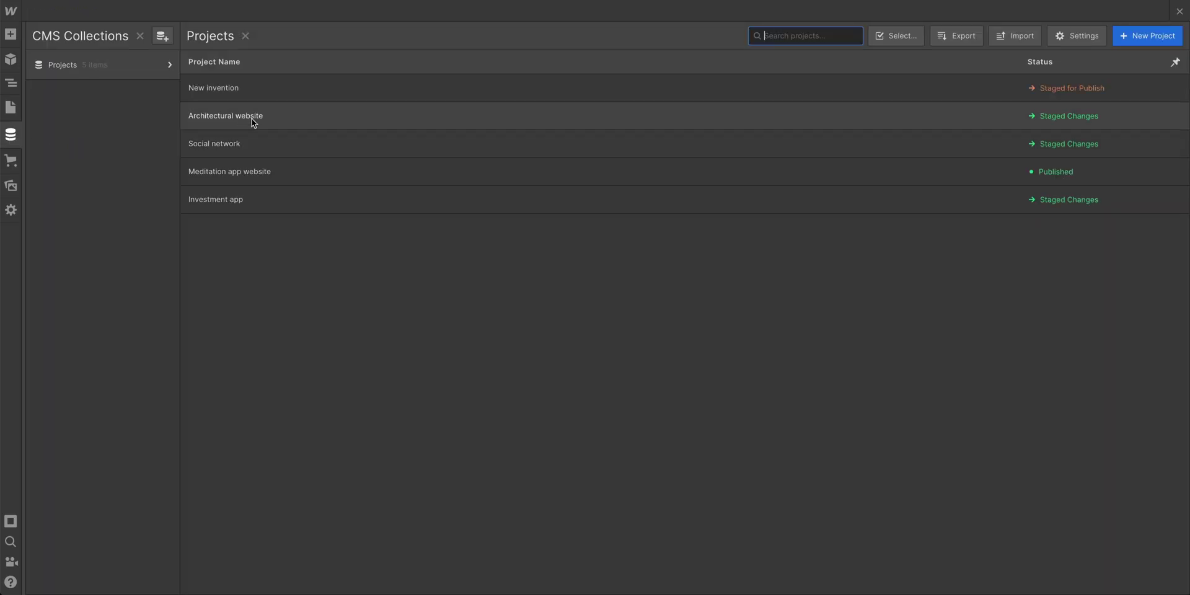
left_click(322, 90)
scroll(556, 403, "down", 5)
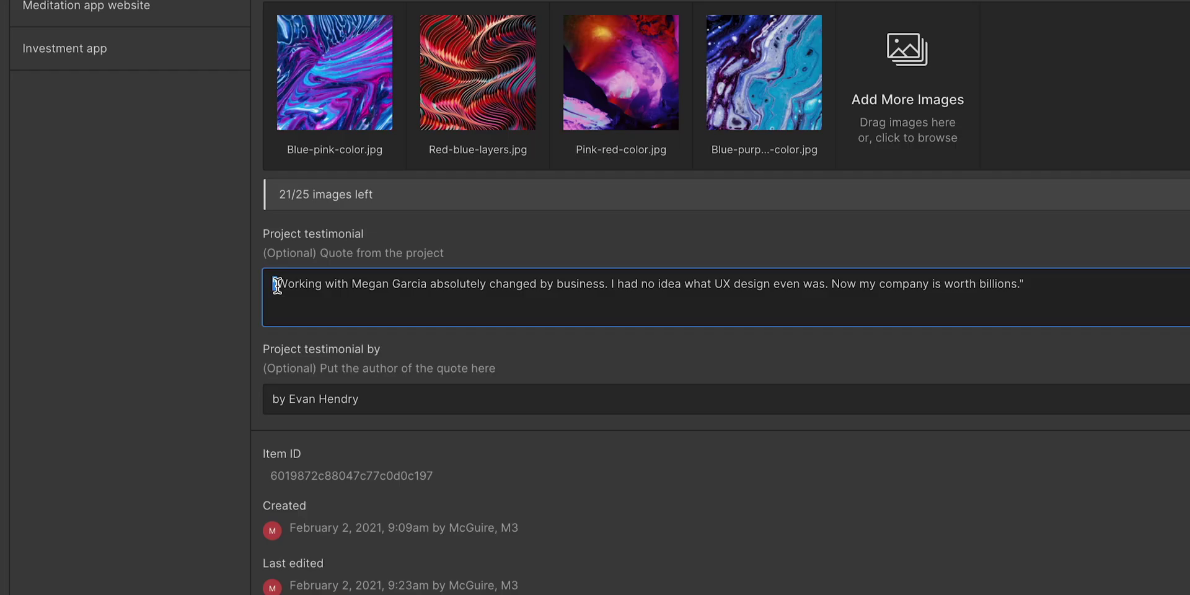
type("“")
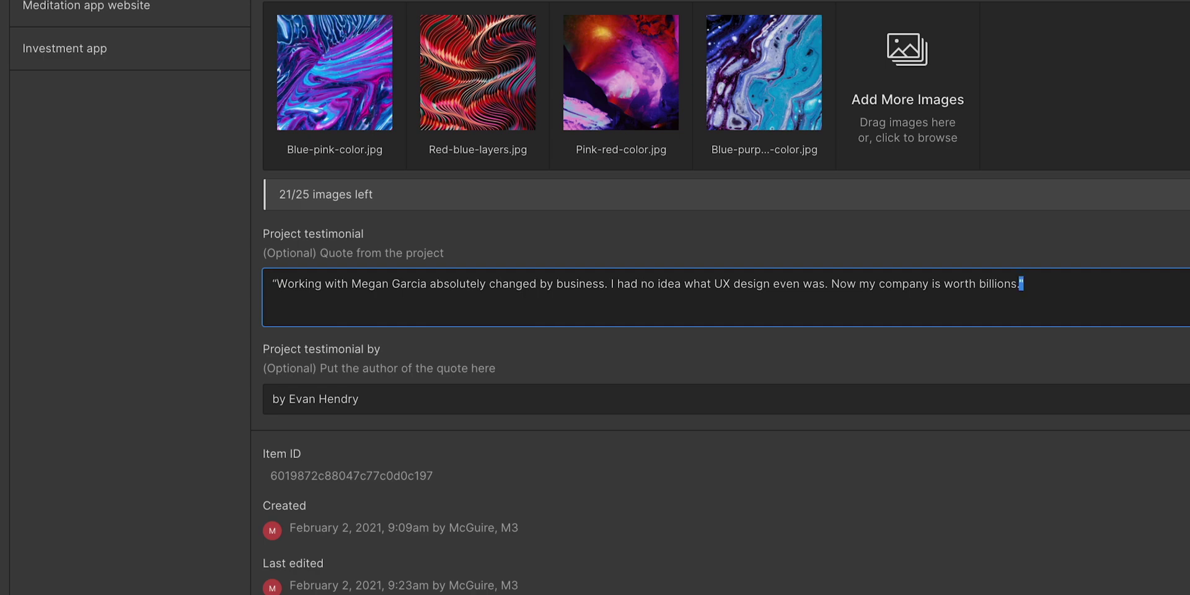
type("”")
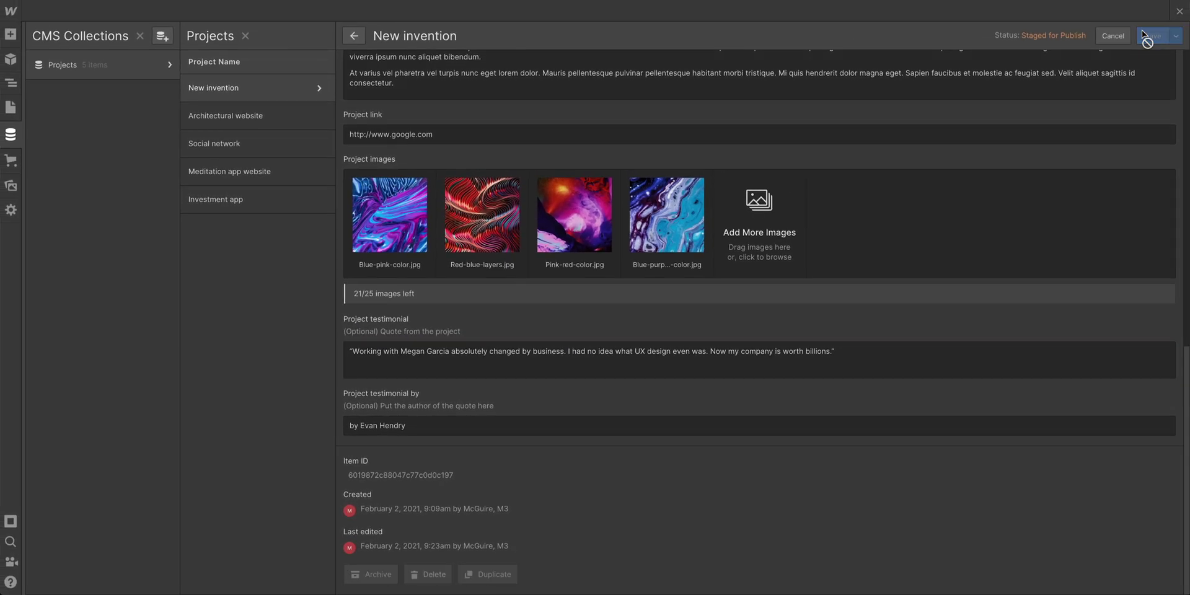
left_click(1152, 36)
key("Escape")
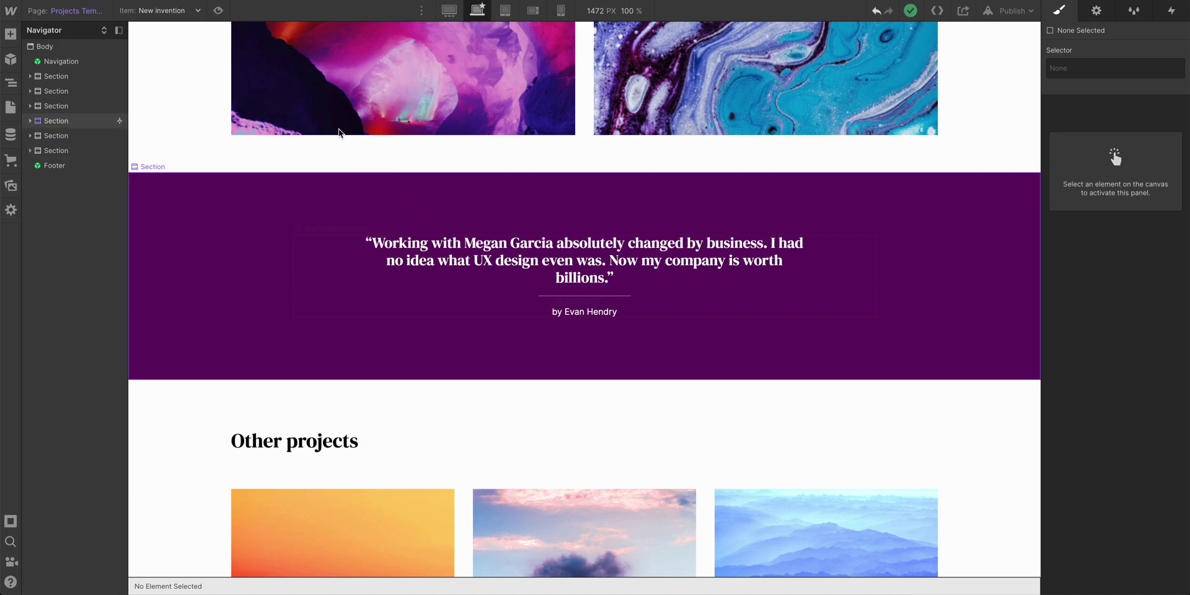
- While previewing Investment app, add a 'Project testimonial is set' visibility condition to the testimonial section
left_click(168, 17)
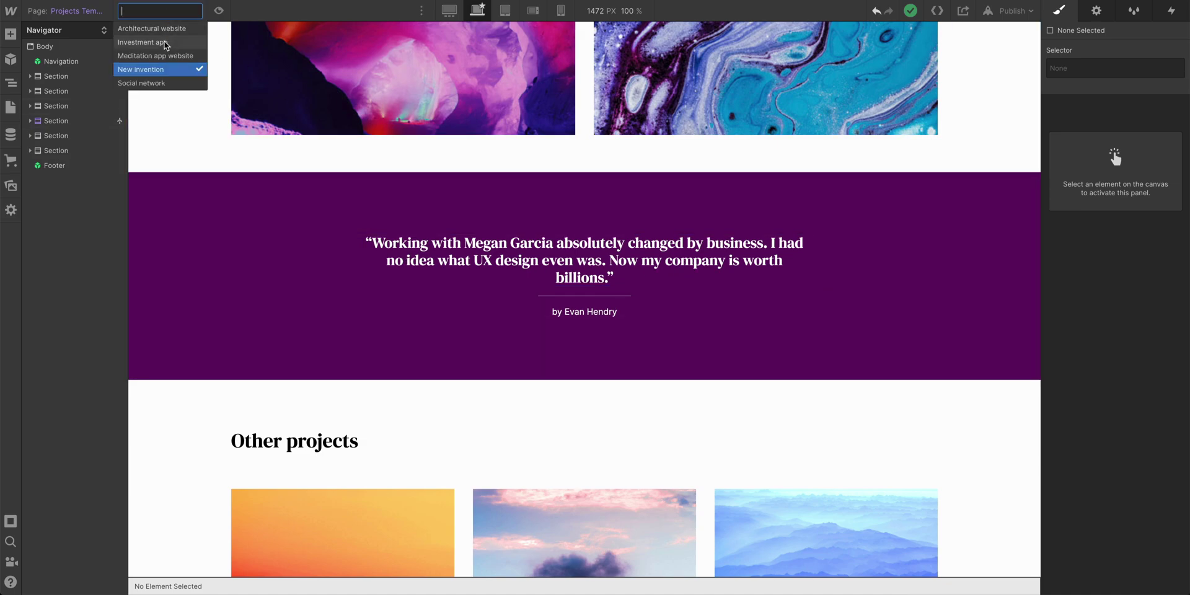
left_click(166, 42)
scroll(585, 363, "down", 10)
scroll(585, 362, "down", 5)
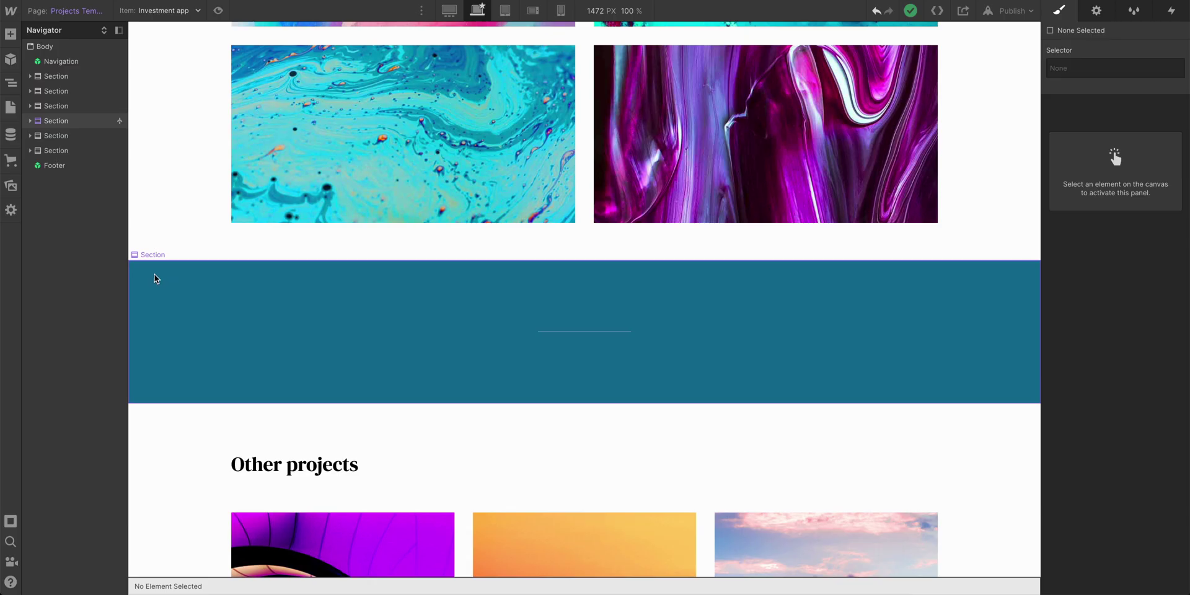
left_click(630, 304)
left_click(1097, 11)
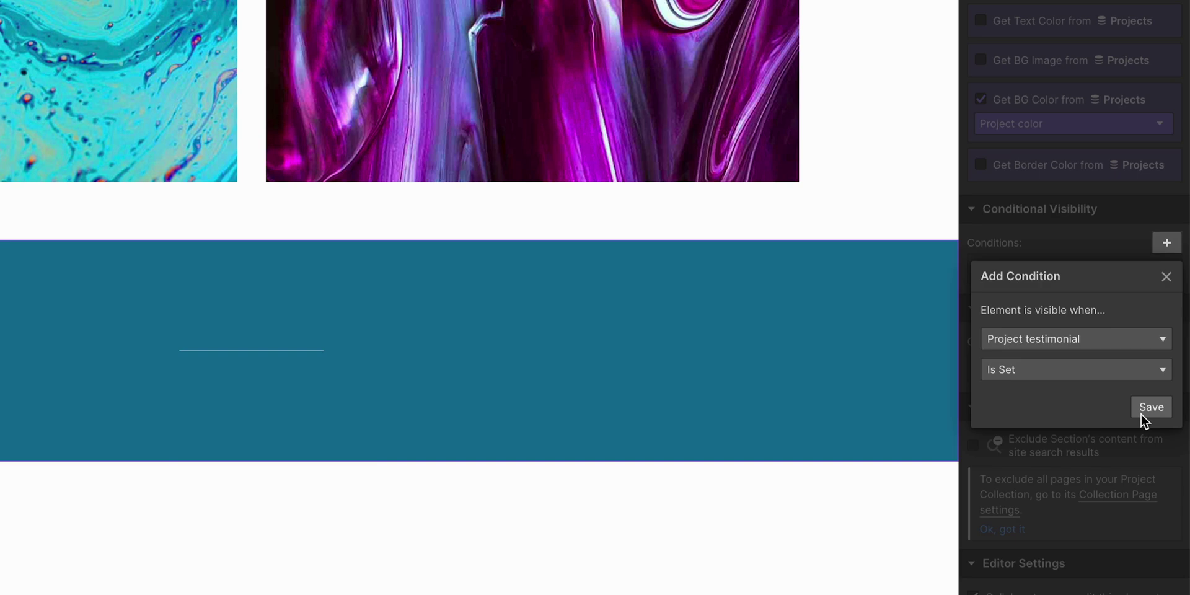
left_click(1141, 412)
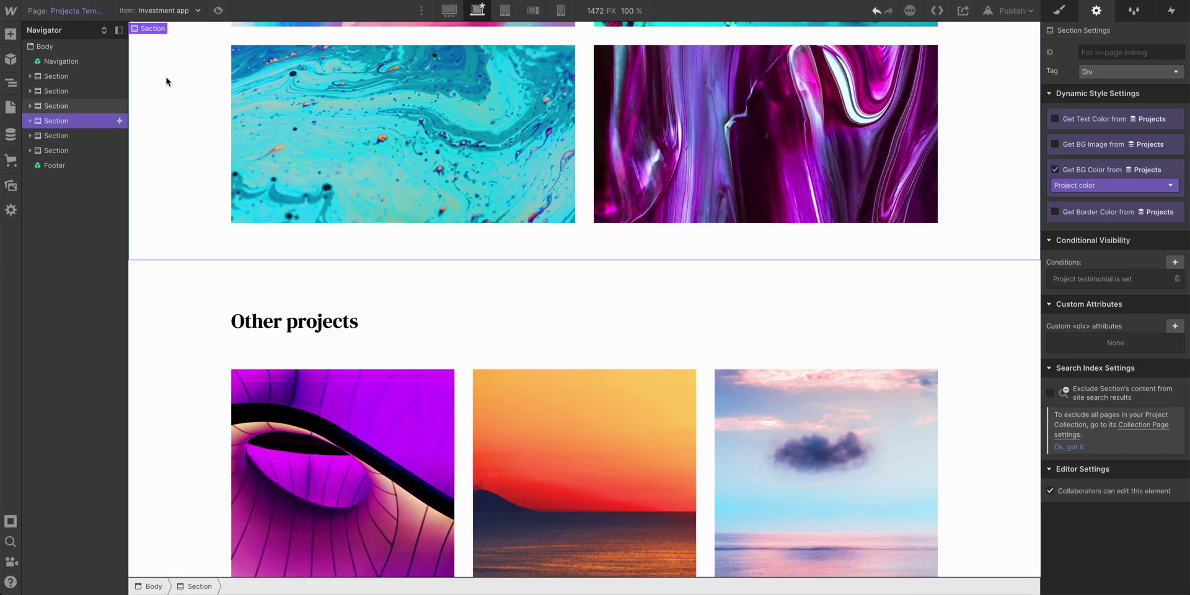
- Preview Architectural website and New invention to confirm the section hides and shows correctly
left_click(157, 11)
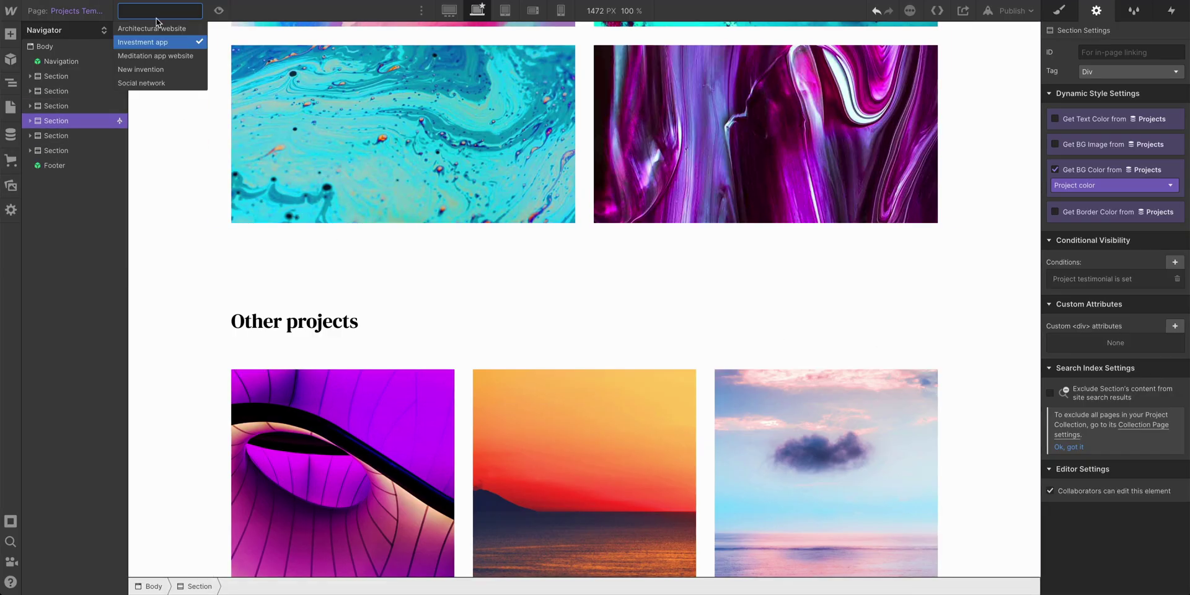
left_click(159, 29)
scroll(597, 402, "down", 5)
scroll(597, 403, "down", 5)
scroll(595, 403, "down", 5)
left_click(156, 11)
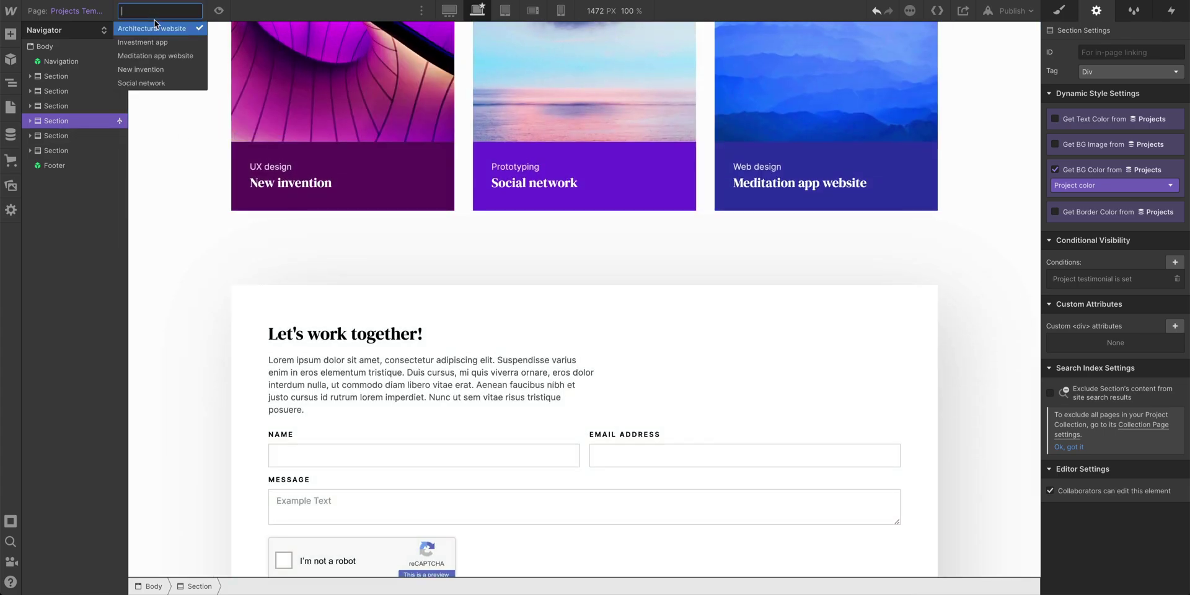
left_click(165, 70)
scroll(579, 440, "down", 5)
scroll(579, 437, "down", 5)
scroll(602, 244, "down", 5)
scroll(601, 244, "up", 1)
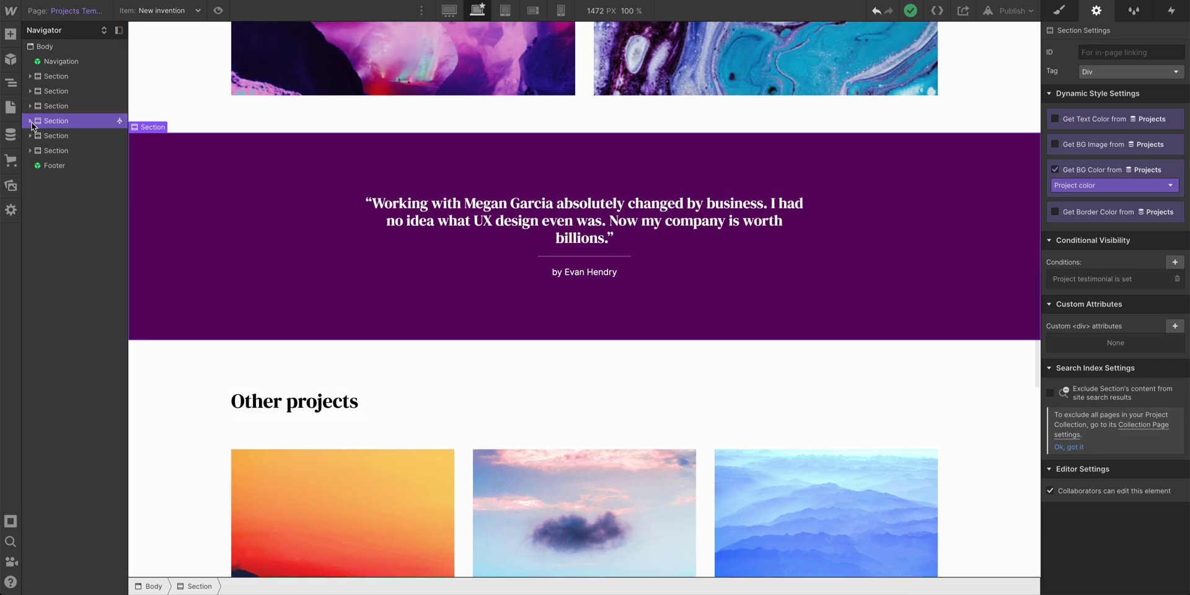
- Fill the Investment app item's Project testimonial and Project testimonial by fields, then save it
key("c")
left_click(76, 68)
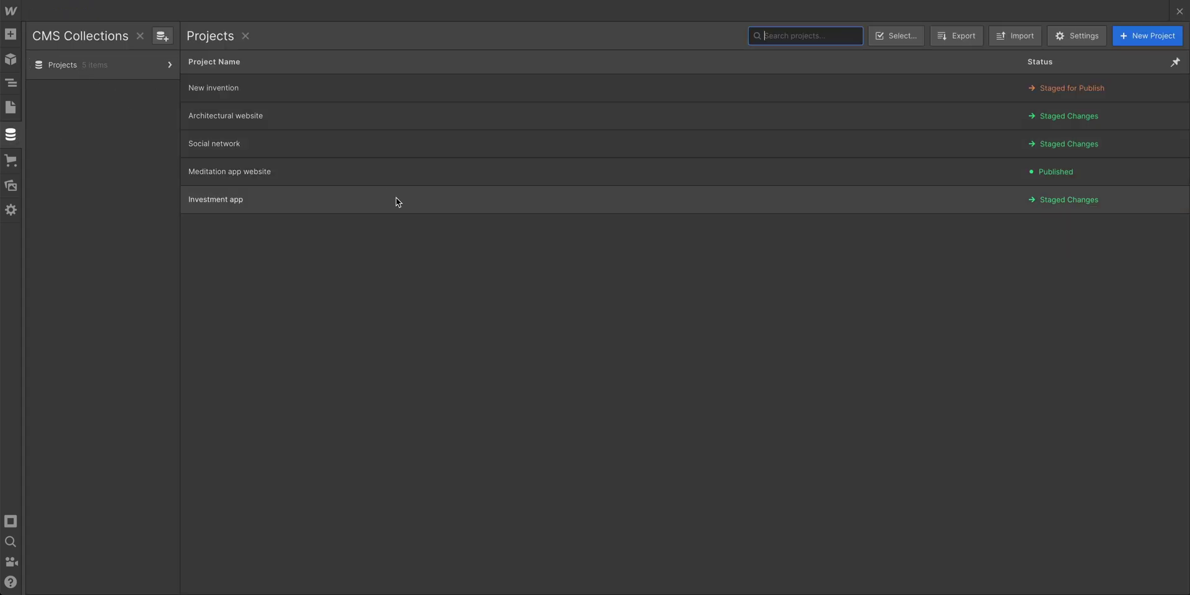
left_click(425, 201)
scroll(592, 348, "down", 10)
left_click(566, 338)
type("Quote")
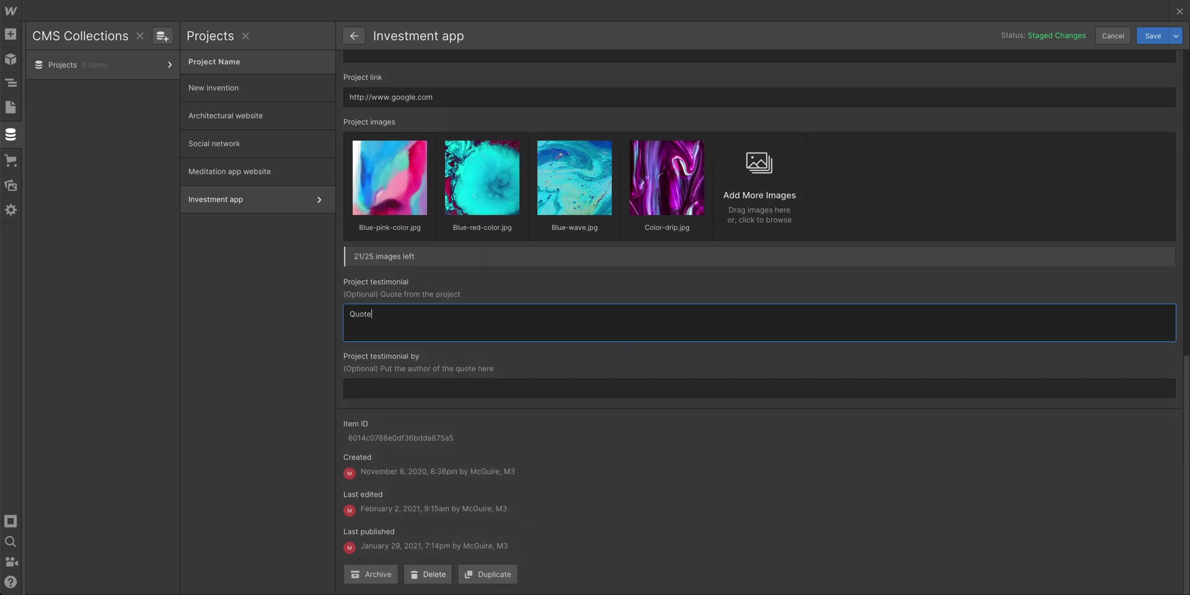
key("Tab")
type("b")
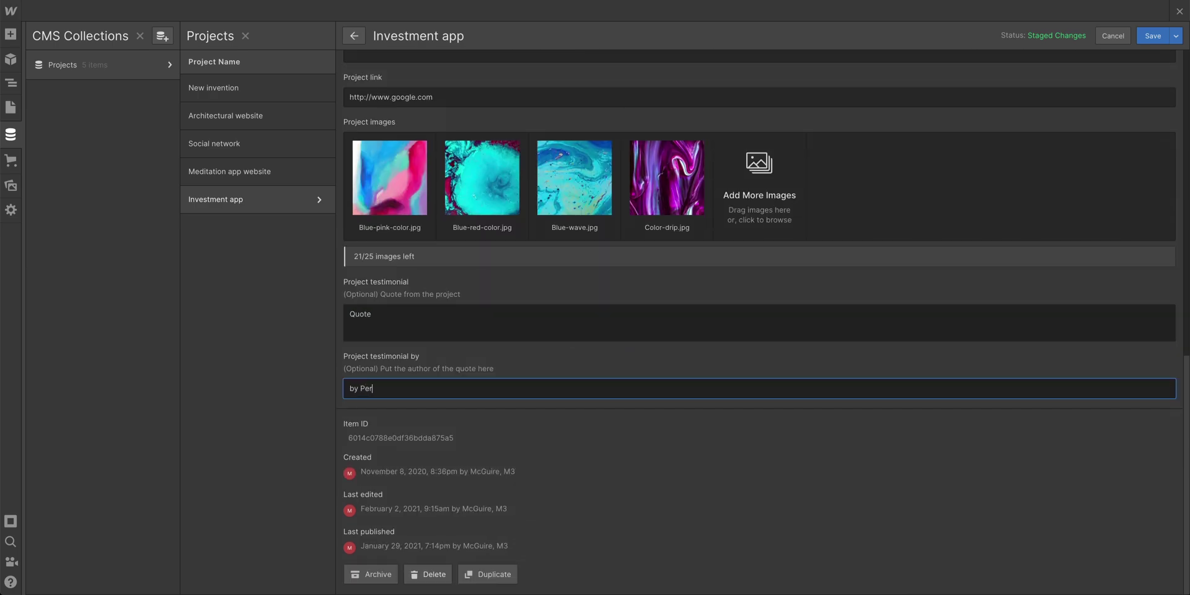
left_click(1152, 41)
- Preview the template with Investment app to see its testimonial section now appear
left_click(1179, 12)
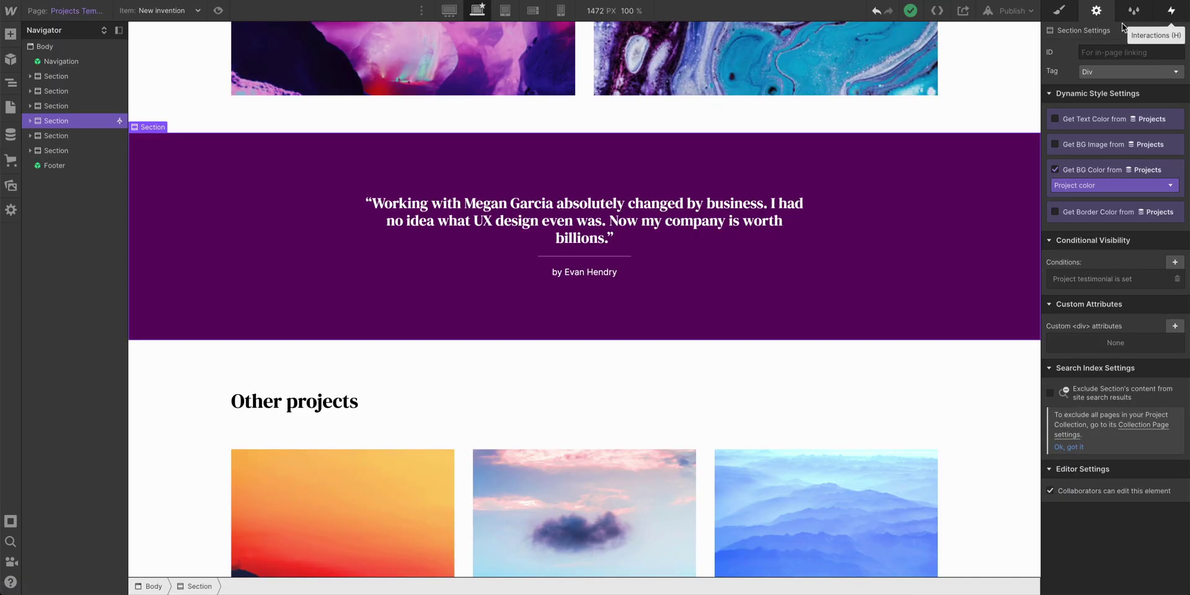
left_click(155, 10)
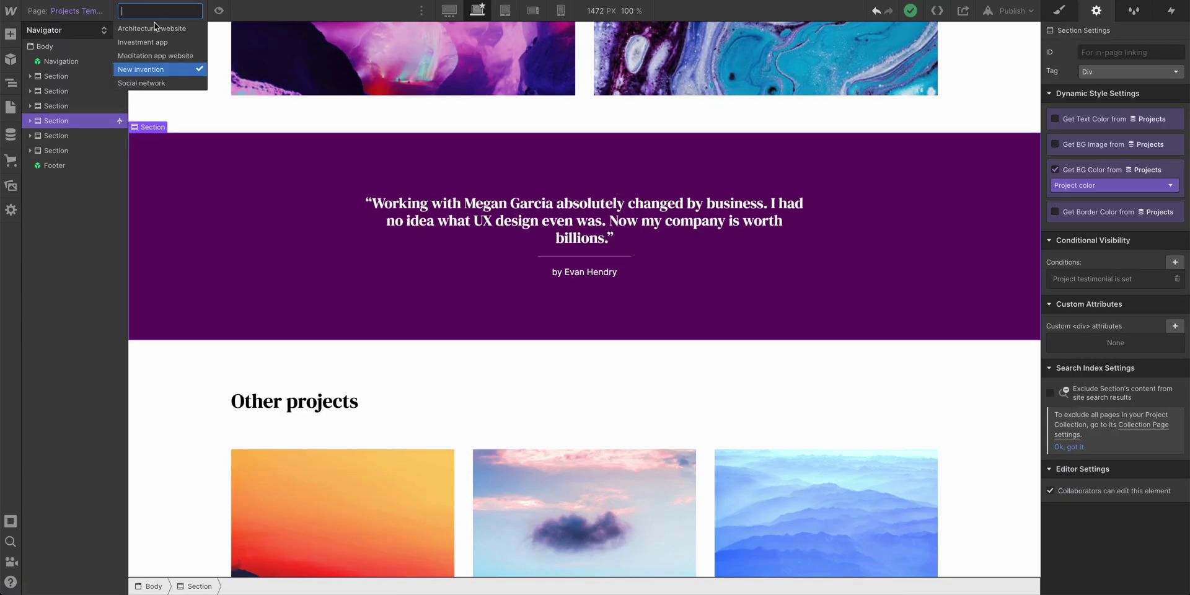
left_click(158, 42)
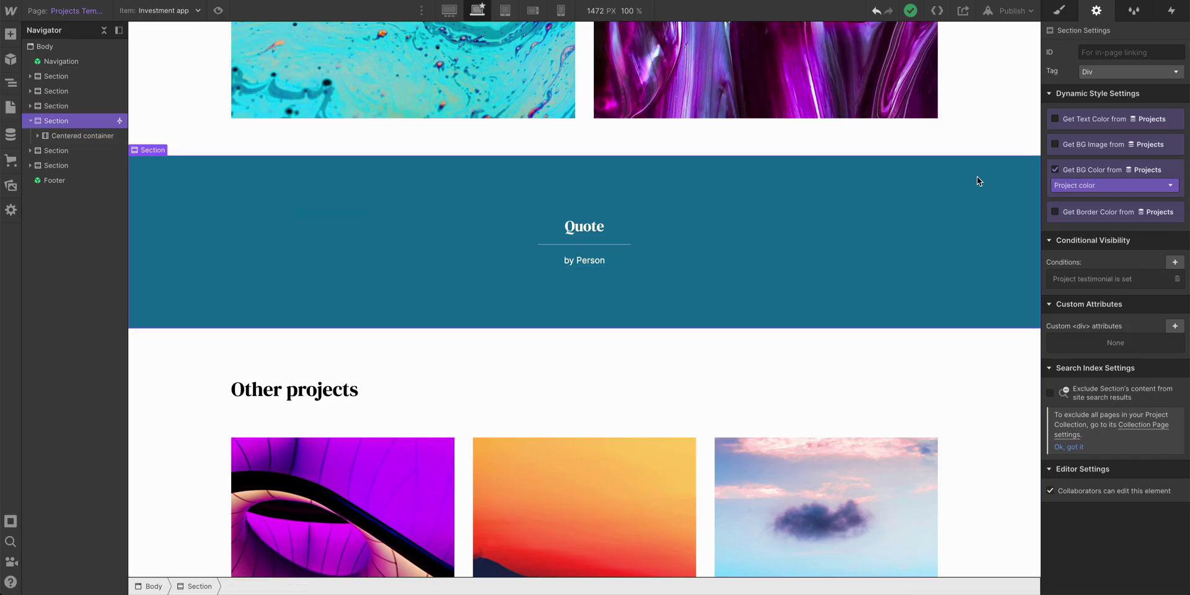
scroll(596, 216, "up", 2)
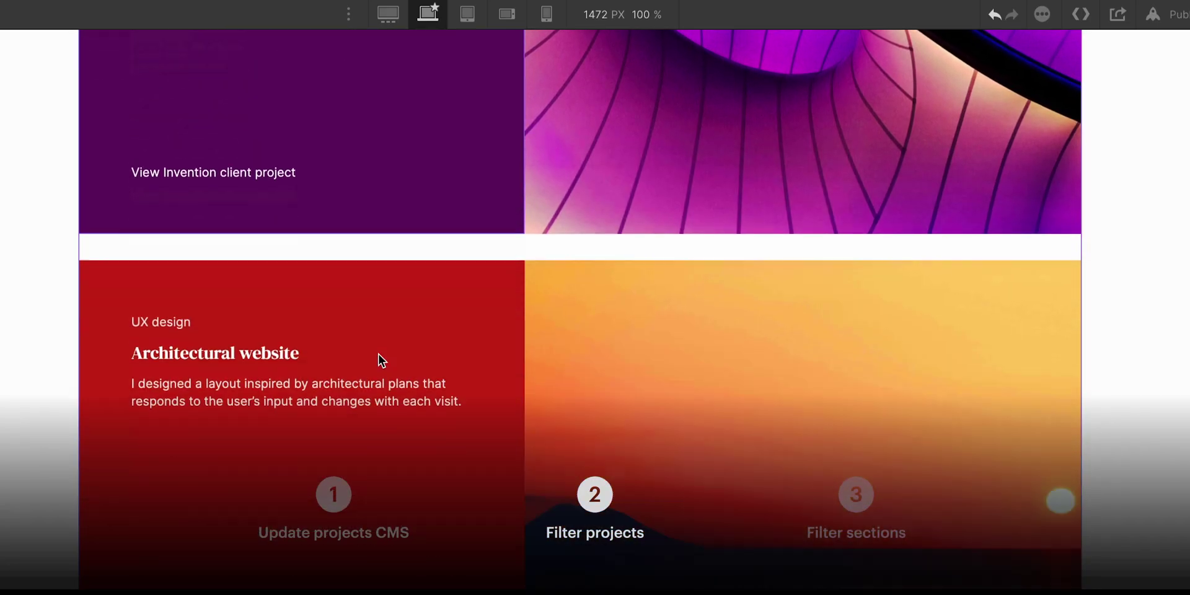
scroll(381, 355, "down", 4)
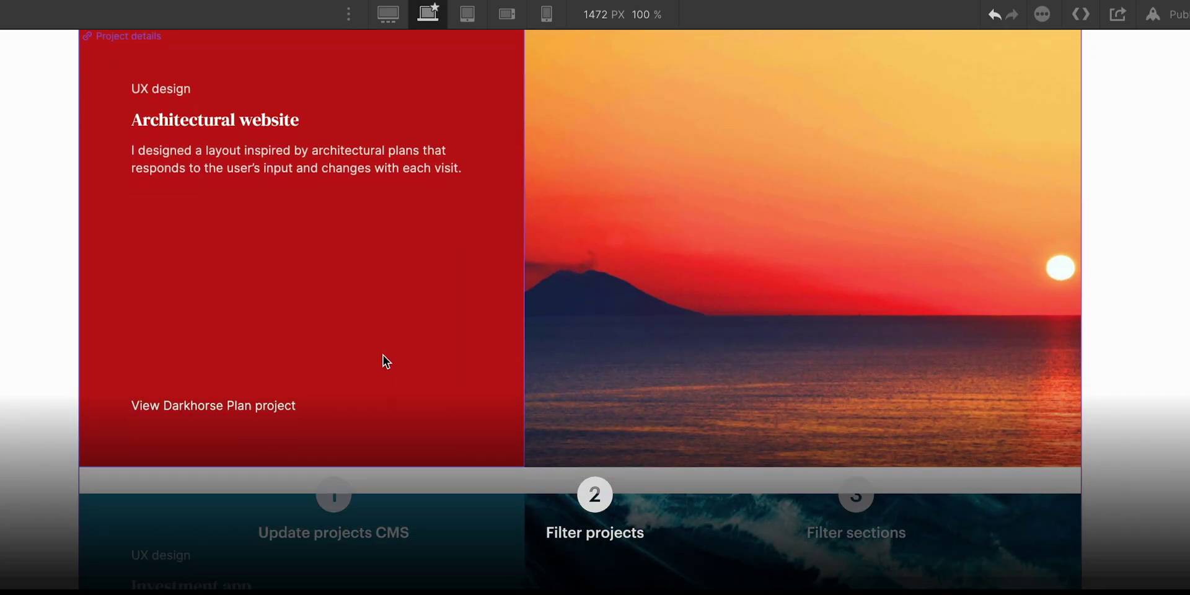
scroll(362, 371, "down", 4)
scroll(312, 397, "down", 3)
scroll(289, 401, "down", 1)
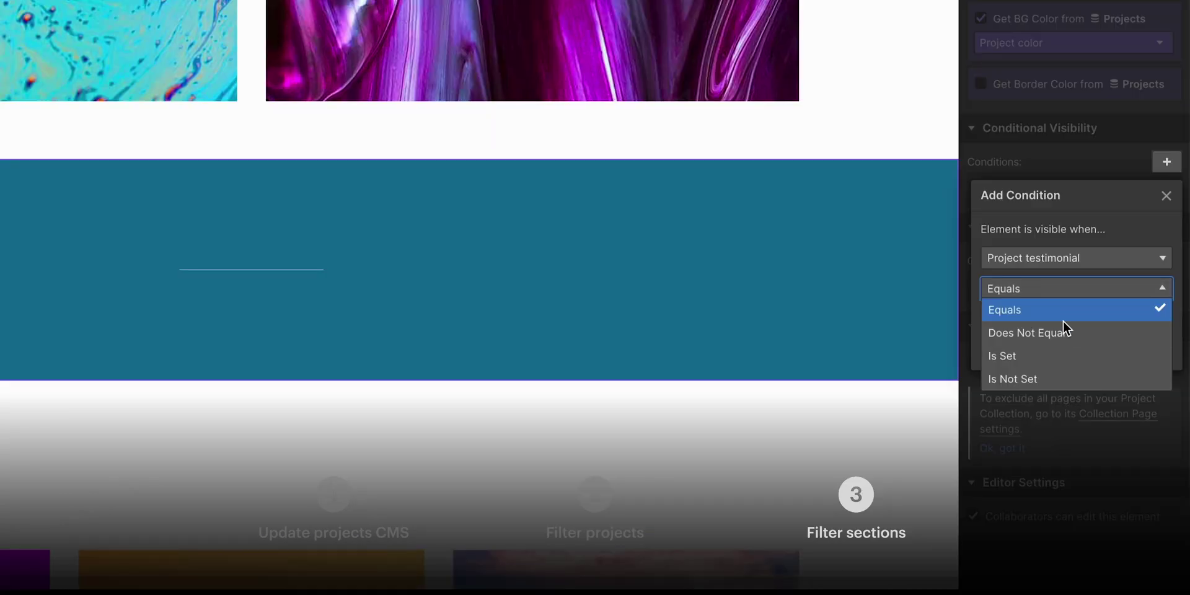
left_click(1062, 353)
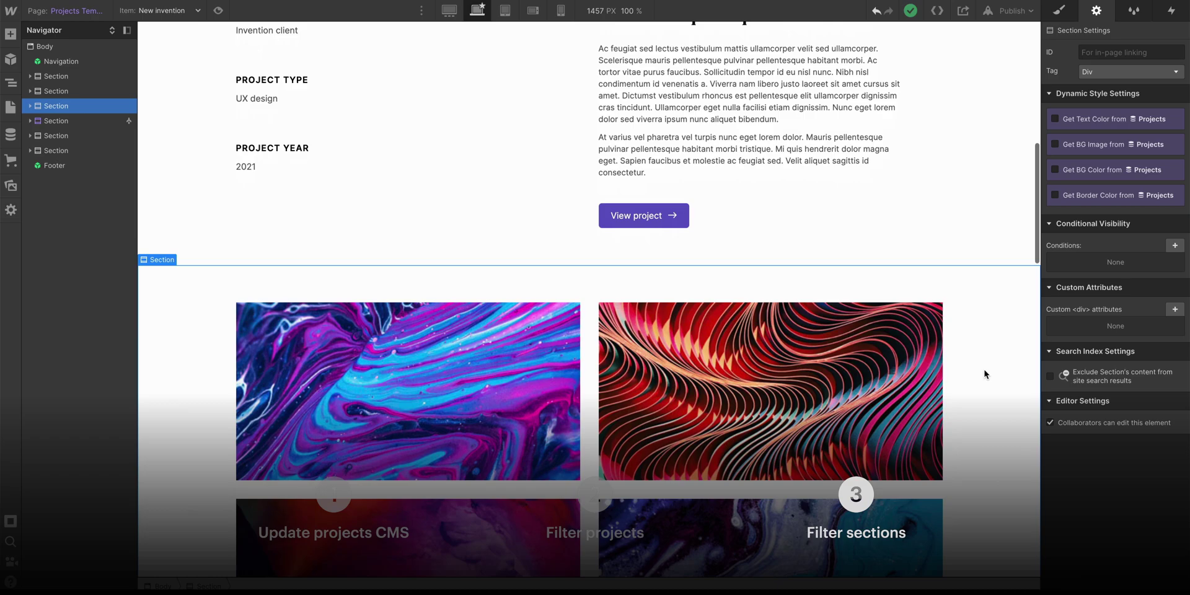
scroll(985, 374, "down", 6)
scroll(986, 374, "down", 2)
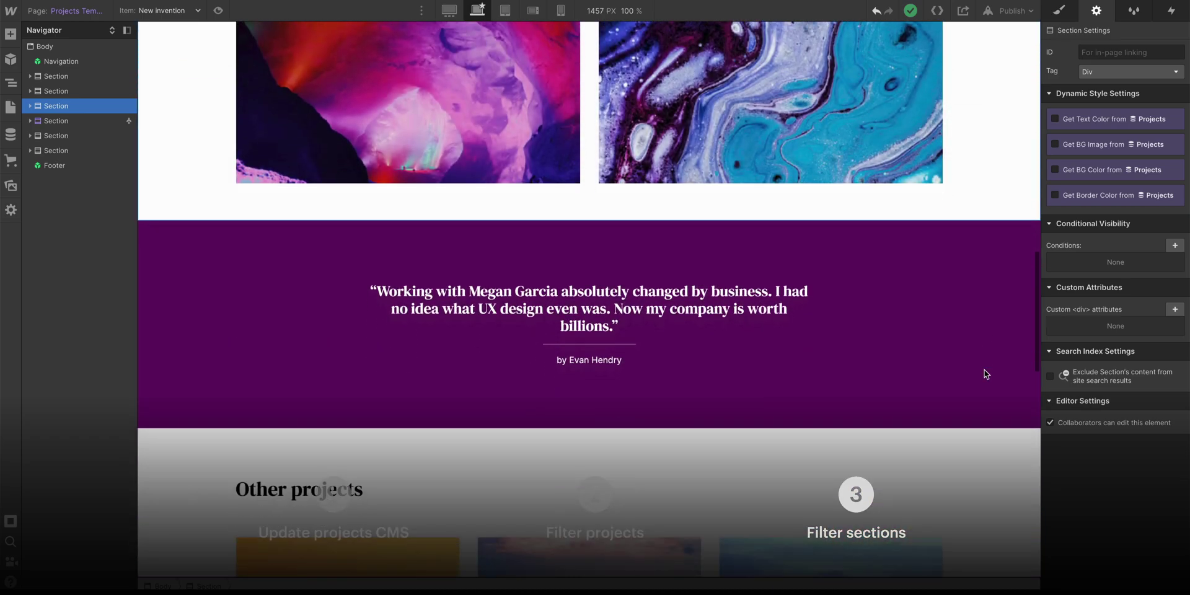